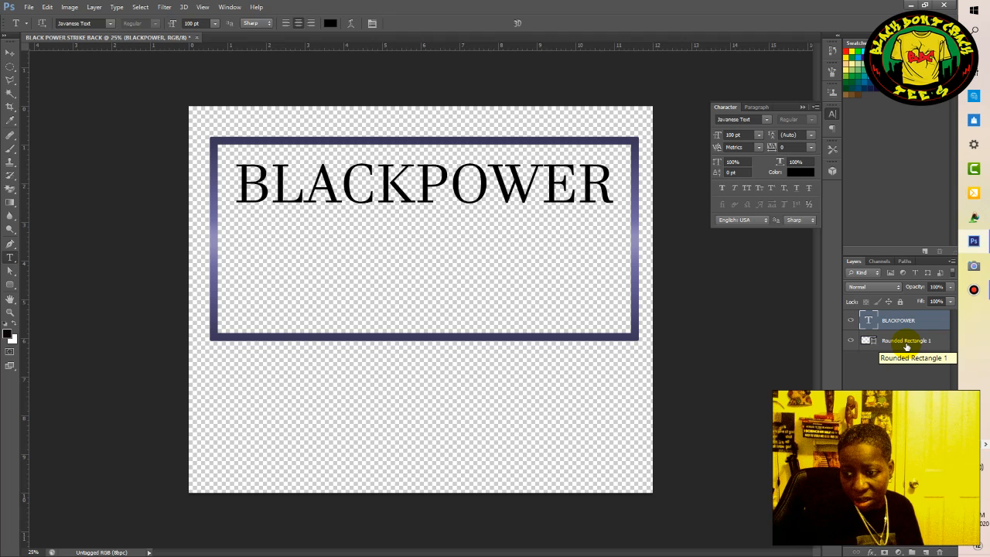
Delete the Rounded Rectangle 1 layer and try to delete the BLACKPOWER text layer.
click(906, 341)
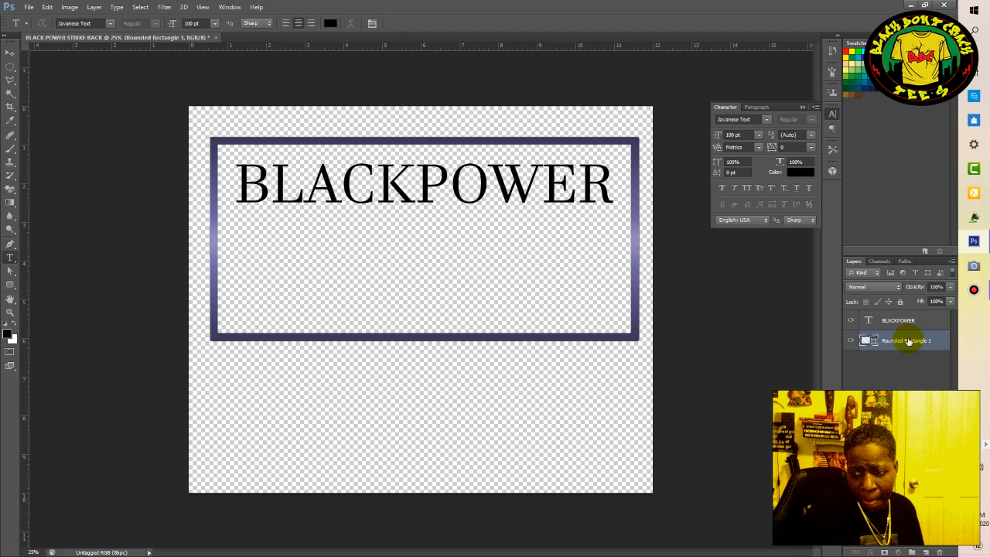
drag(906, 340, 940, 553)
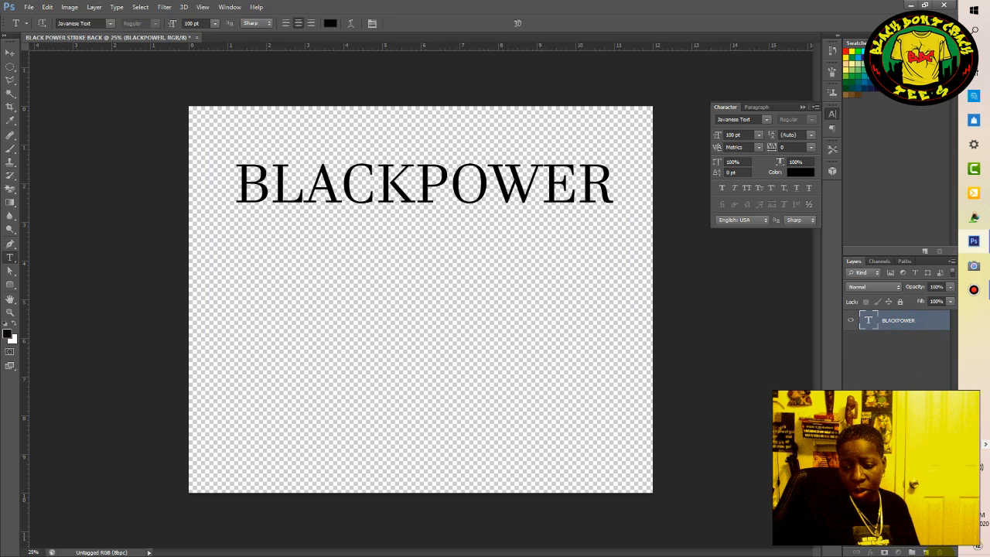
click(913, 321)
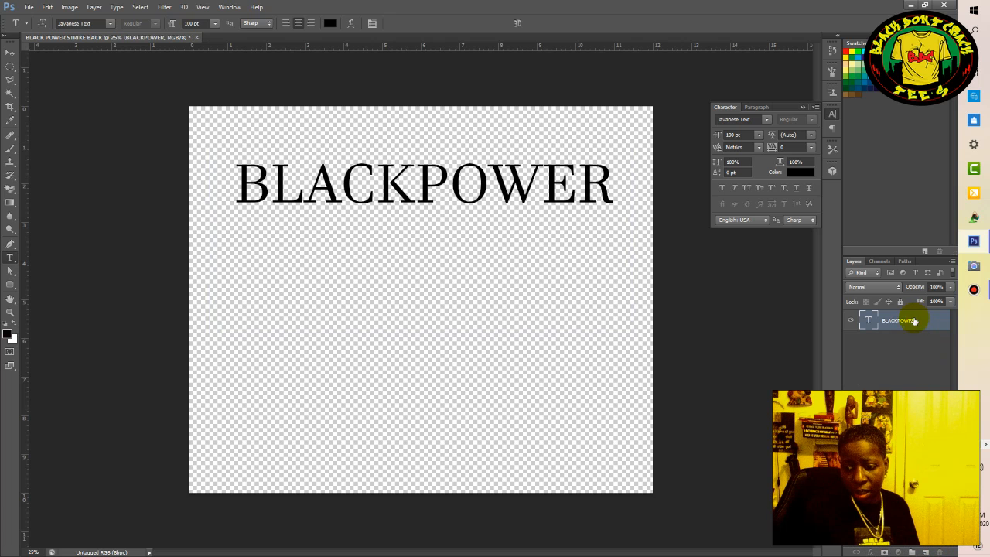
drag(899, 327, 918, 465)
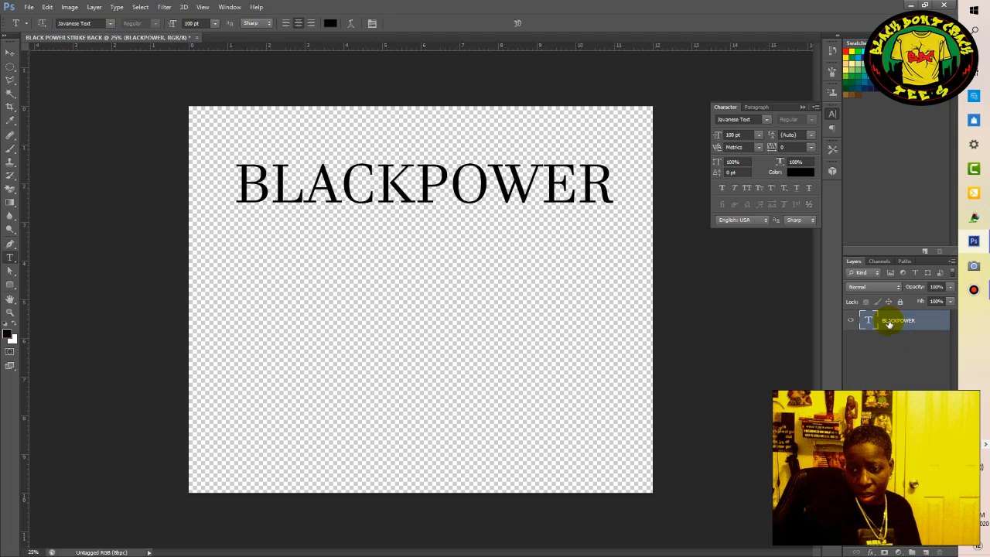
drag(890, 324, 929, 464)
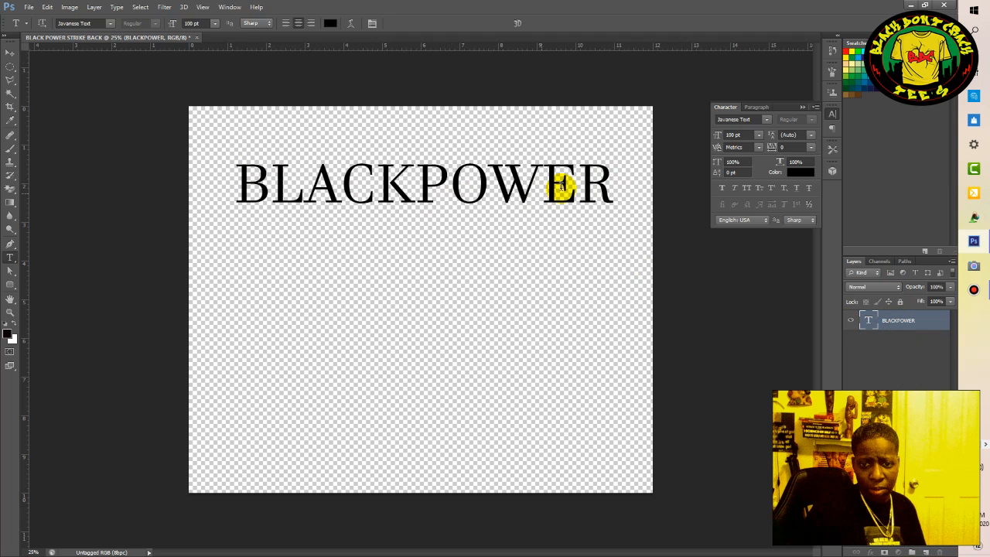
Clear all the text from the BLACKPOWER text layer and commit the edit.
click(611, 182)
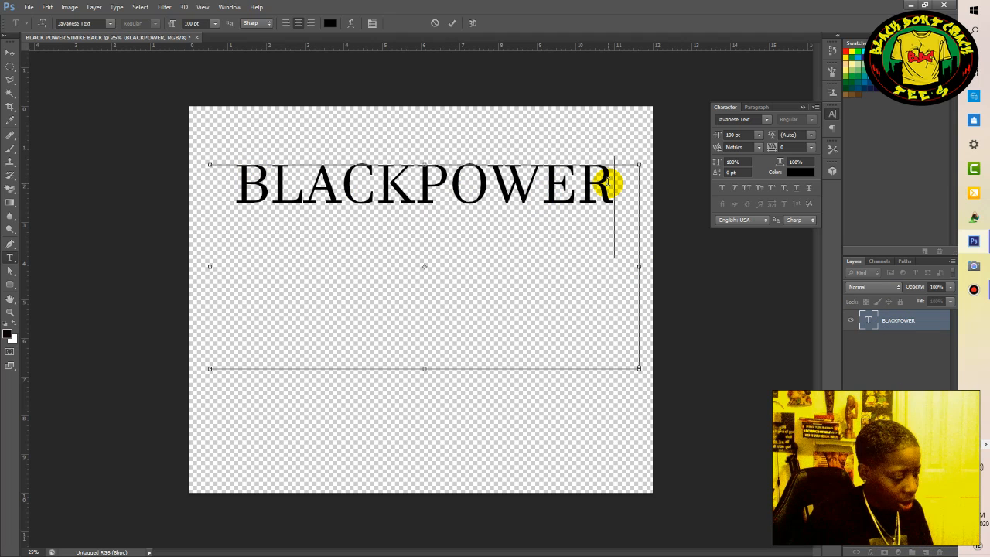
key(ctrl+a)
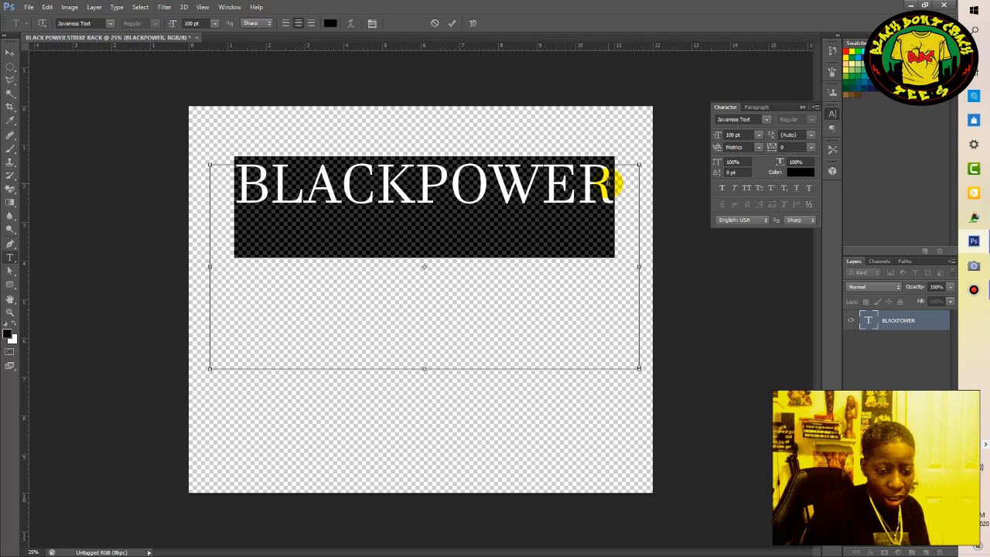
key(BackSpace)
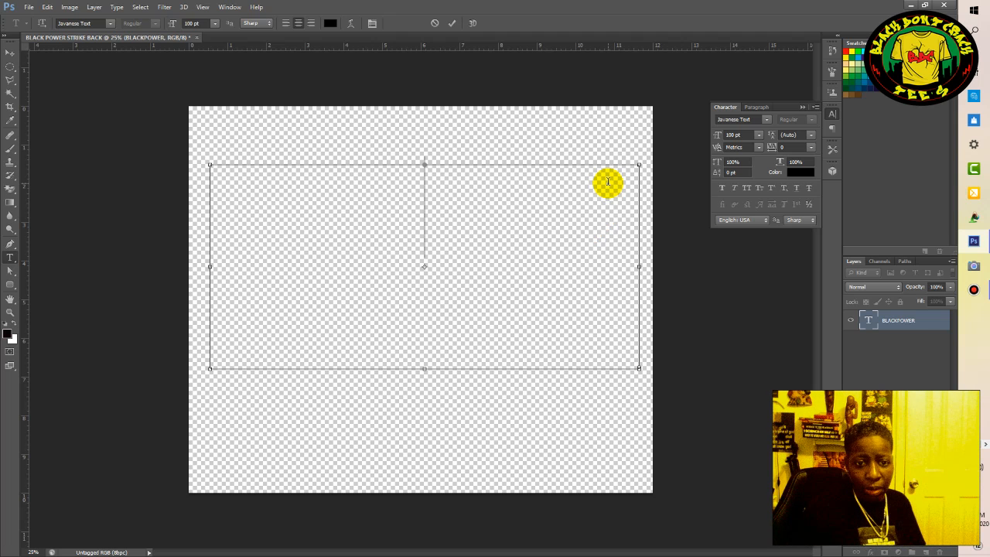
click(453, 24)
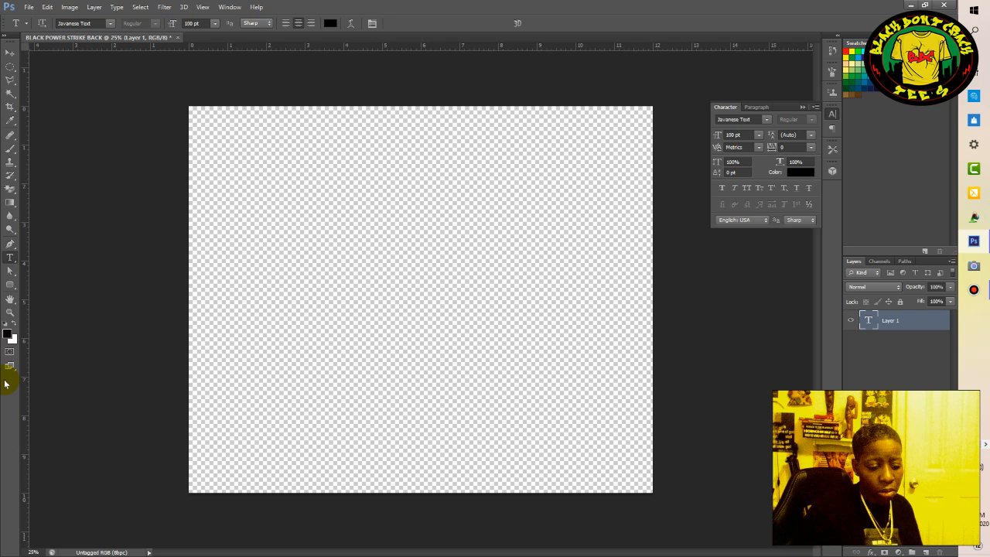
Browse the shape library of the Custom Shape tool for a suitable frame shape, without creating one.
mouse_move(530, 5)
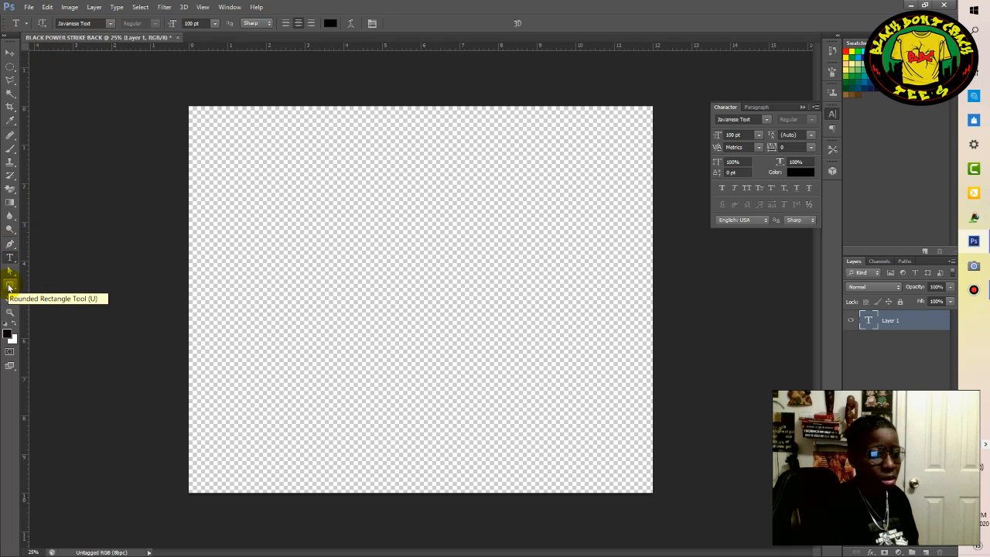
drag(9, 287, 10, 287)
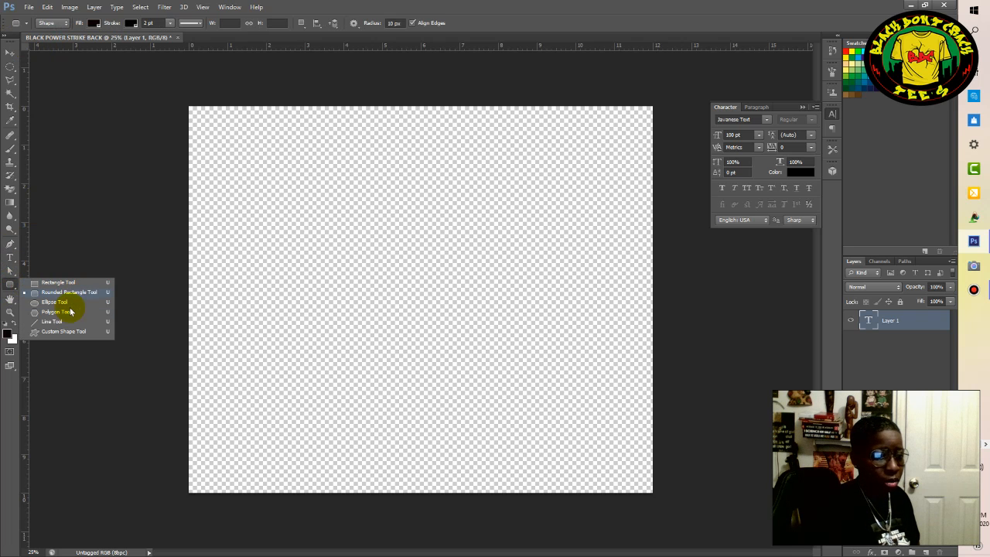
click(67, 334)
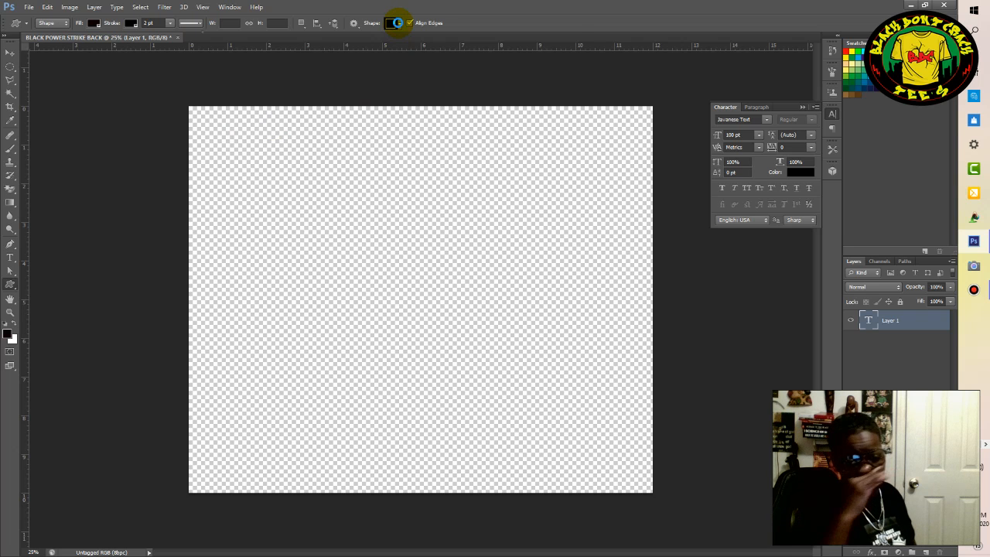
click(398, 23)
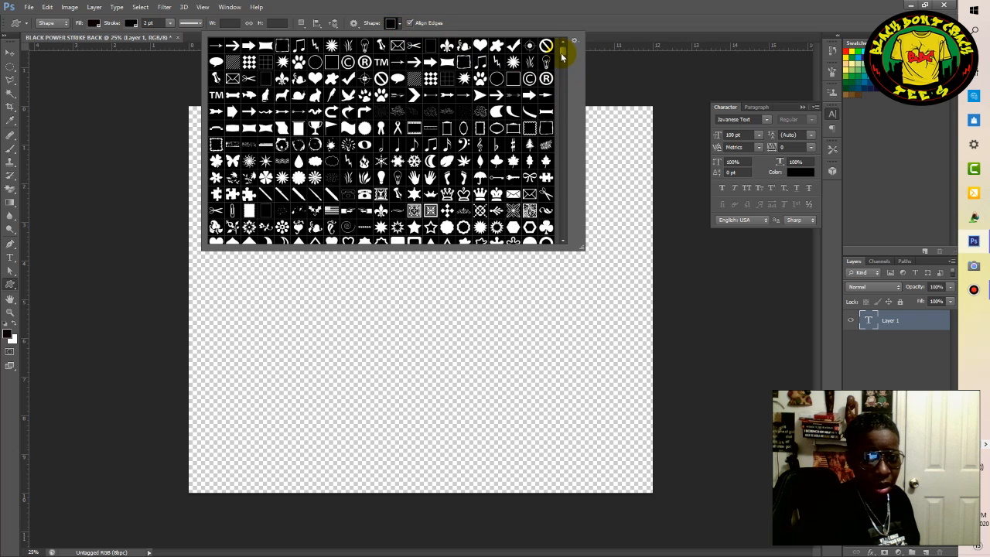
scroll(563, 56, down, 1)
scroll(563, 56, down, 4)
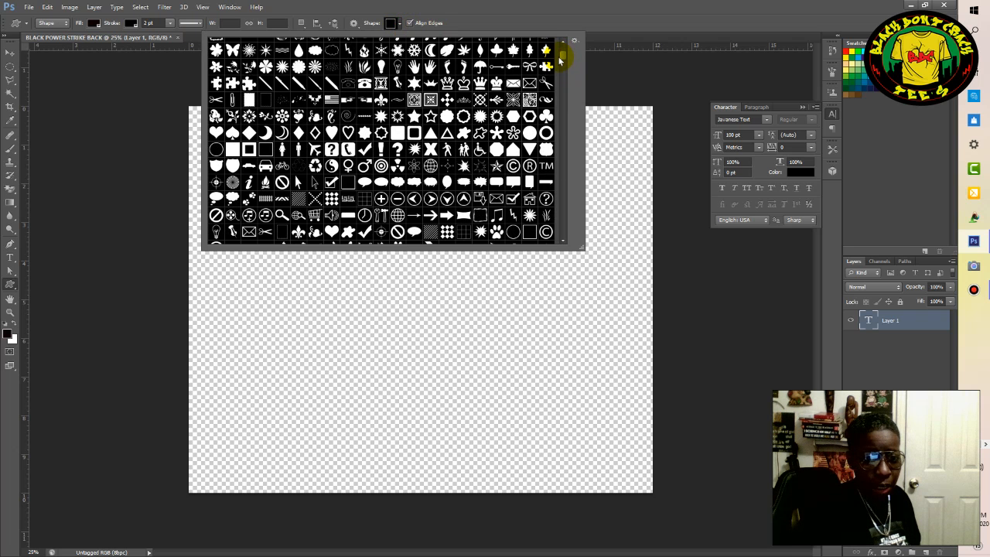
scroll(558, 61, down, 4)
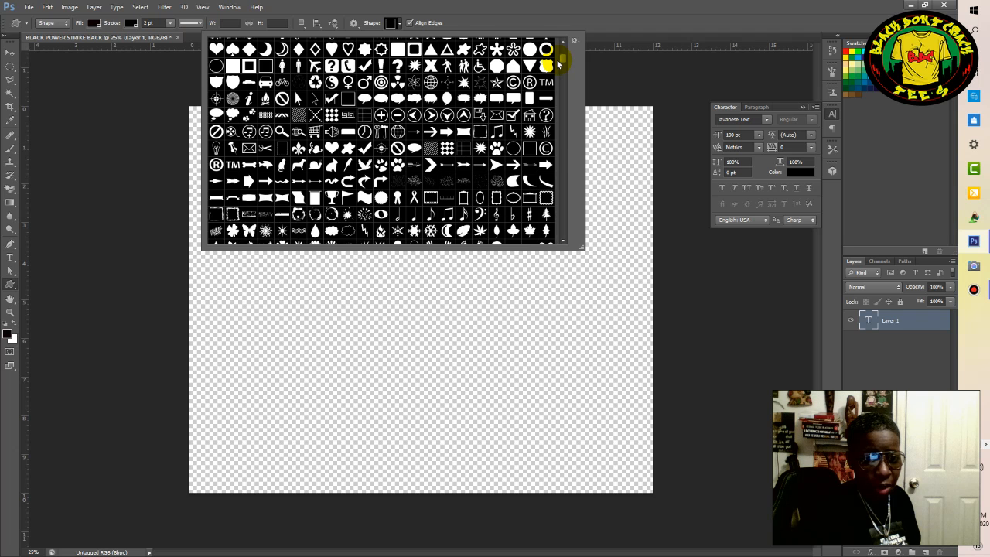
scroll(556, 59, down, 3)
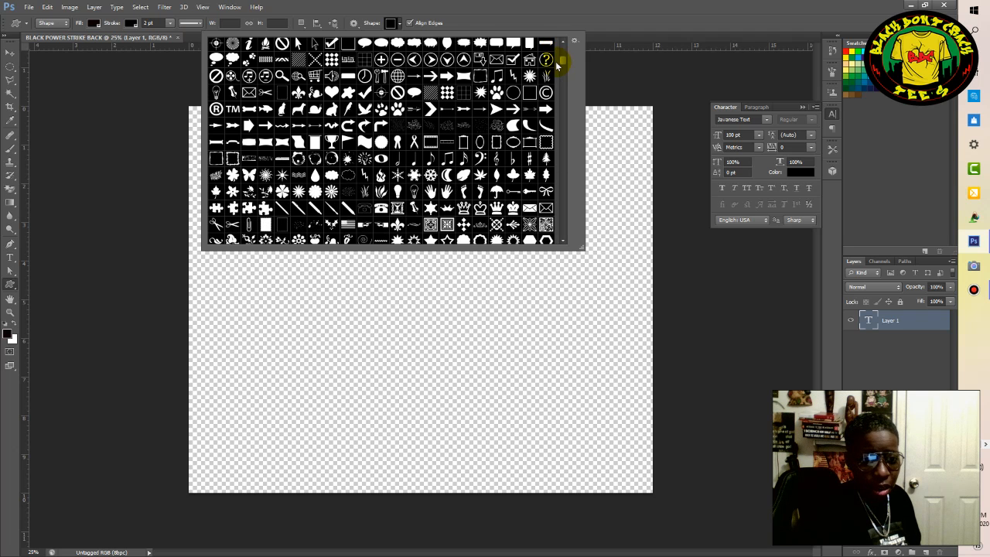
scroll(556, 61, down, 5)
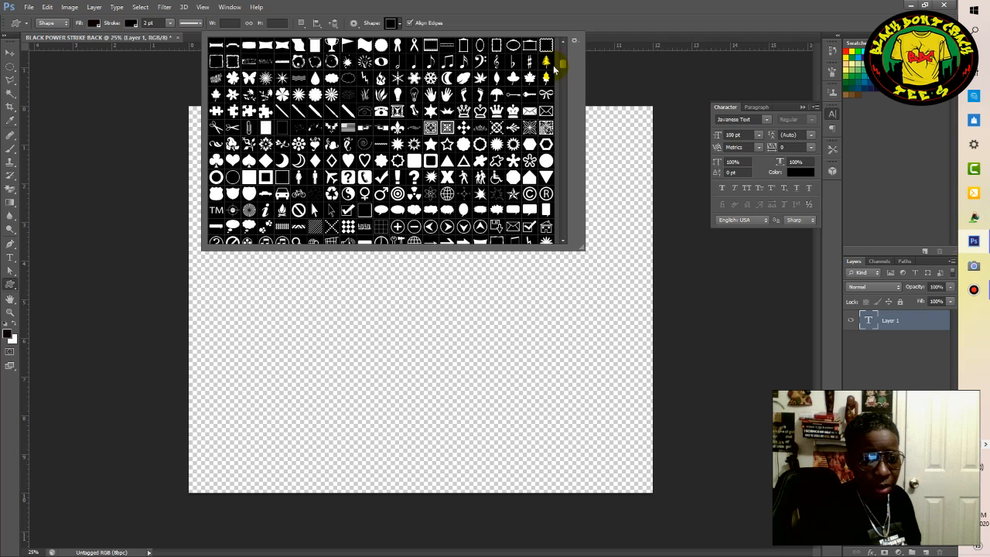
scroll(554, 71, down, 10)
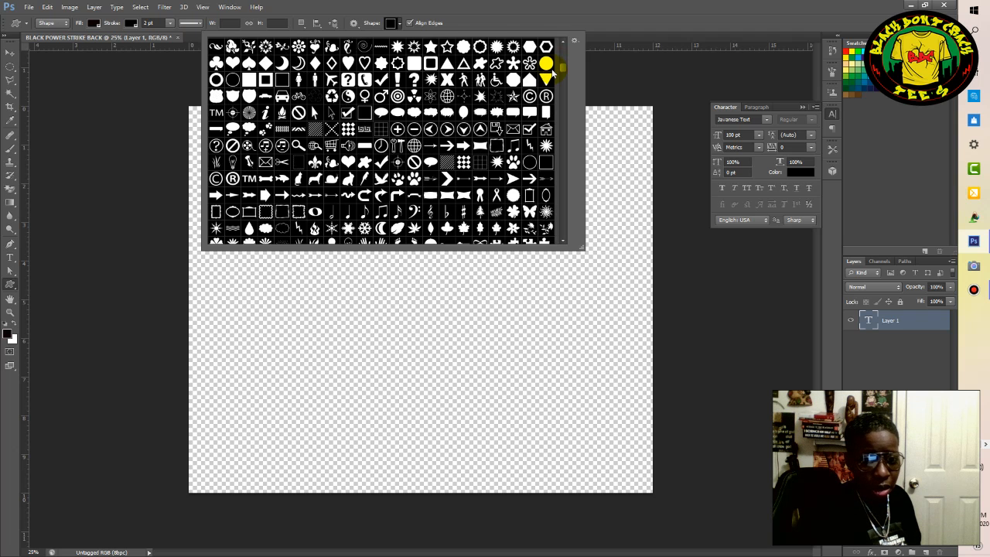
scroll(553, 71, down, 5)
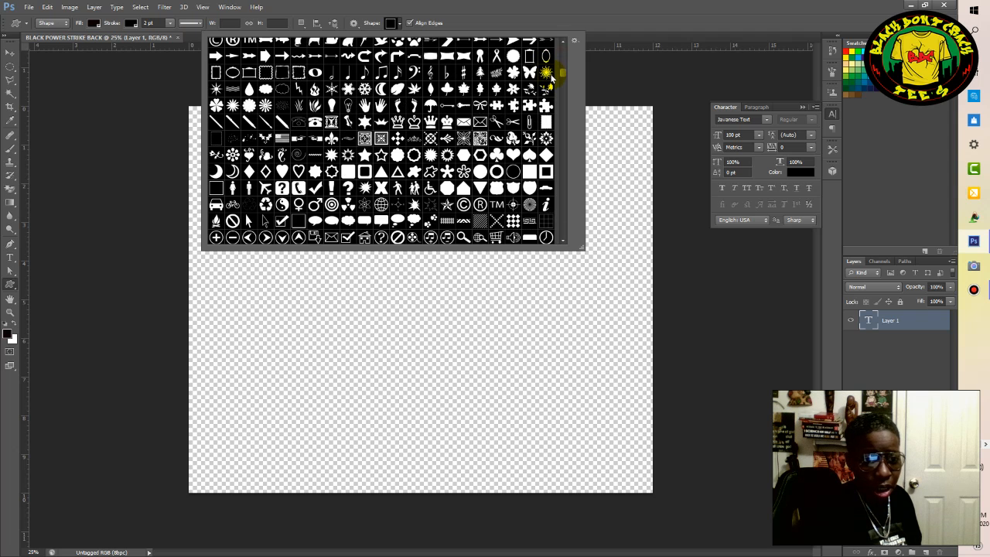
scroll(551, 75, down, 2)
scroll(551, 75, down, 3)
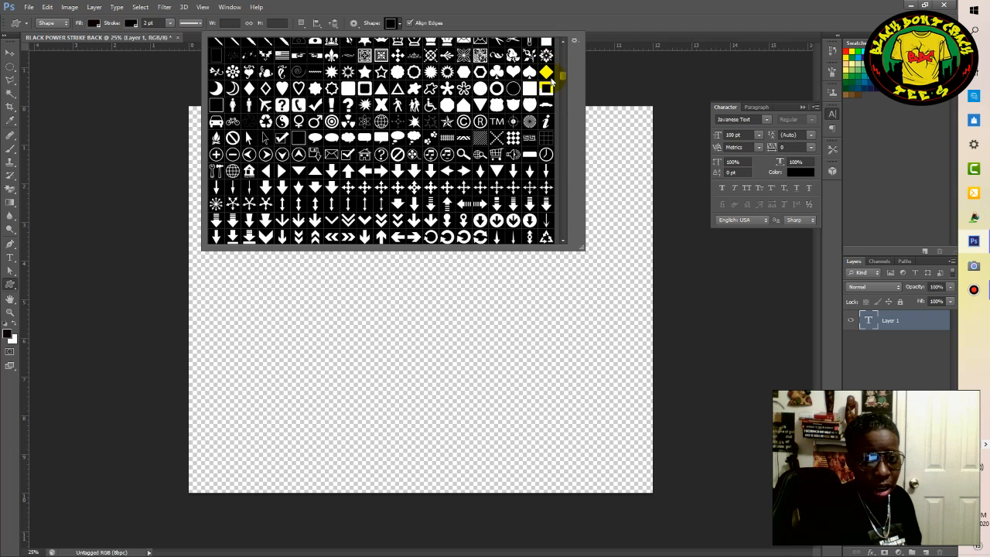
scroll(552, 79, down, 2)
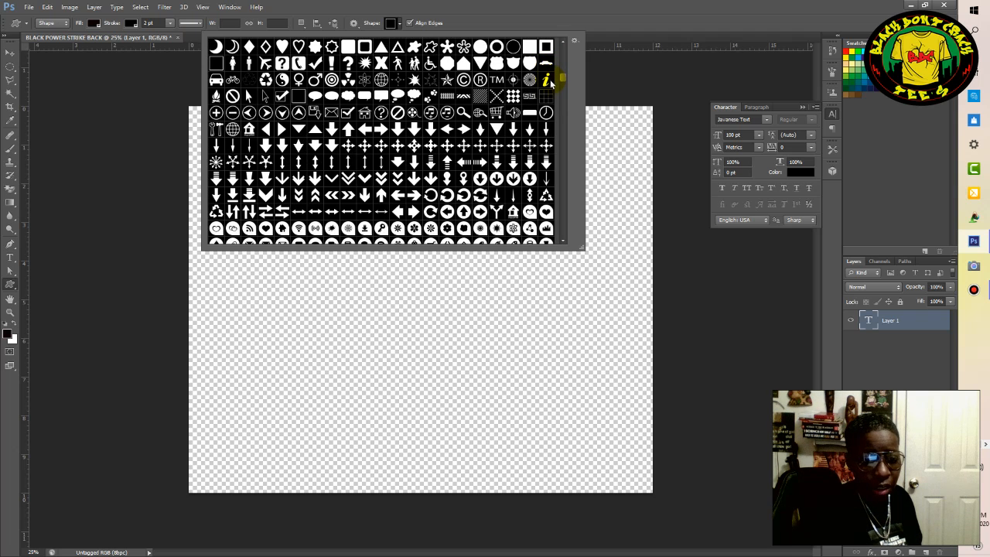
scroll(552, 80, down, 10)
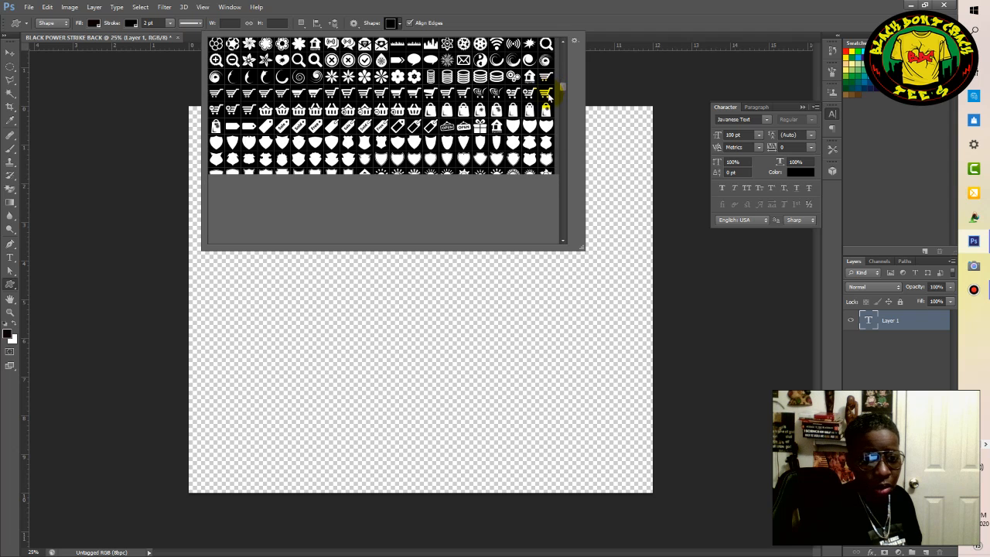
scroll(548, 96, down, 10)
drag(563, 96, 562, 103)
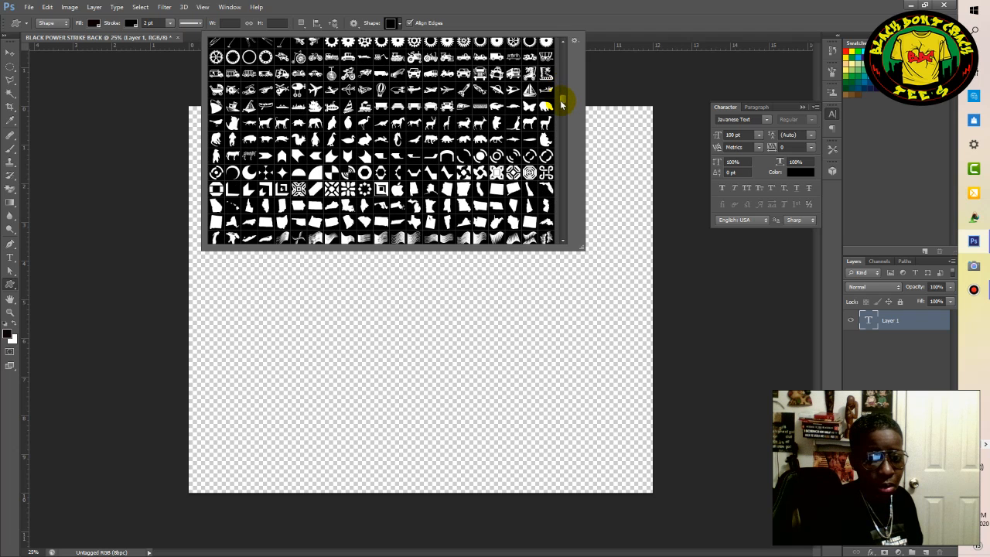
drag(562, 102, 561, 145)
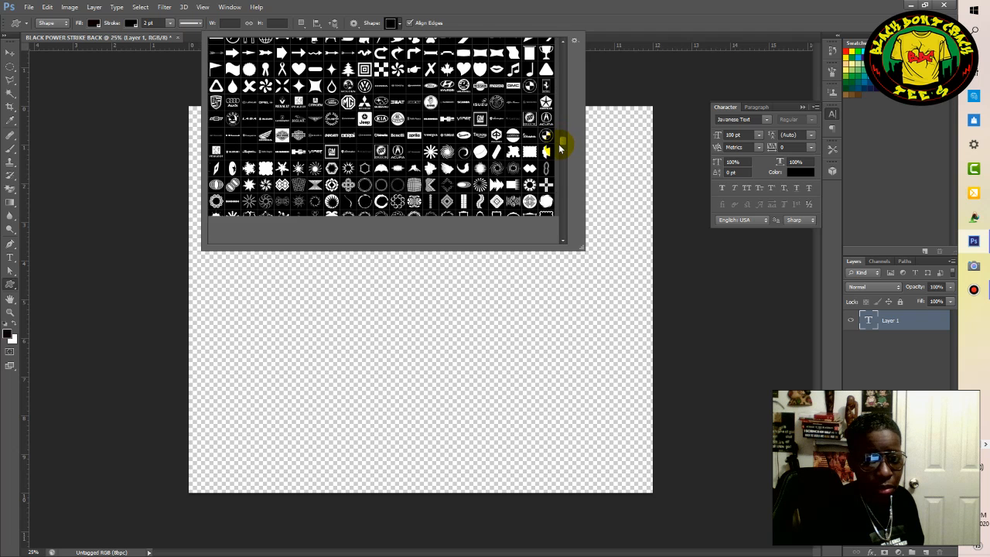
click(561, 145)
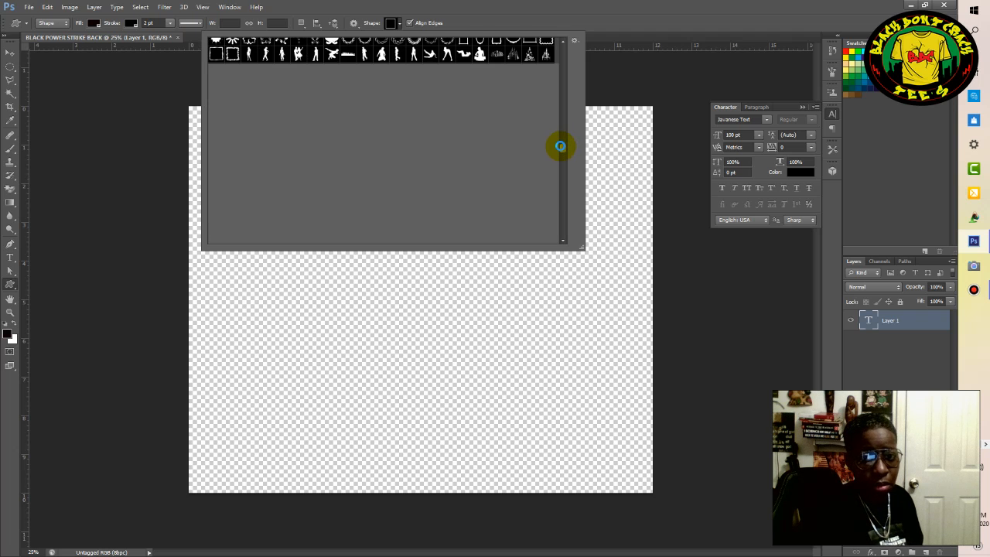
drag(562, 149, 562, 181)
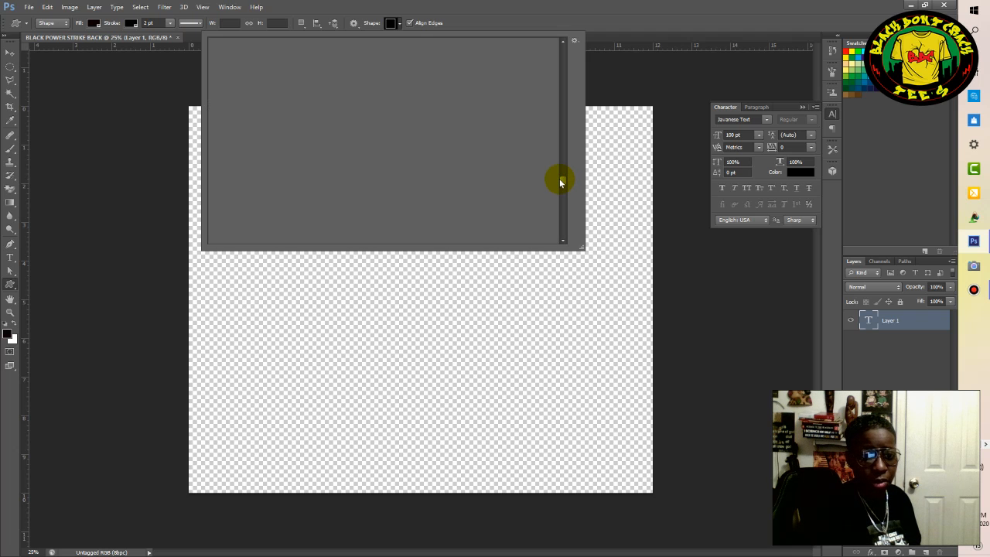
click(150, 98)
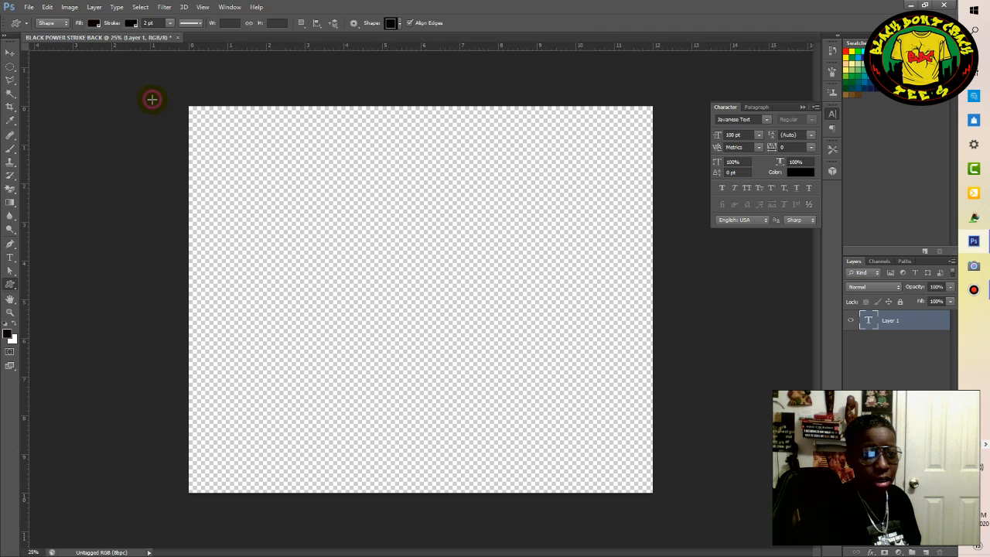
click(144, 117)
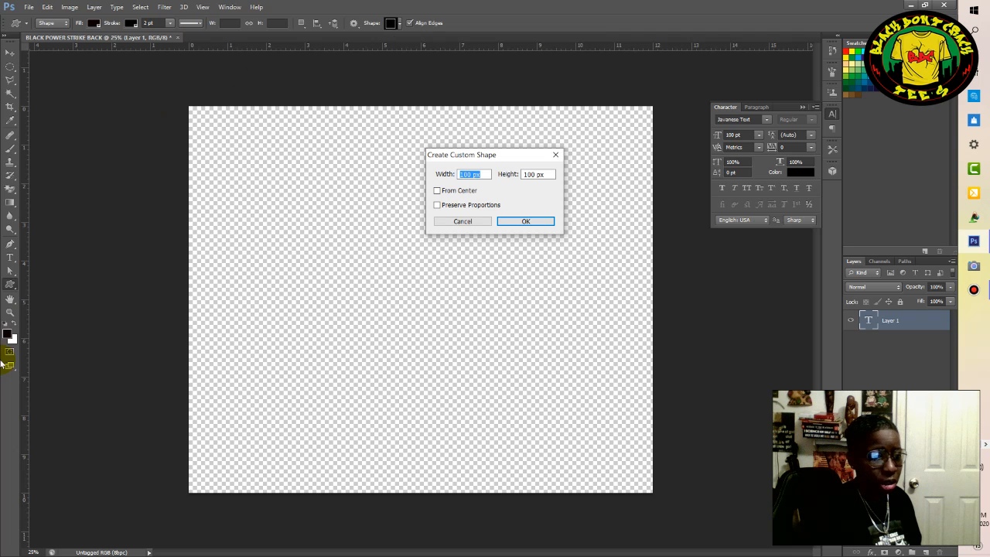
click(468, 222)
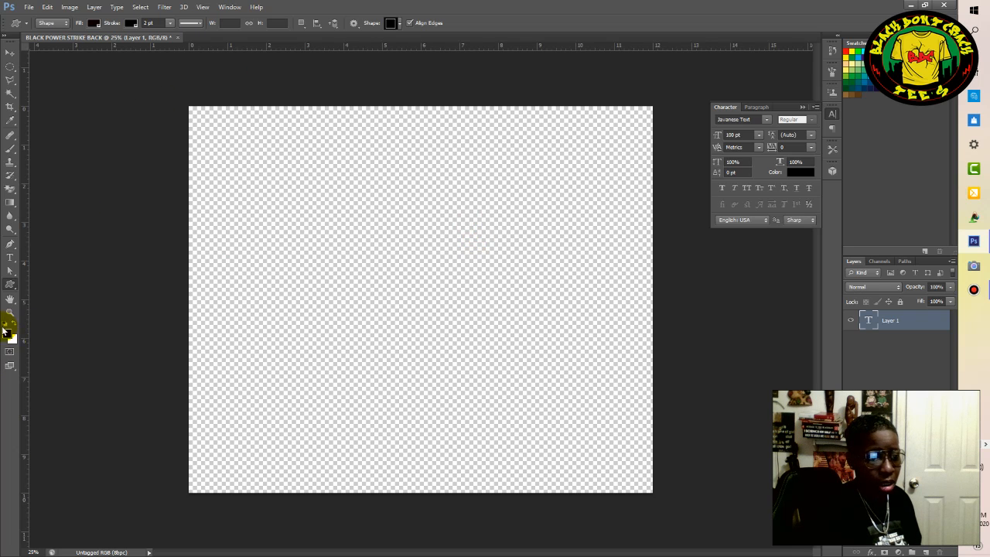
Draw a black rounded rectangle about 3504 by 468 px with a 10 px radius across the upper part of the canvas.
click(11, 286)
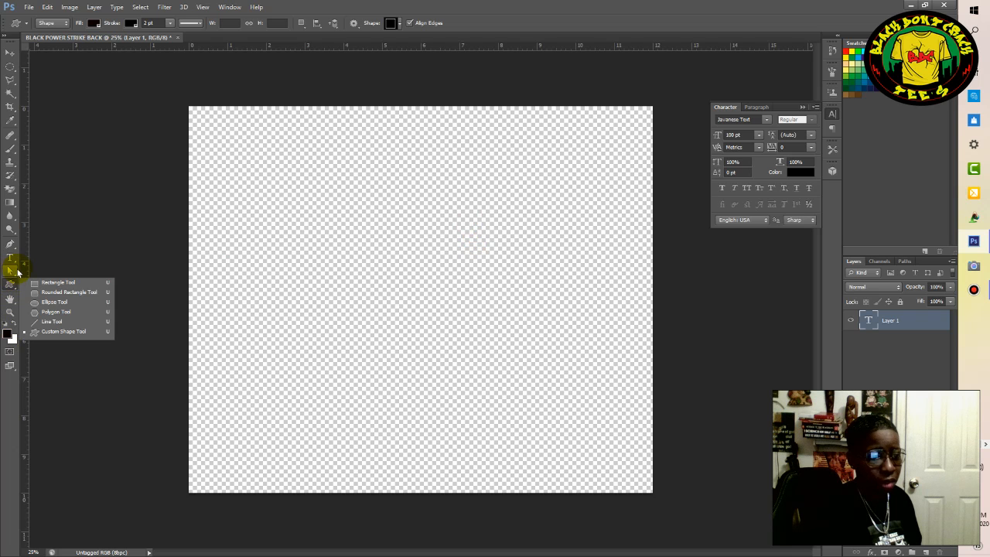
click(53, 294)
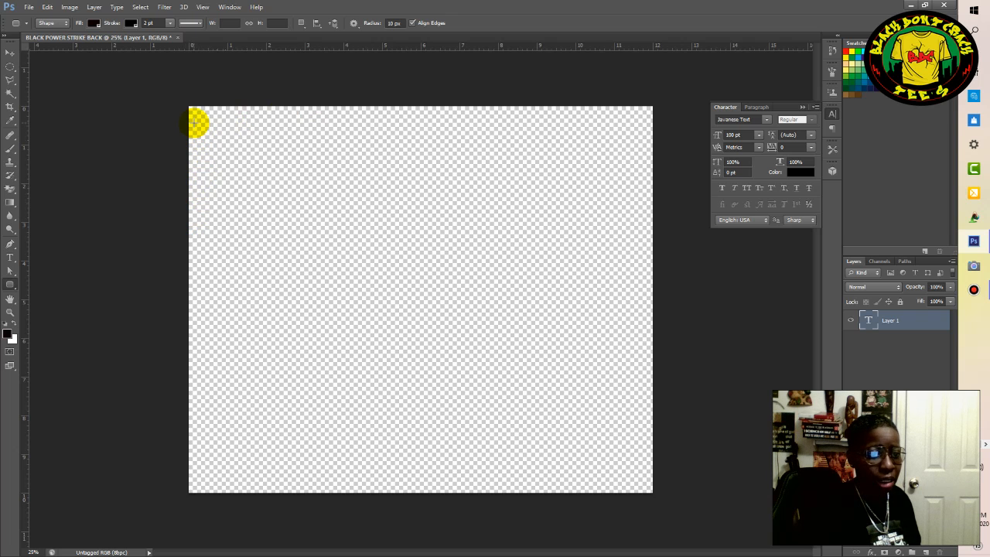
drag(199, 120, 642, 182)
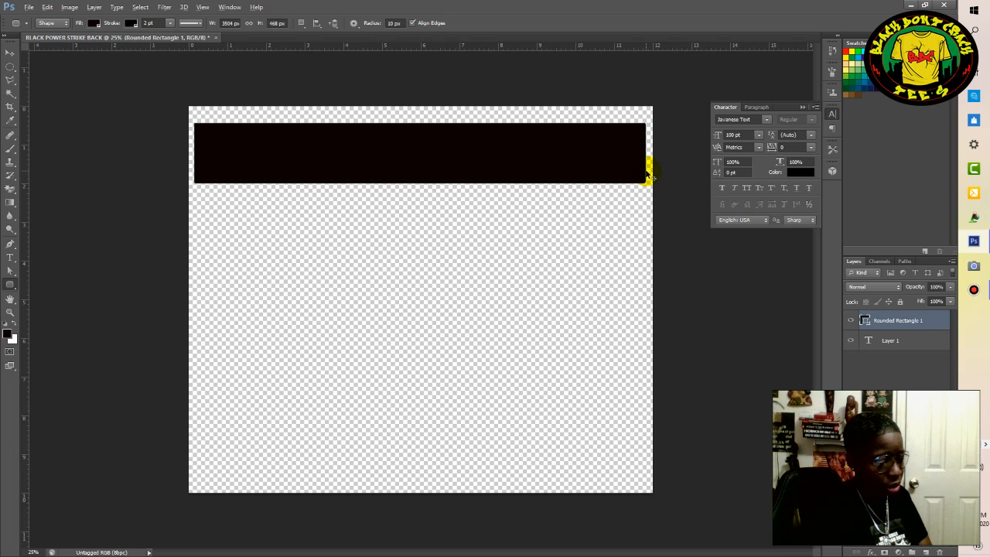
Step back through the history past the black rectangle, text clearing and frame deletion, to the framed BLACKPOWER text in its earlier italic font.
key(ctrl+z)
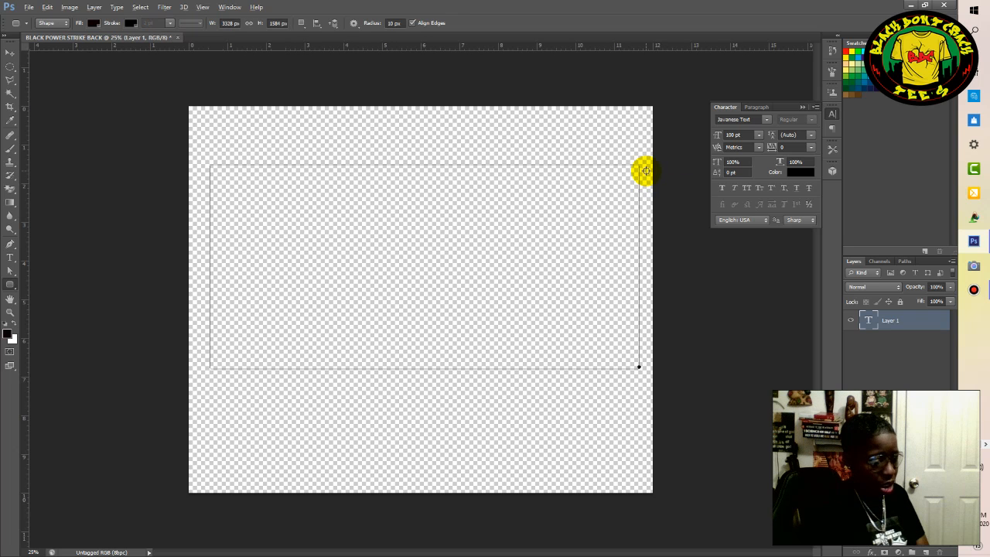
text(BLACKPOWER)
key(ctrl+alt+z)
key(ctrl+alt+z)
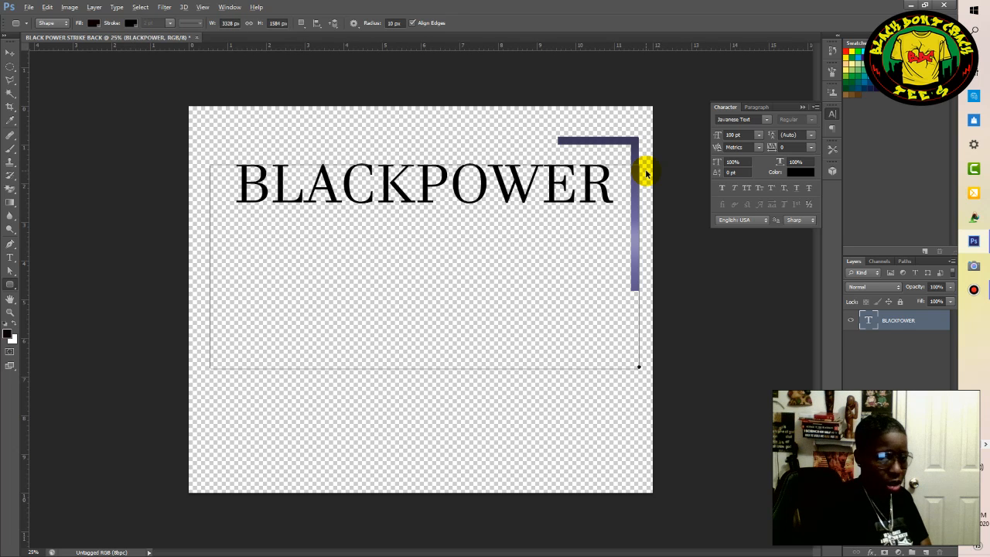
key(ctrl+alt+z)
key(ctrl+alt+z)
key(ctrl+alt+z)
key(ctrl+alt+z)
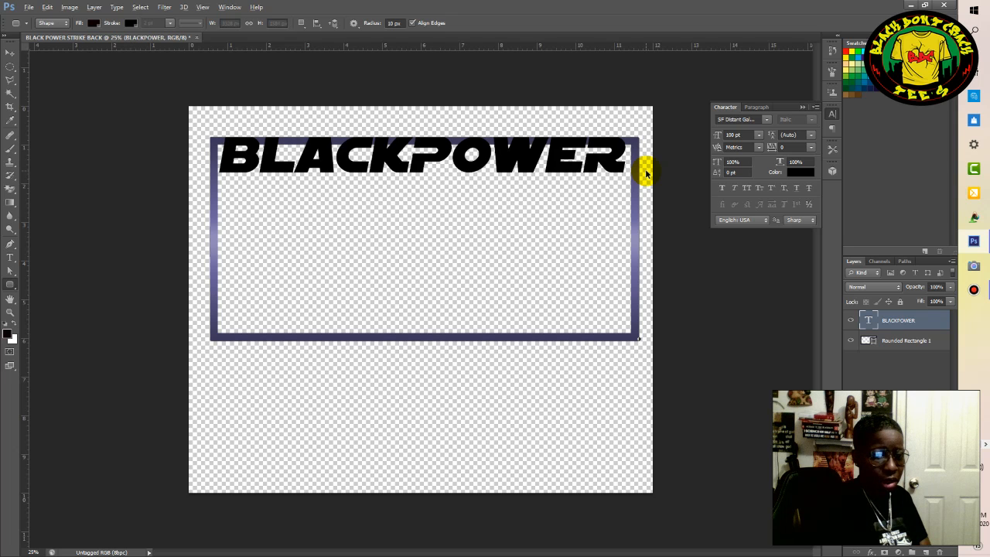
Step back through the history past the BLACKPOWER text and the old rounded rectangle to the empty canvas.
key(ctrl+alt+z)
key(ctrl+alt+z)
key(ctrl+alt+z)
key(ctrl+alt+z)
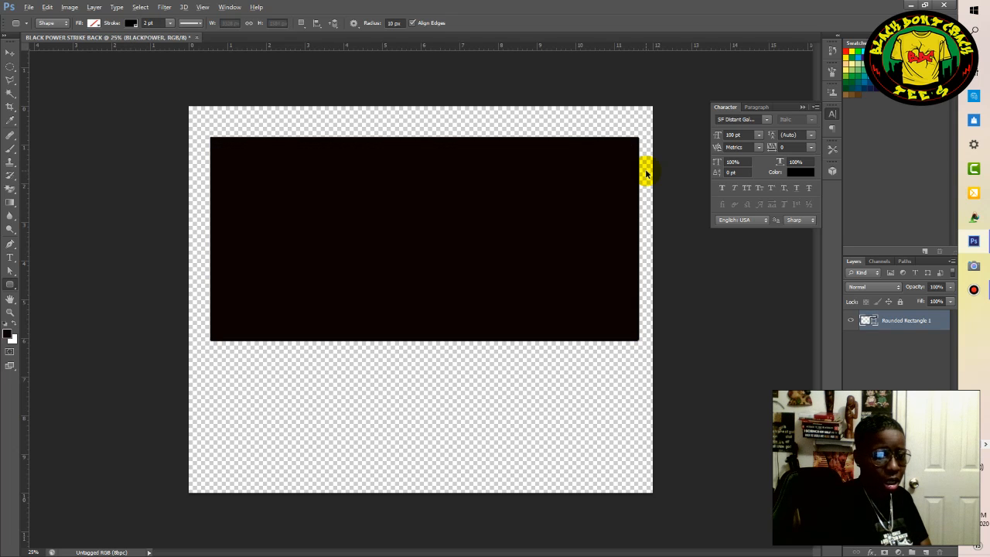
key(ctrl+alt+z)
key(ctrl+alt+z)
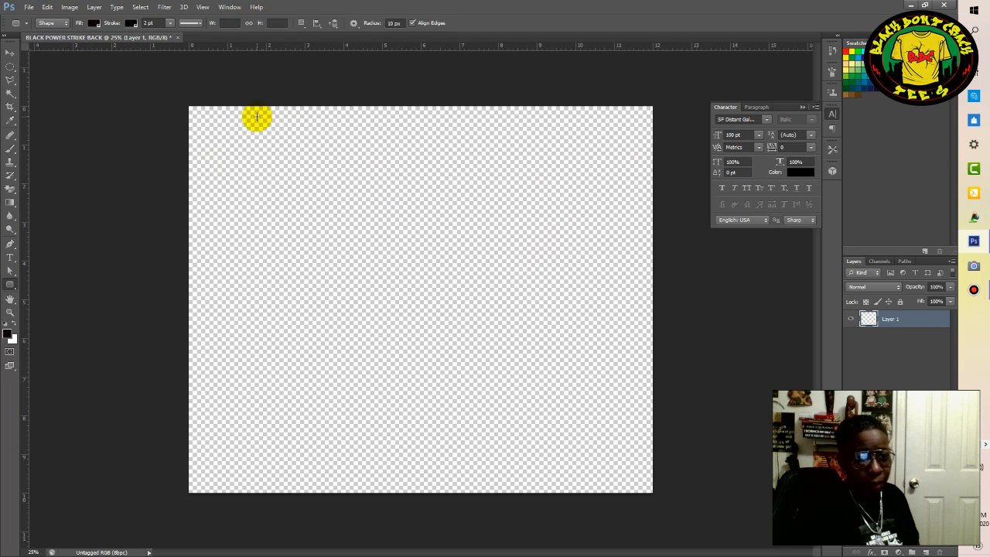
Draw a rounded rectangle about 3260 by 1300 px across the upper part of the canvas and remove its fill.
drag(219, 137, 637, 302)
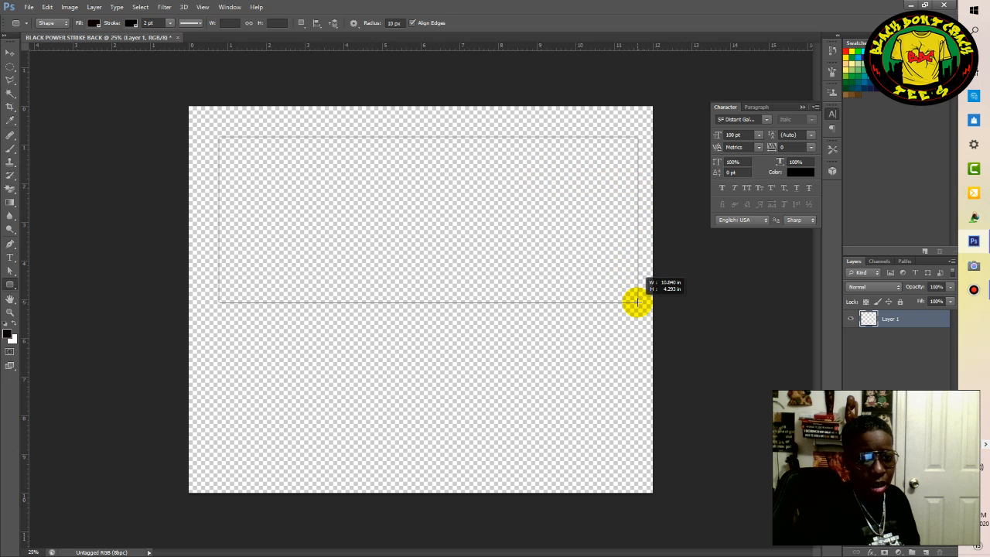
drag(637, 302, 638, 304)
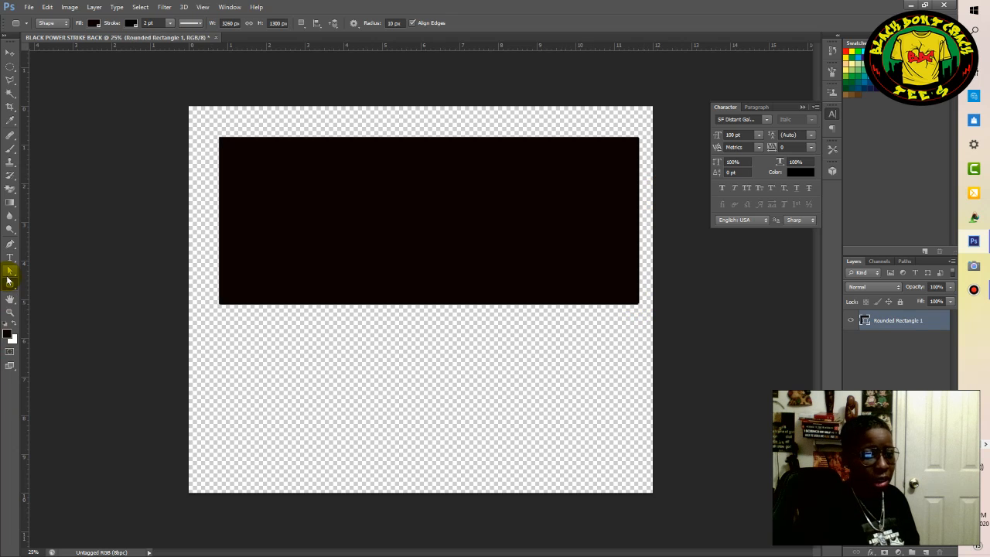
click(94, 23)
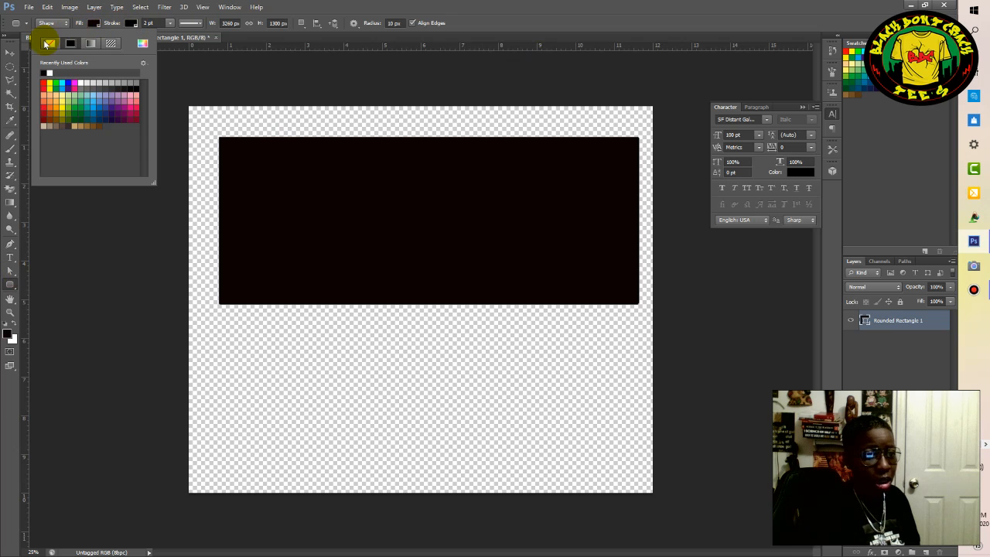
click(48, 44)
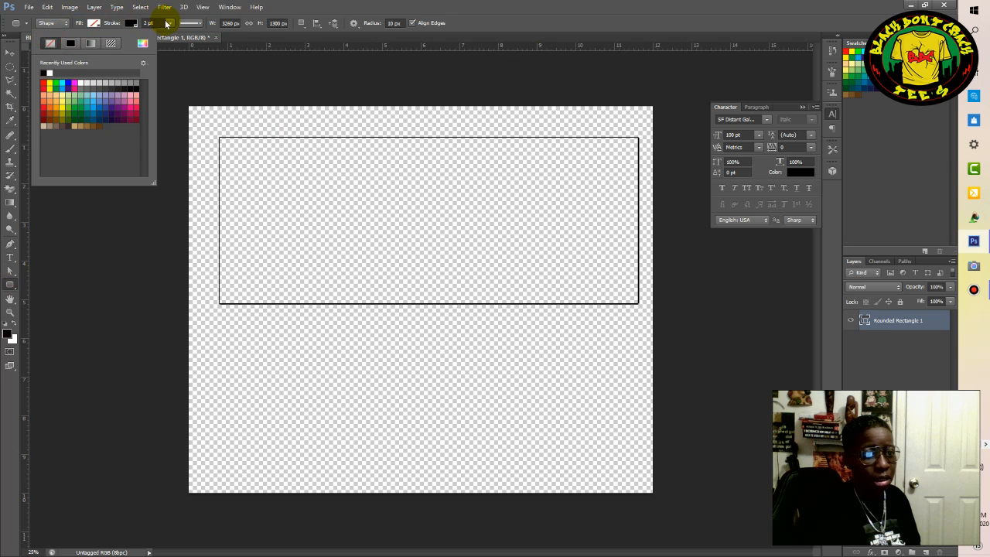
Thicken the rounded rectangle's stroke to about 18.44 pt and colour it bright red.
click(170, 25)
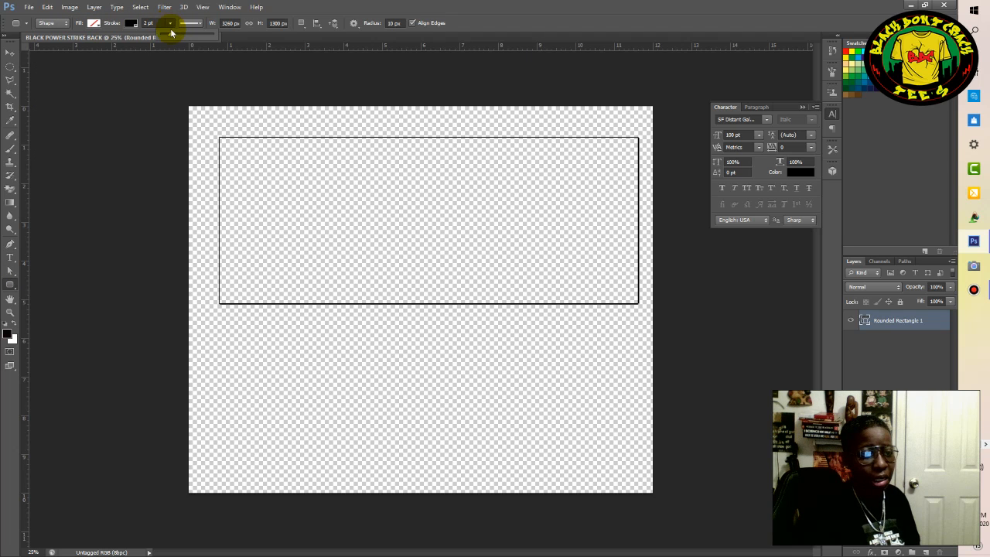
drag(172, 35, 185, 37)
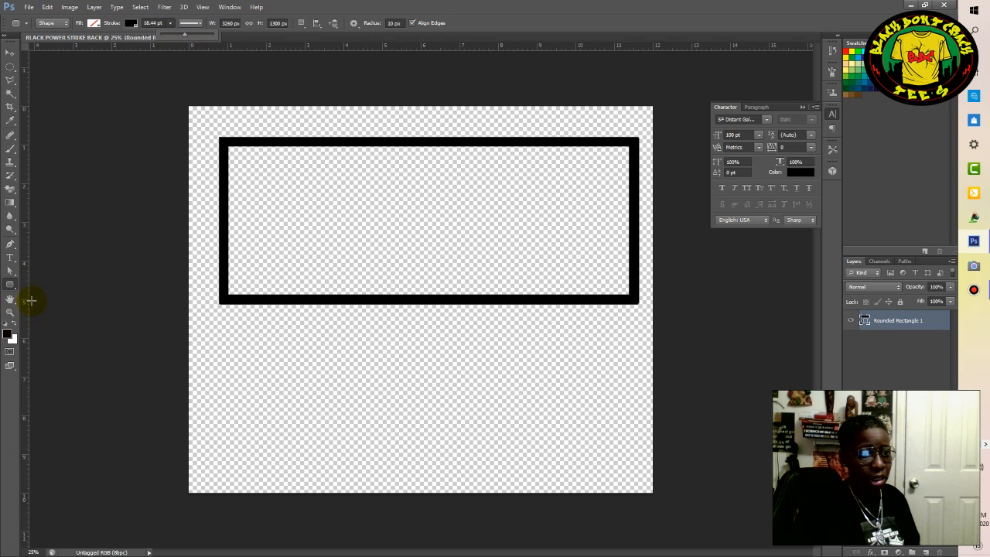
click(132, 23)
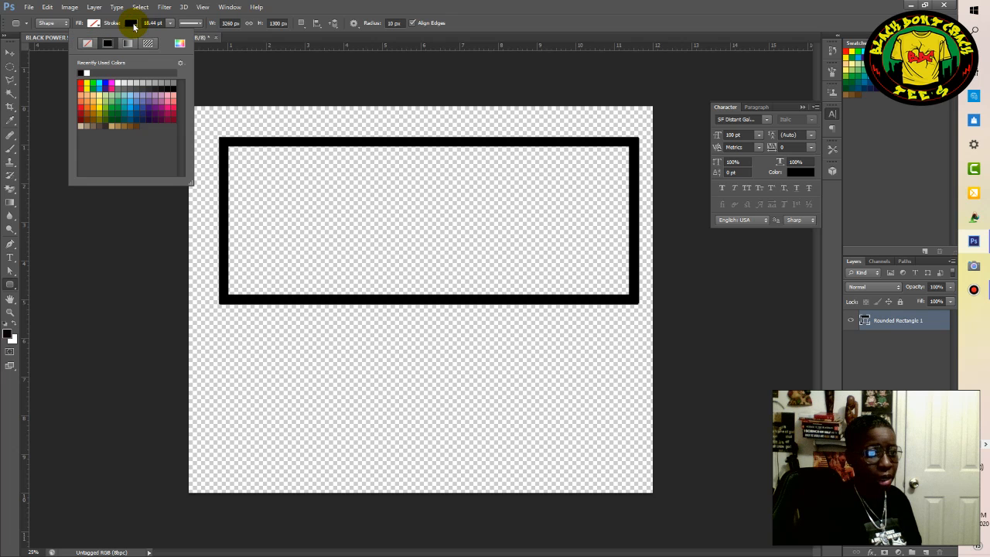
click(80, 82)
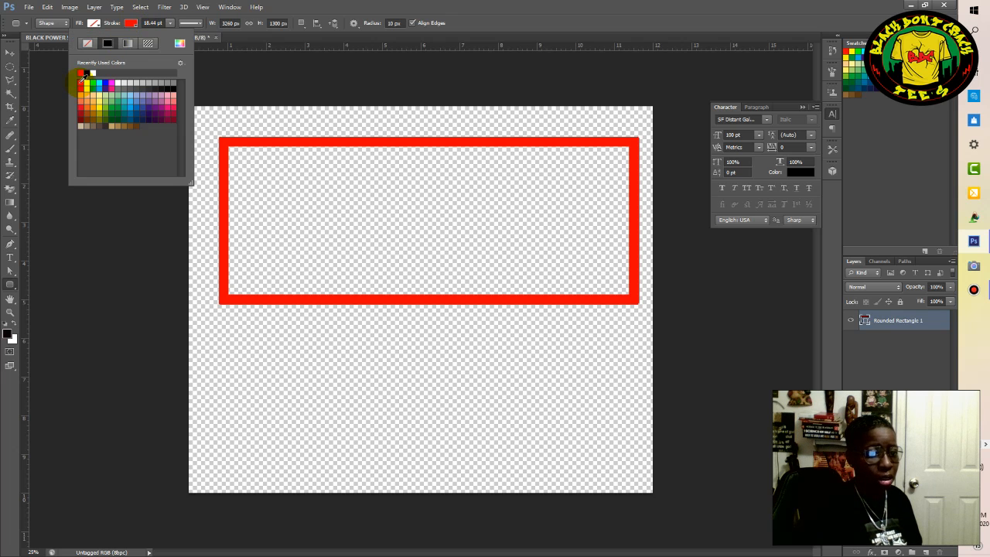
click(48, 276)
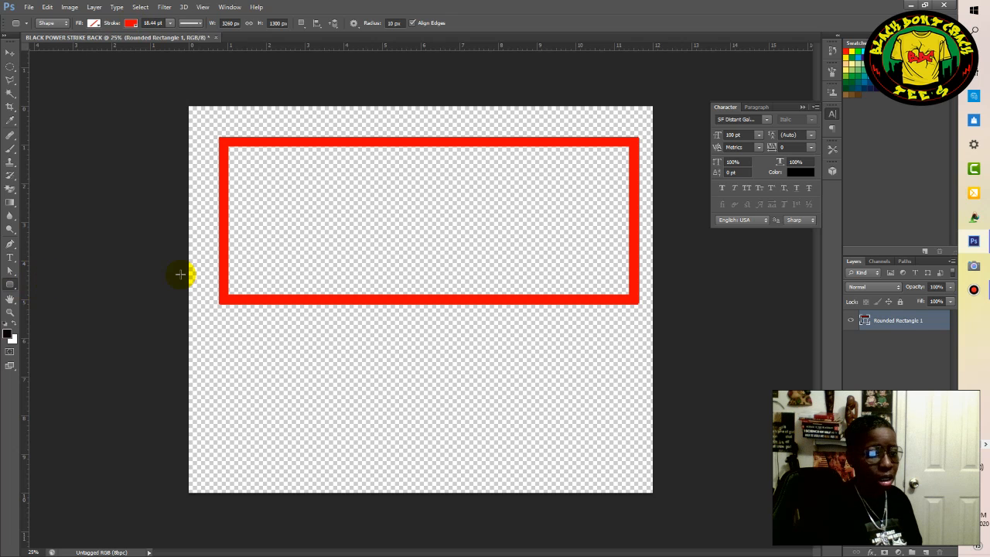
click(154, 272)
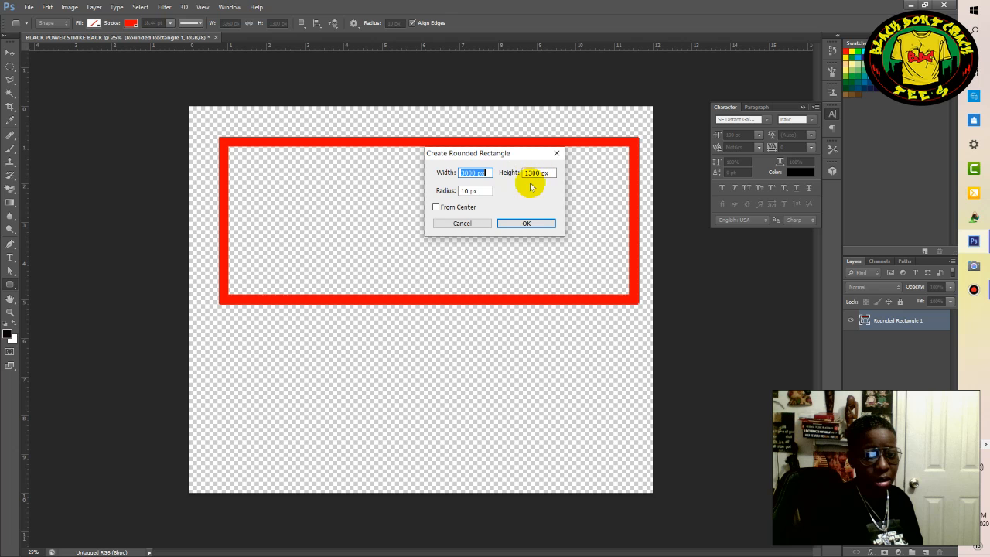
click(466, 223)
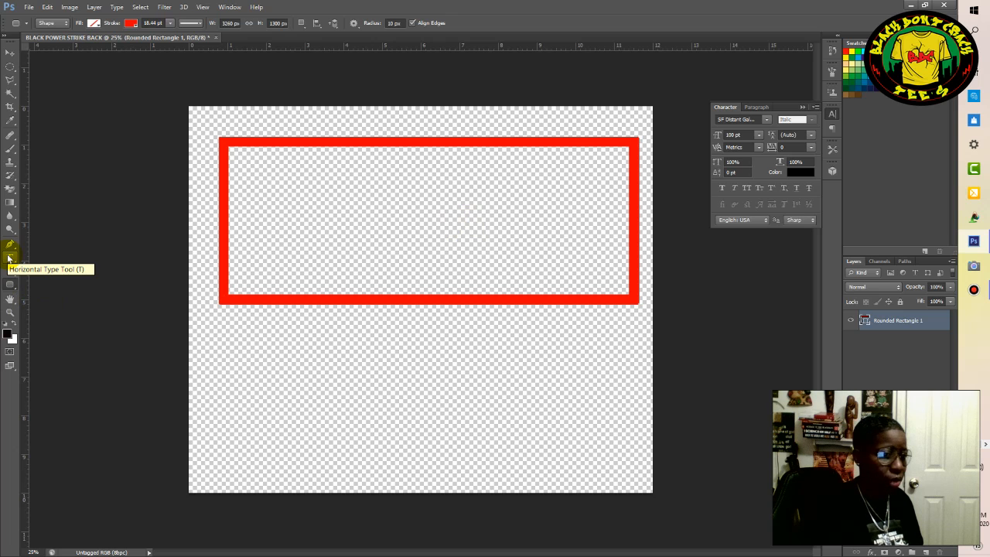
Activate the Horizontal Type tool, and hide and redisplay the Character panel.
click(10, 258)
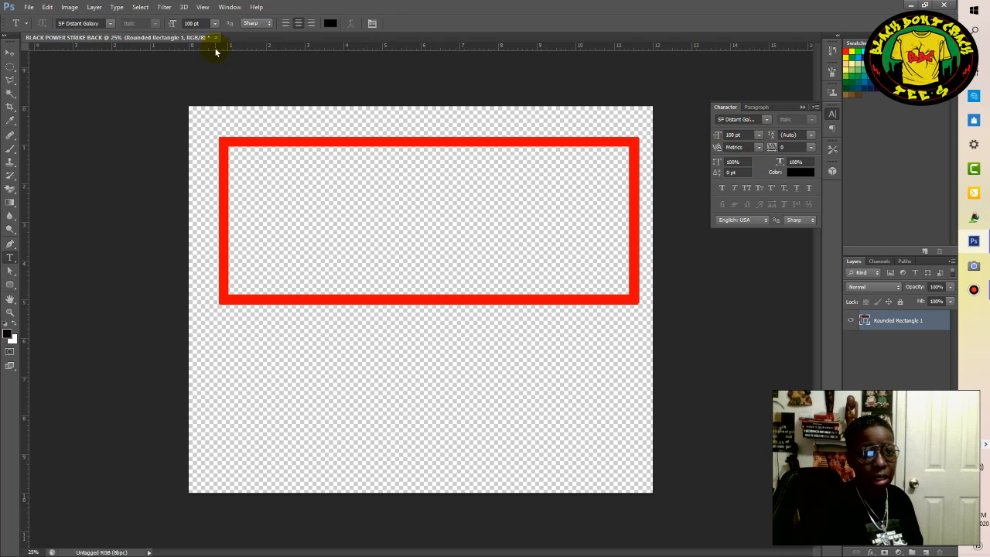
click(228, 8)
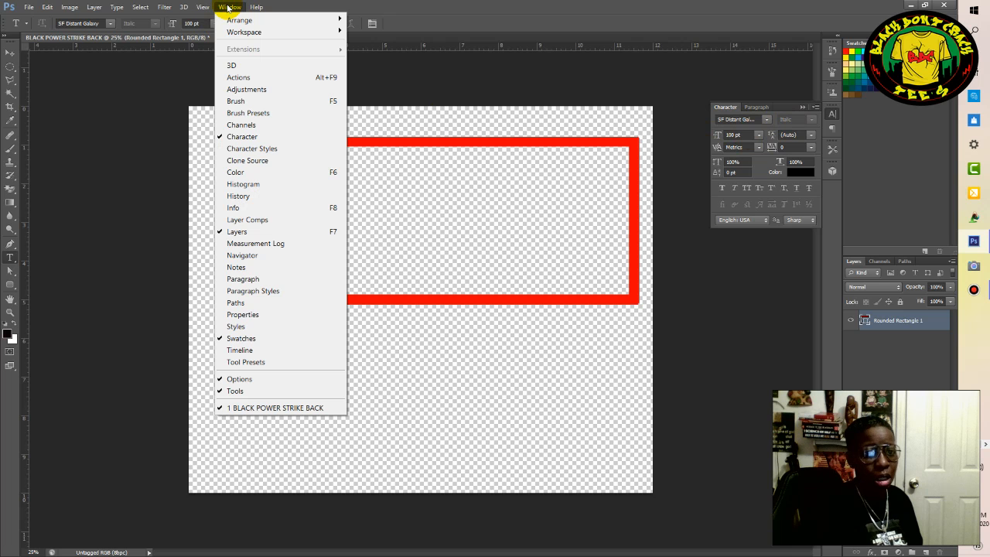
click(234, 137)
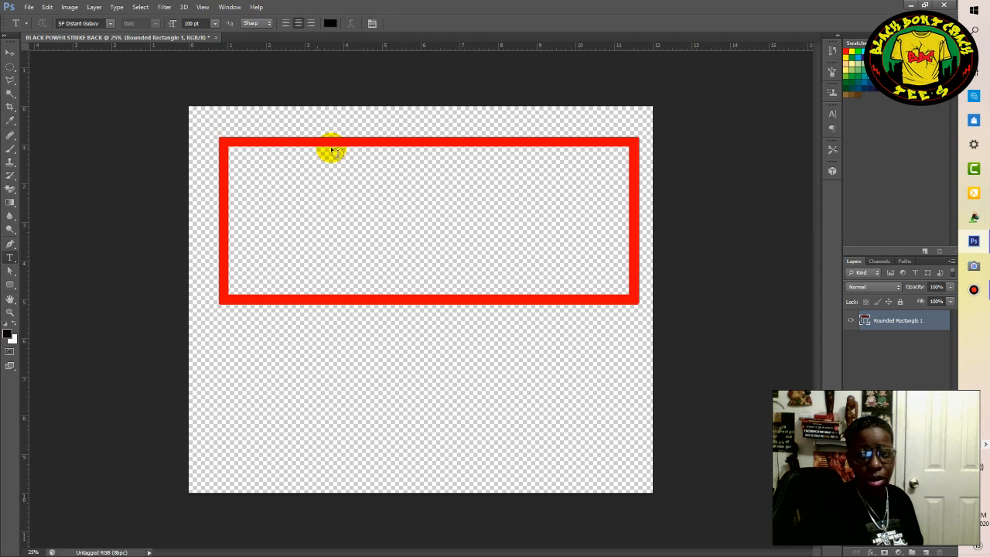
click(233, 9)
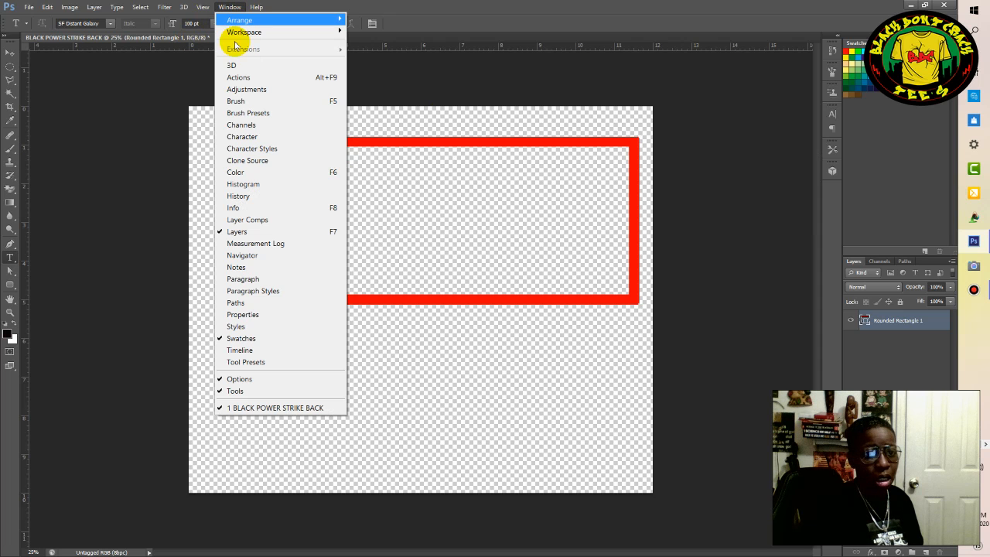
click(244, 137)
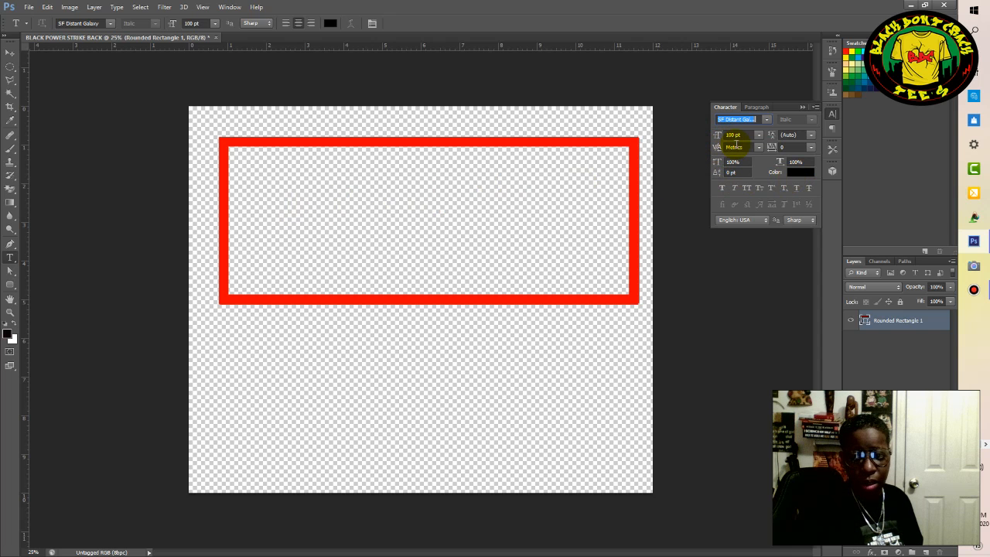
Add the text BLACKPOWER inside the red frame in black 100 pt SF Distant Galaxy and commit it.
click(411, 194)
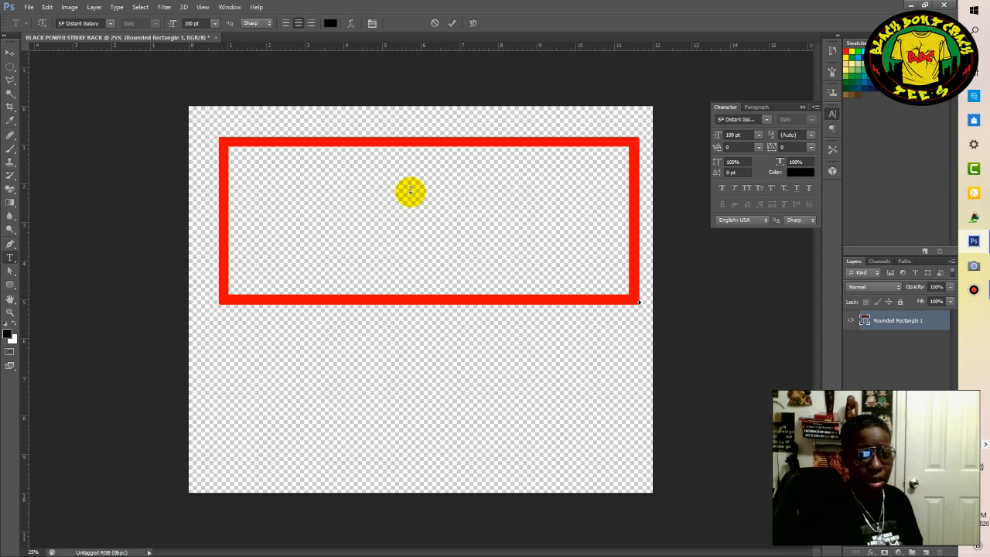
click(436, 23)
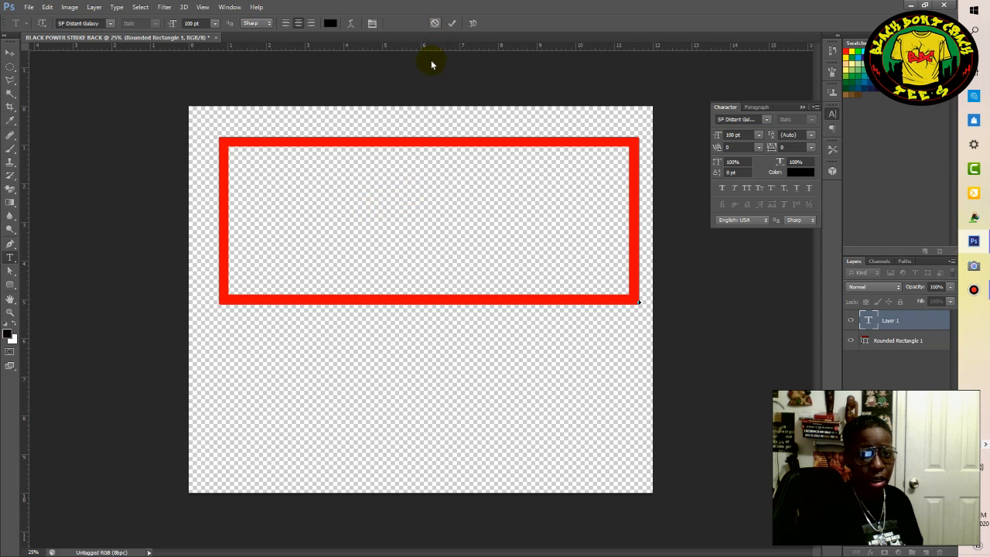
click(415, 205)
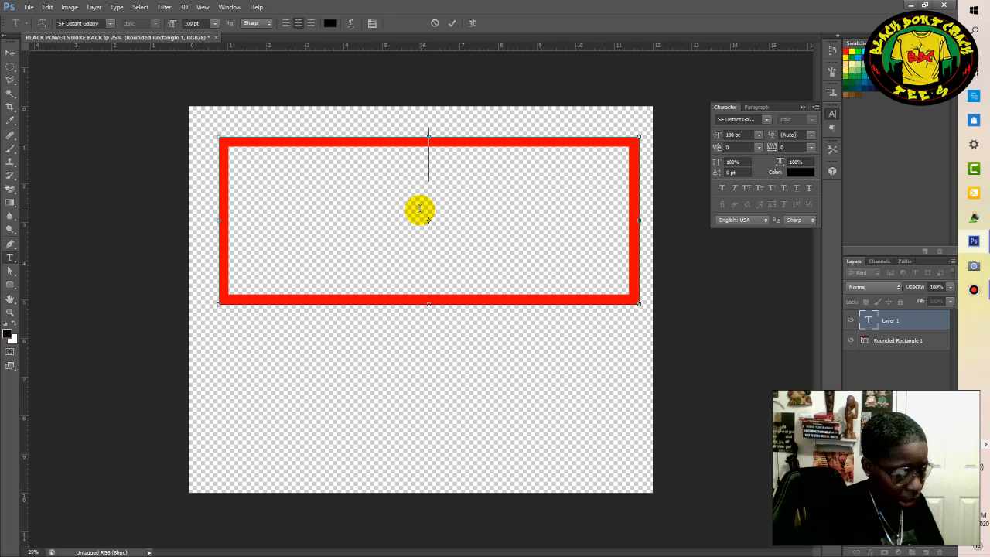
text(BLACKPO)
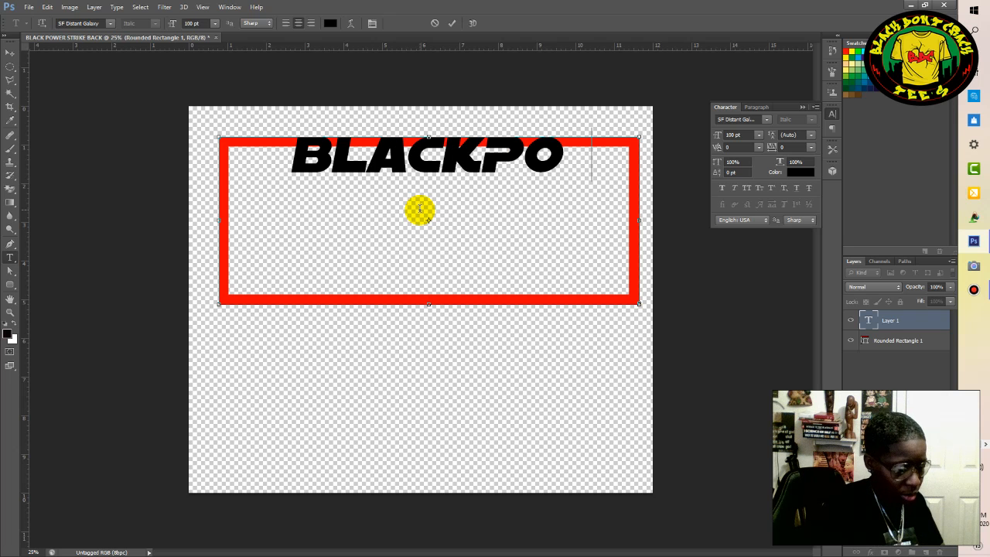
text(WER)
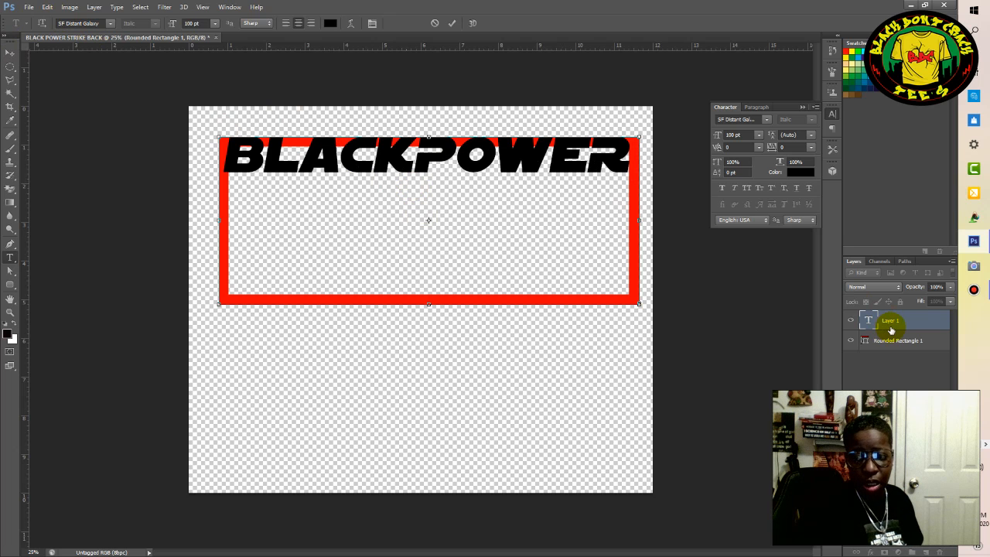
click(454, 24)
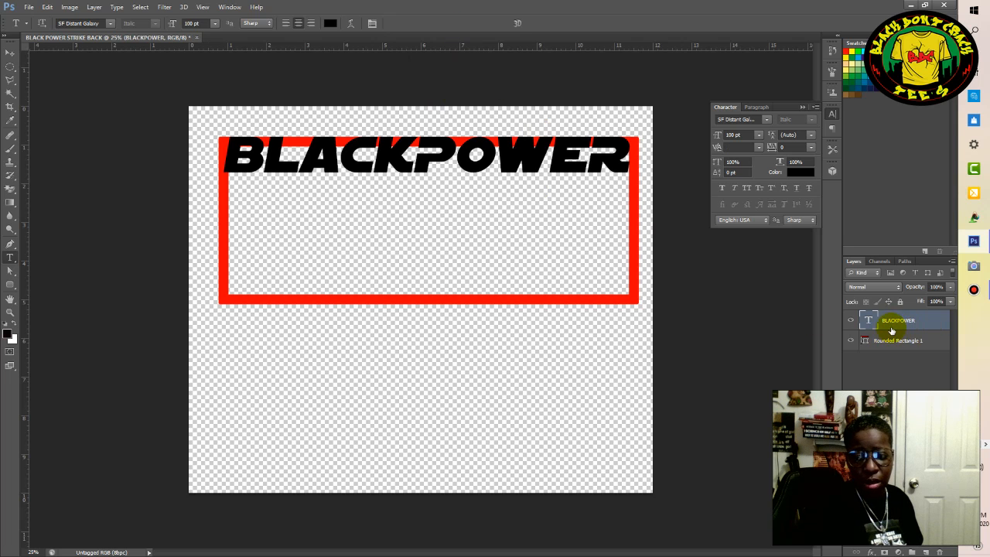
Move the BLACKPOWER text down about 0.5 in, just below the red frame's upper edge.
click(891, 326)
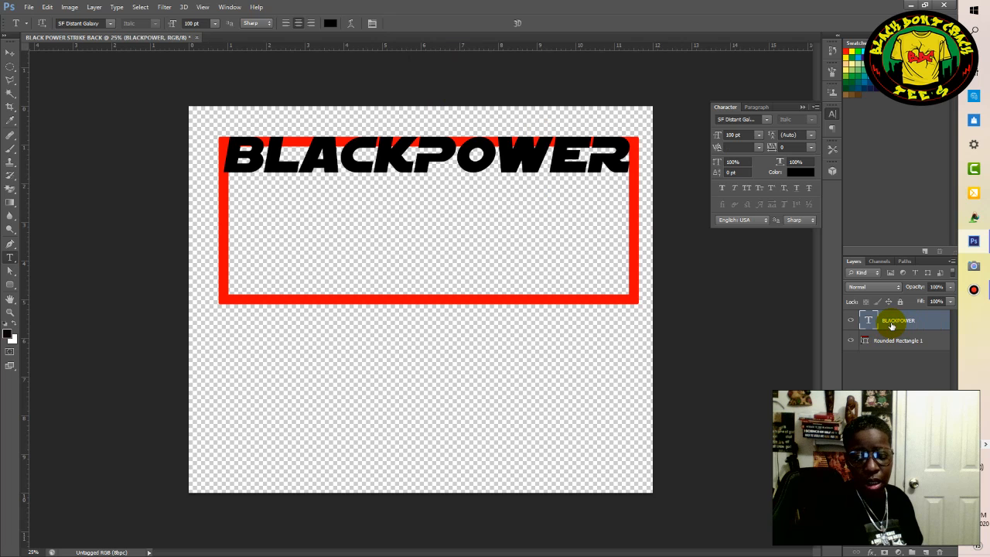
click(9, 56)
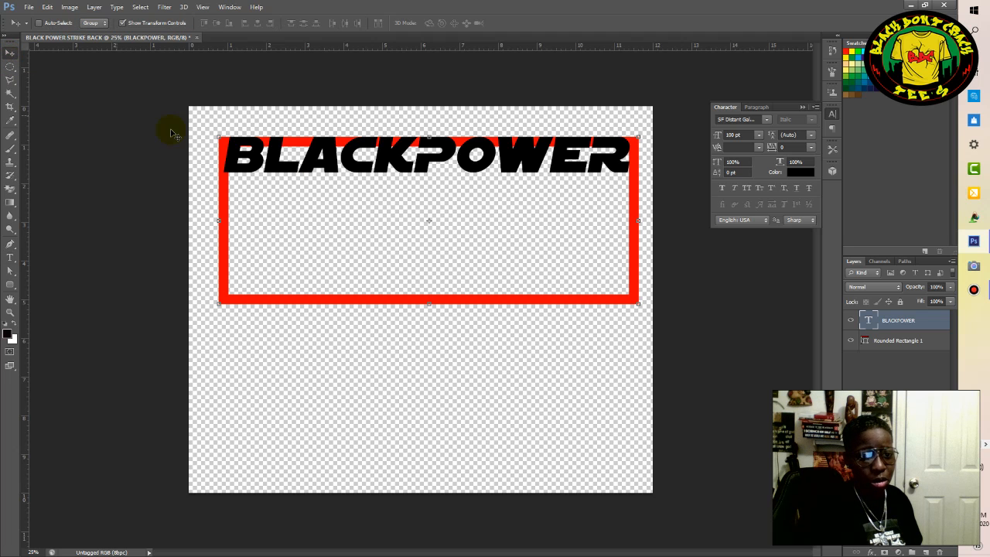
drag(403, 164, 405, 184)
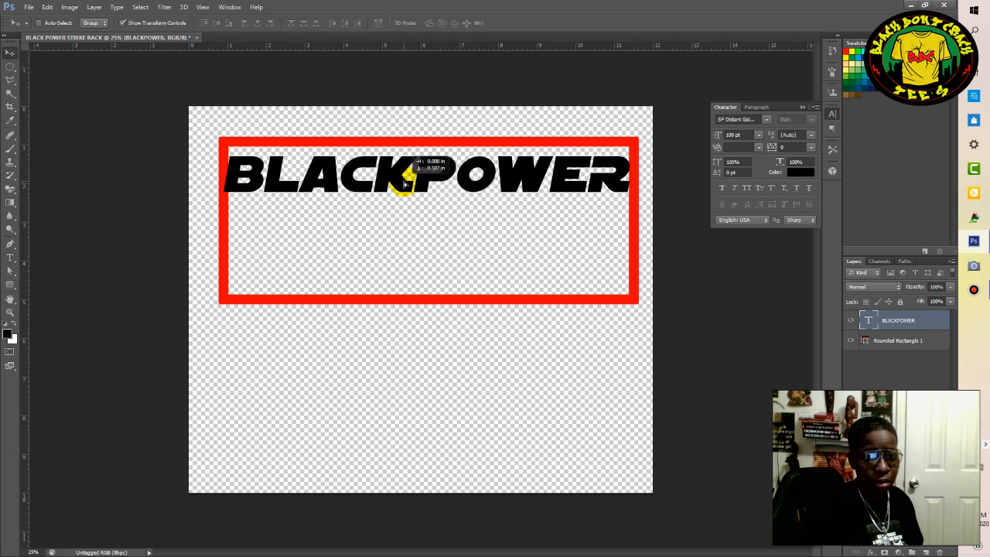
drag(404, 184, 402, 184)
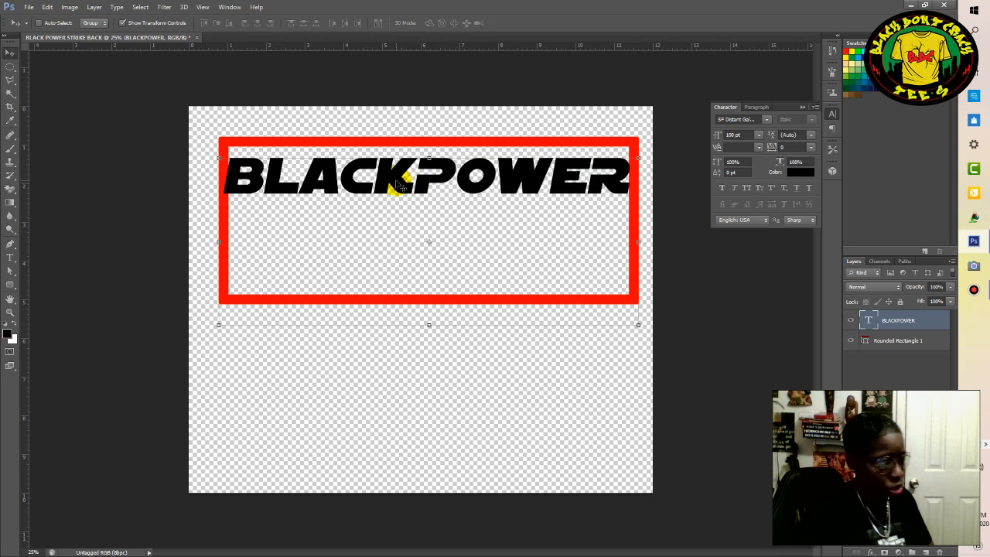
Free-transform the BLACKPOWER text to about 88% width and 166% height and apply the transformation.
key(t)
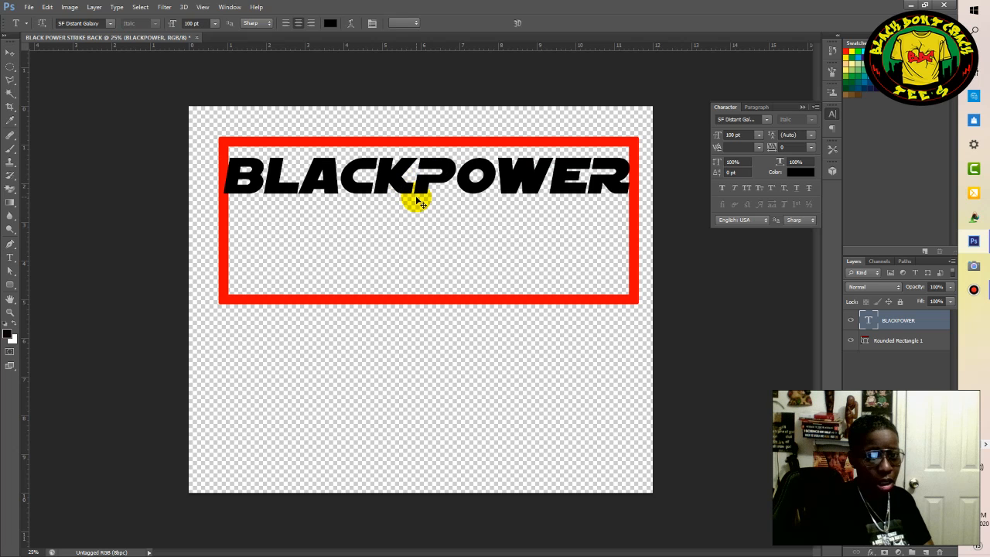
key(ctrl+t)
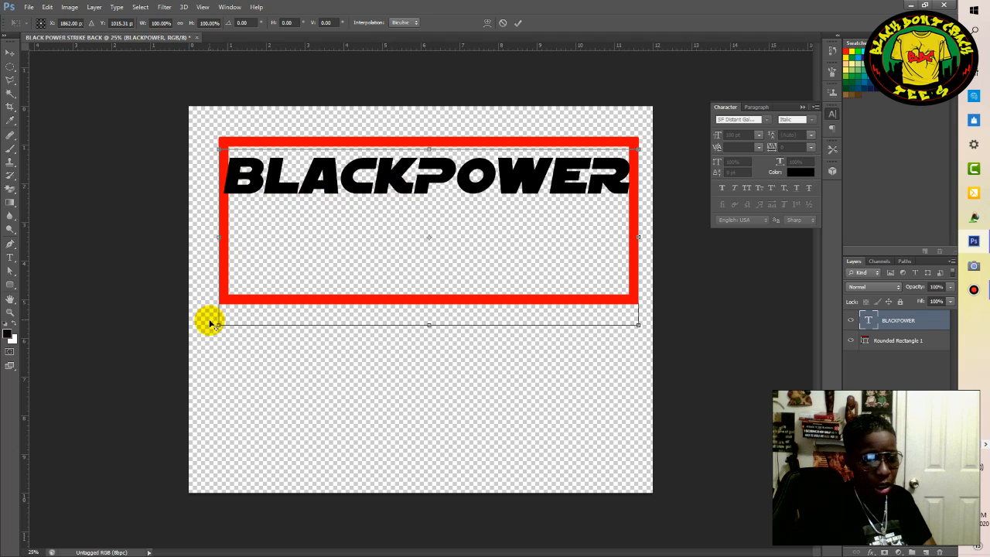
drag(223, 318, 242, 312)
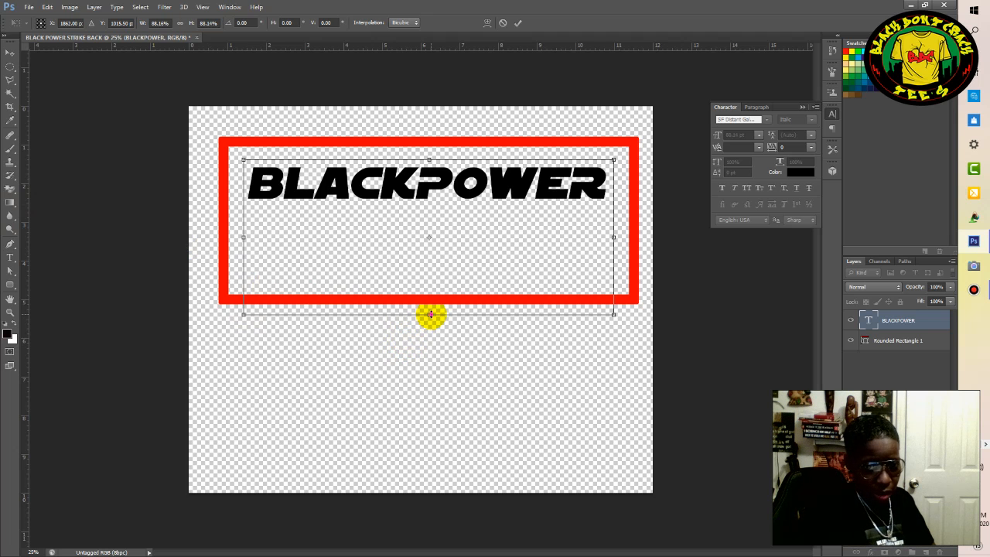
drag(432, 322, 428, 382)
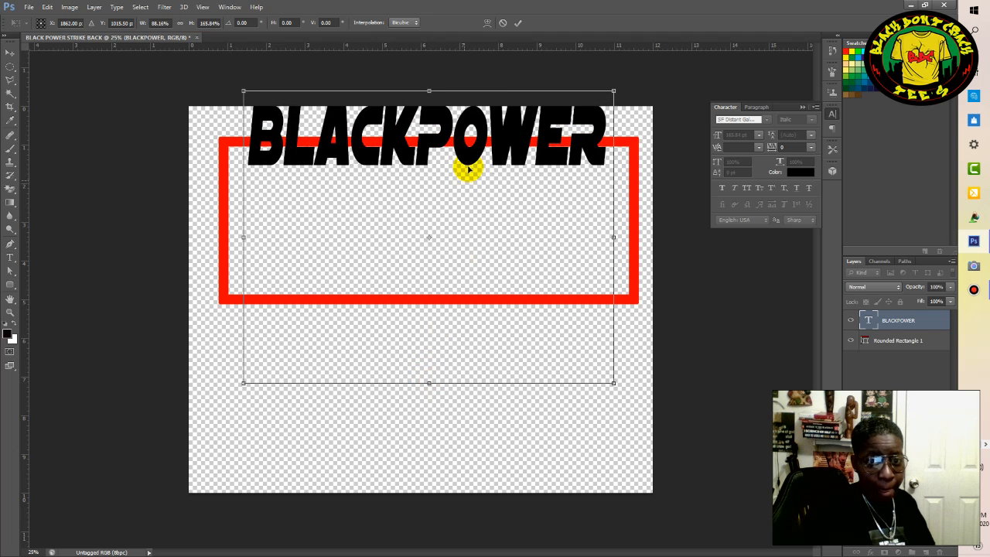
click(519, 25)
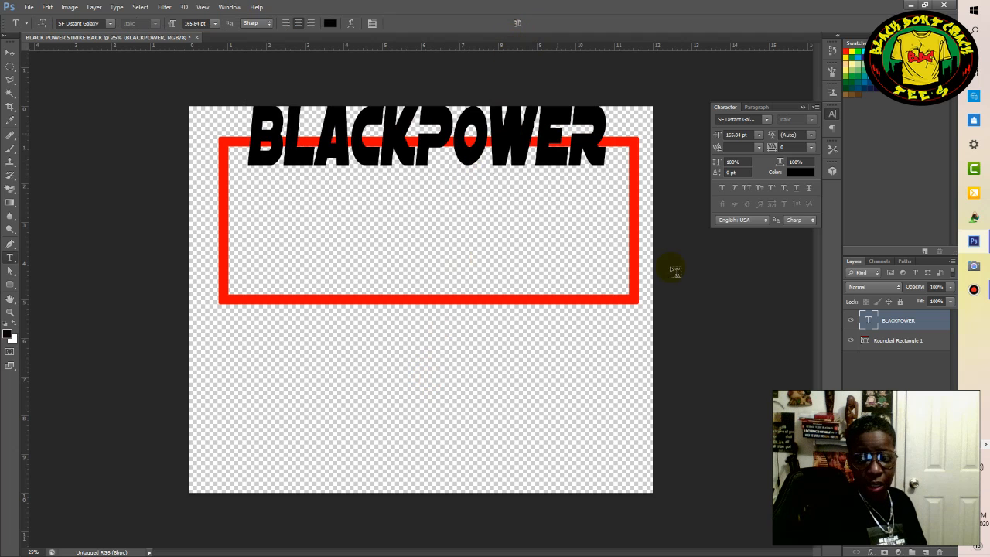
Move the BLACKPOWER text down about 1.25 in so it sits inside the red frame, and deselect its layer.
click(903, 332)
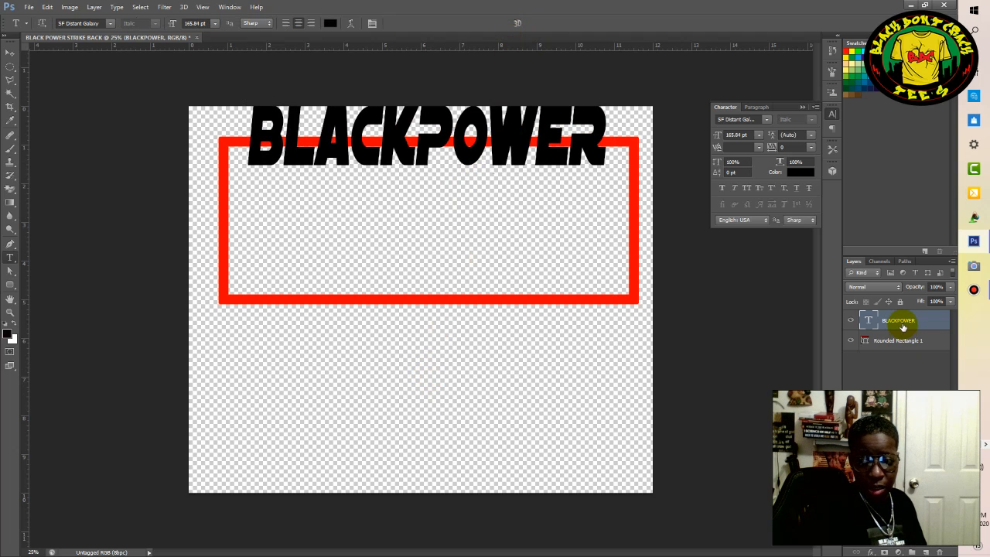
click(8, 54)
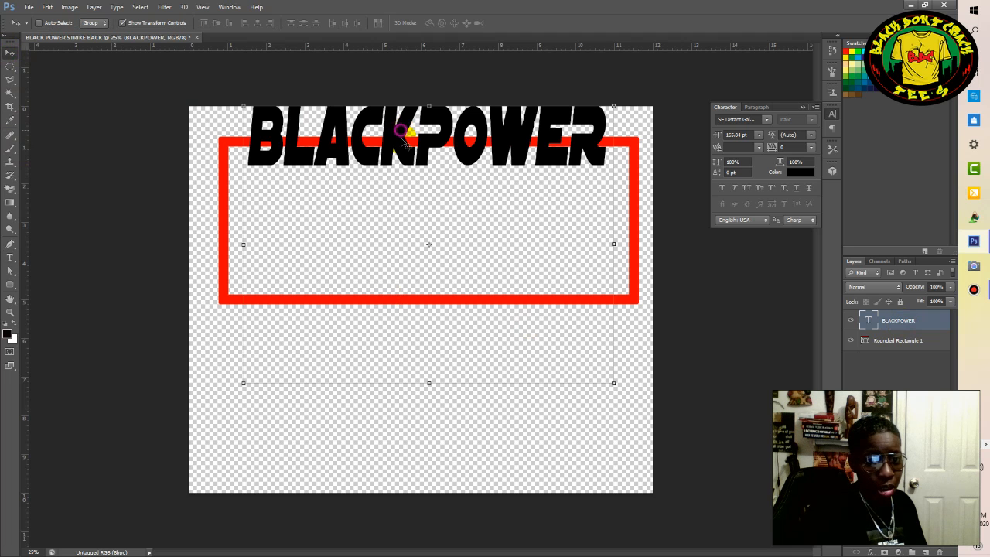
drag(400, 157, 403, 184)
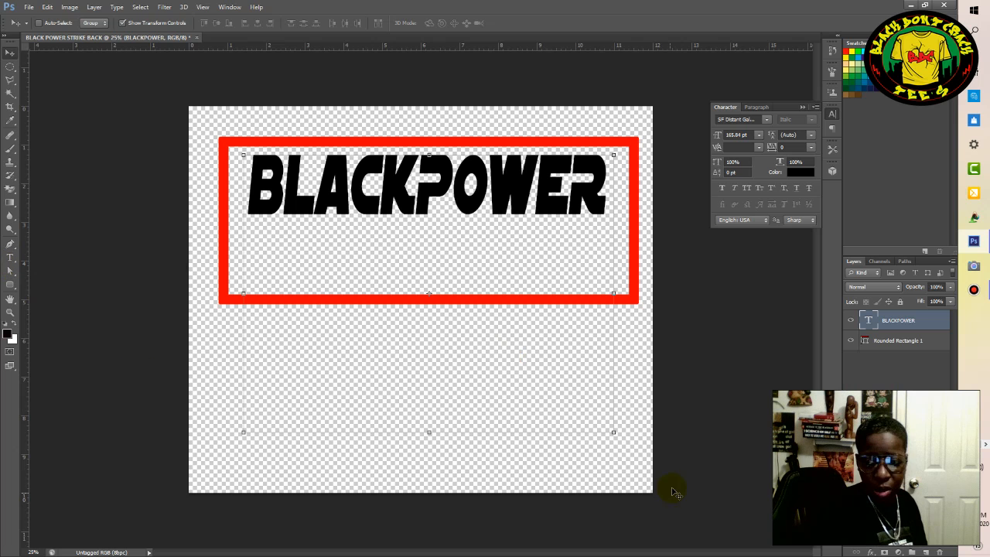
click(890, 472)
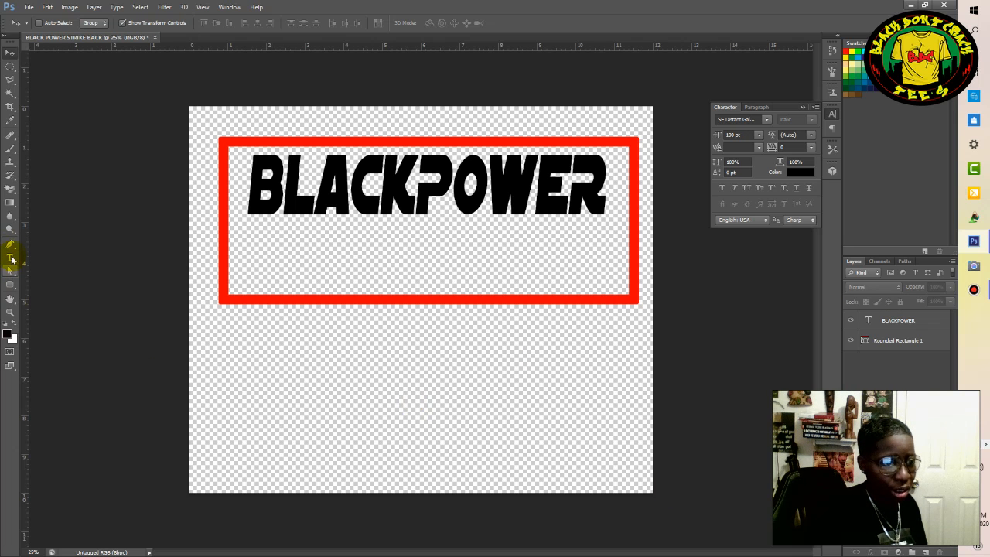
Set the Horizontal Type tool's font to Star Jedi and place a vertical guide along BLACKPOWER's left edge, at about 1.5 in.
click(11, 258)
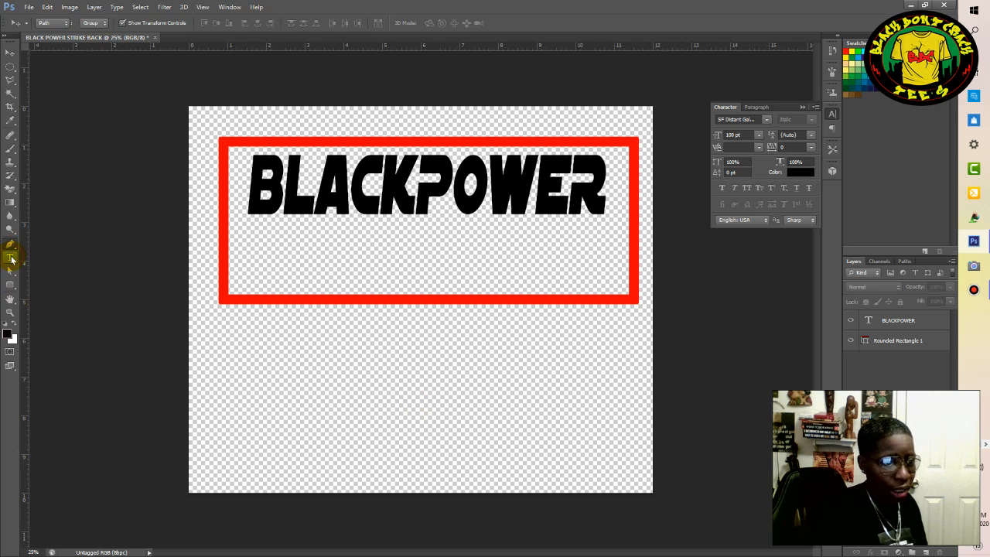
click(11, 258)
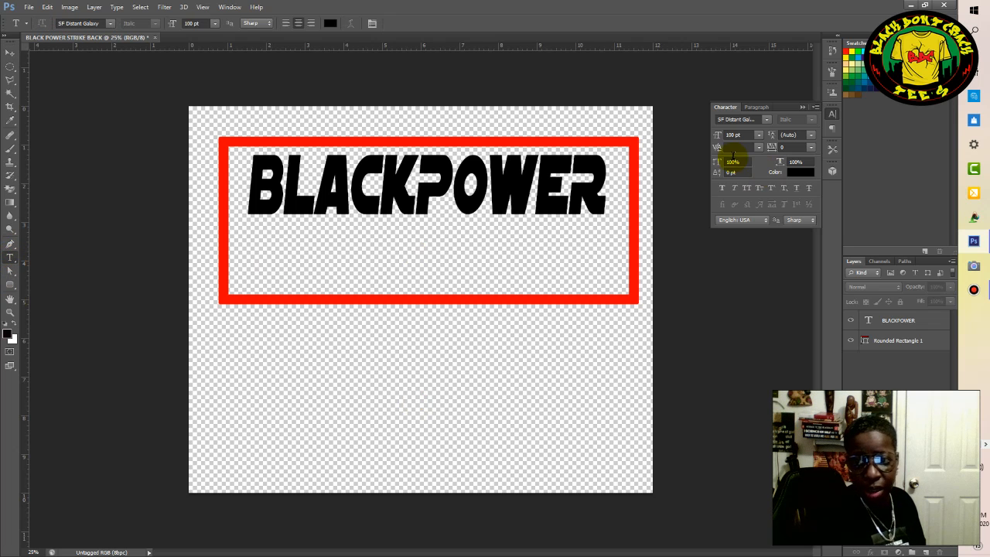
click(767, 120)
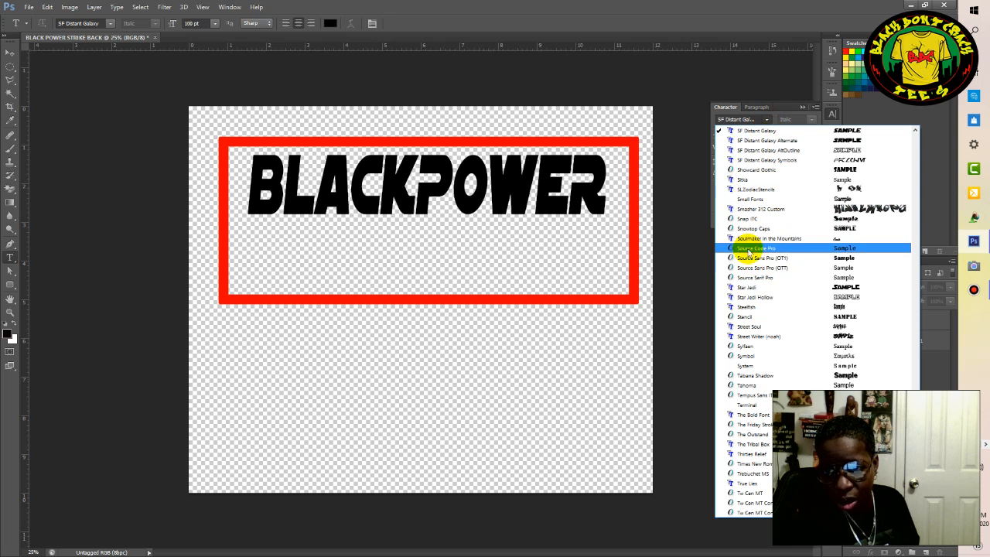
click(758, 289)
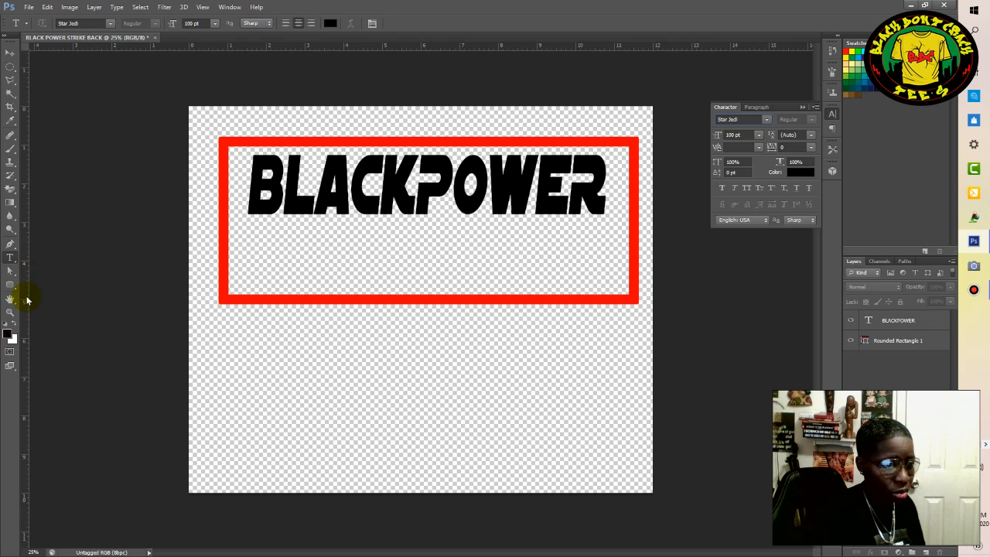
drag(34, 299, 249, 326)
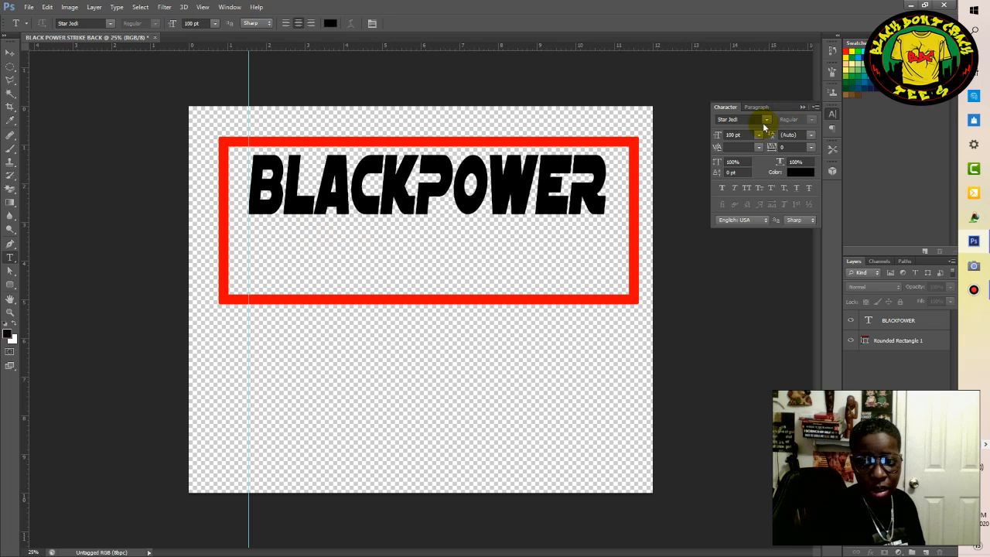
Add the text STRIKES BACK in 75 pt over the lower part of BLACKPOWER and commit it.
double_click(739, 134)
text(75pt)
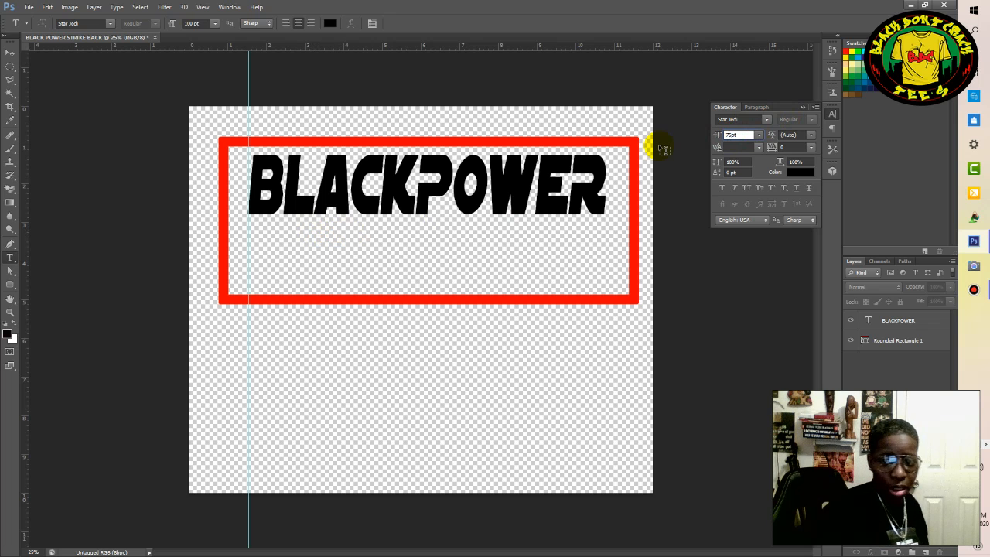
key(Return)
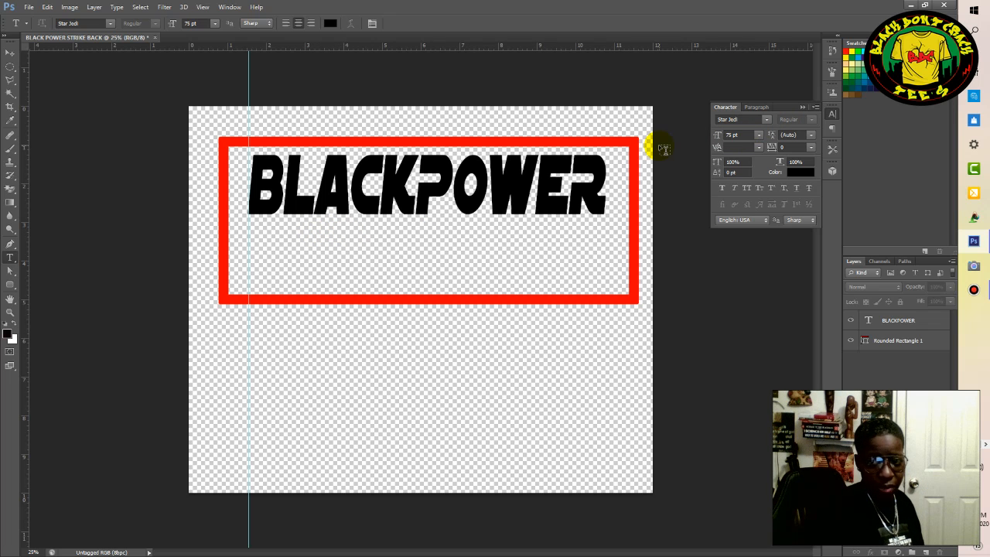
click(376, 232)
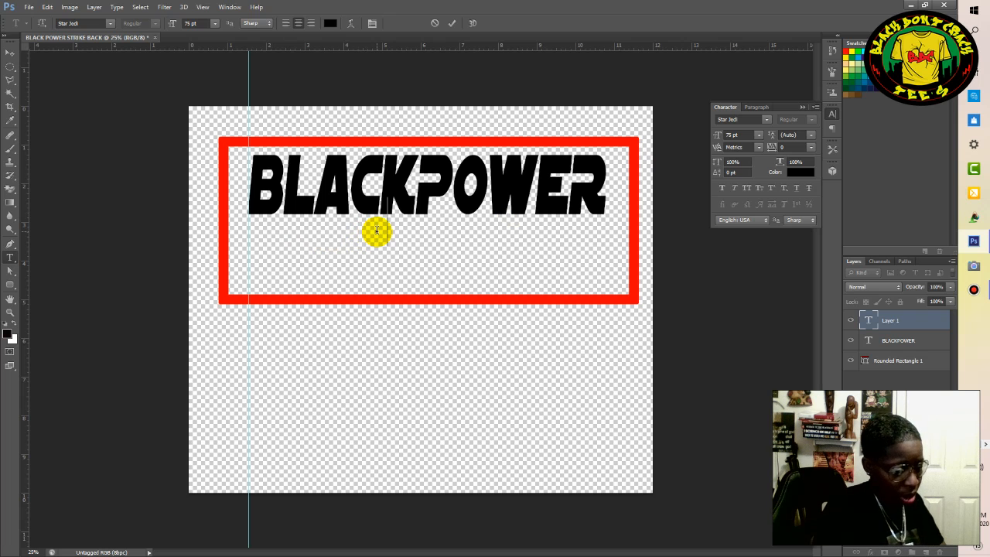
text(STRIKES)
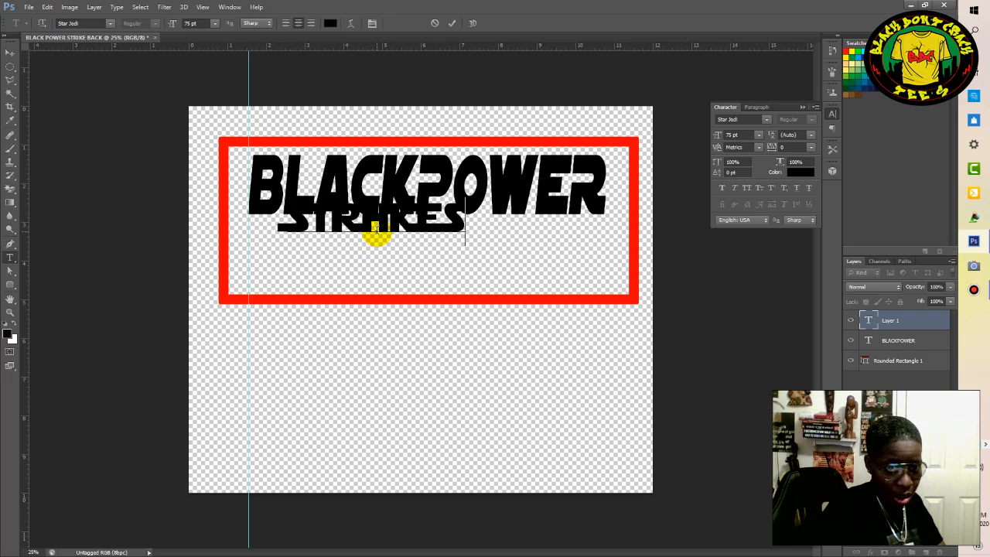
text( BAC)
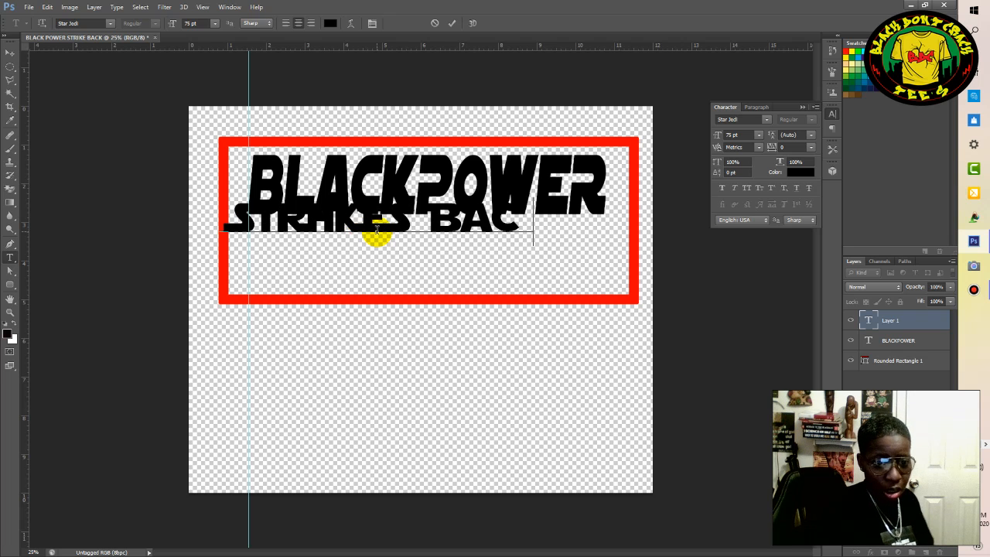
text(K)
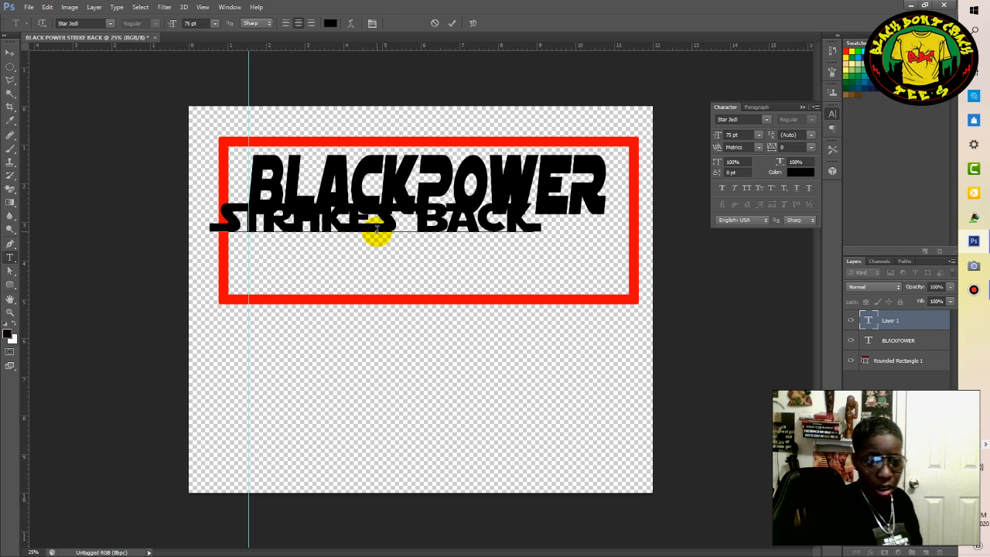
click(451, 24)
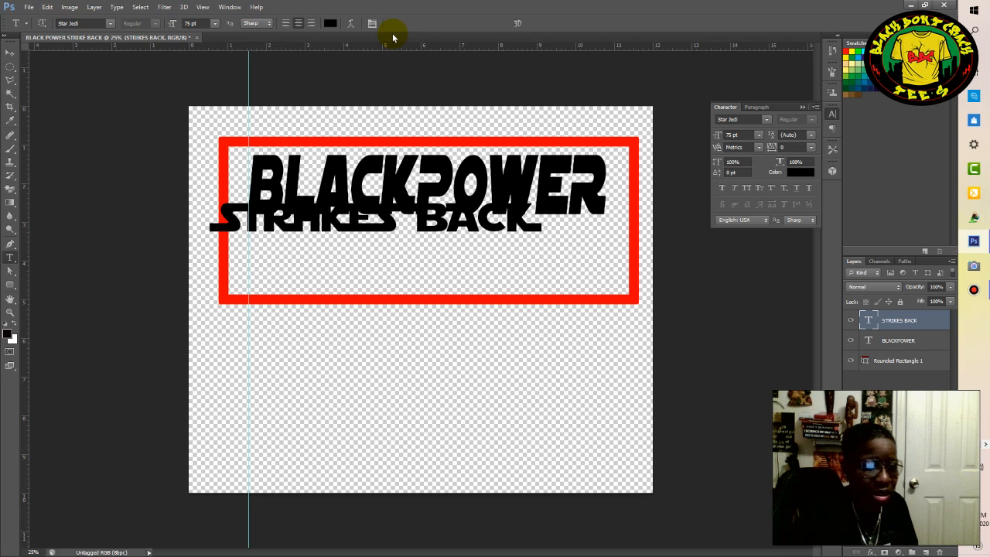
Move the STRIKES BACK text about 1 in right and 0.5 in down, beneath BLACKPOWER and against the vertical guide.
click(908, 324)
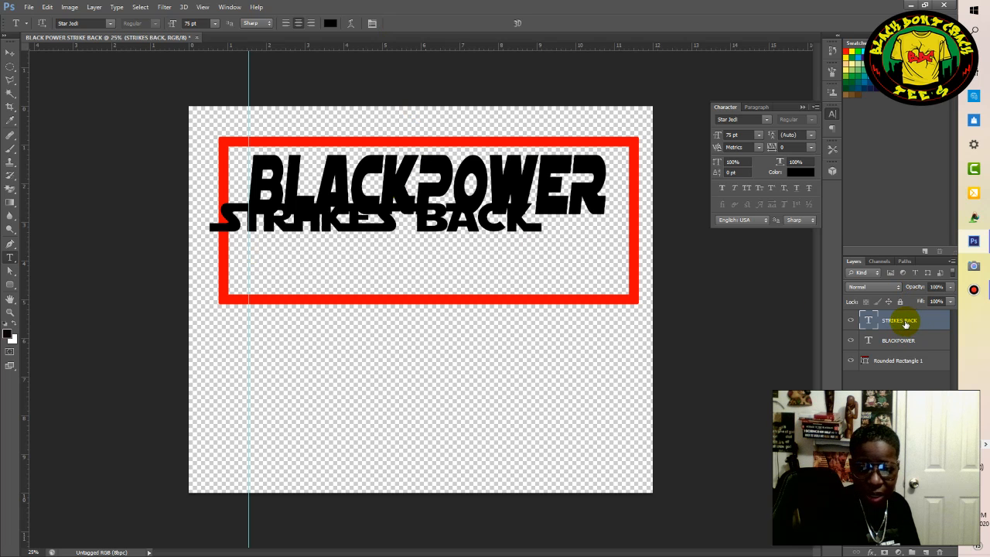
click(9, 55)
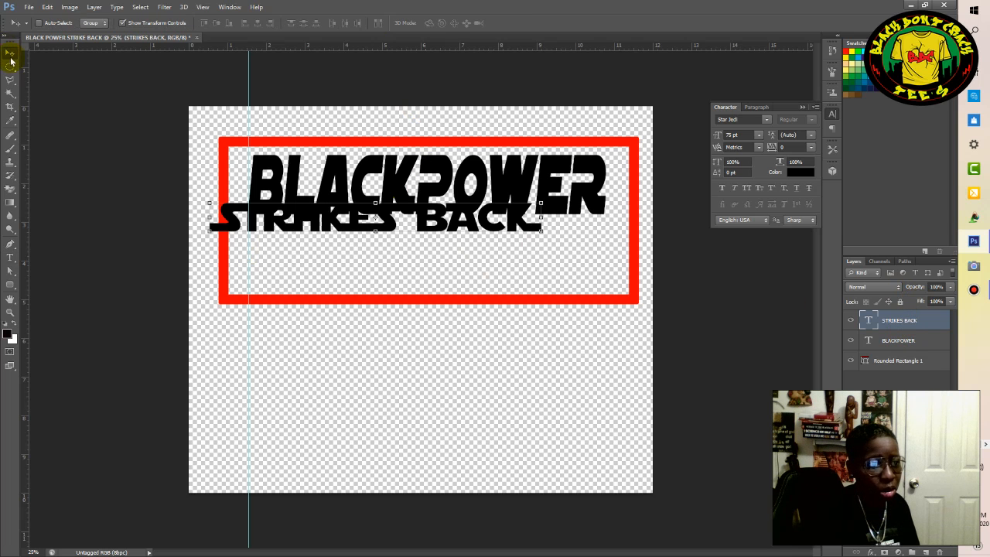
drag(328, 223, 360, 242)
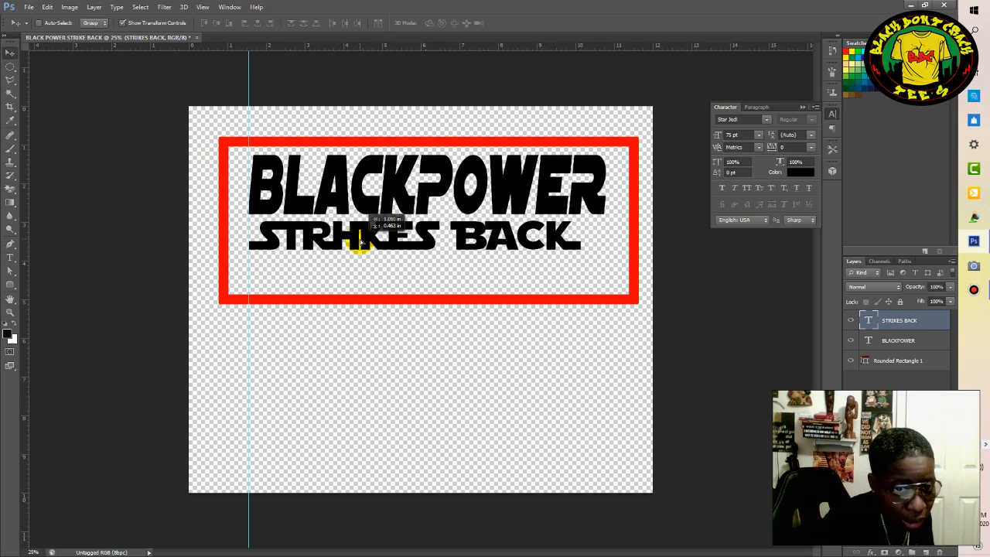
drag(360, 242, 357, 244)
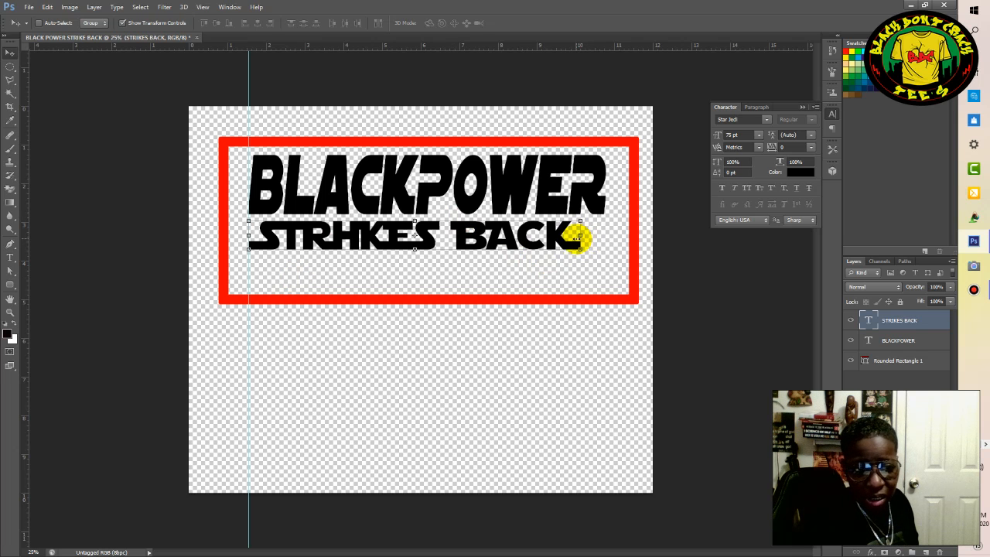
Change the font of the whole STRIKES BACK text to SF Distant Galaxy and commit the edit.
click(9, 258)
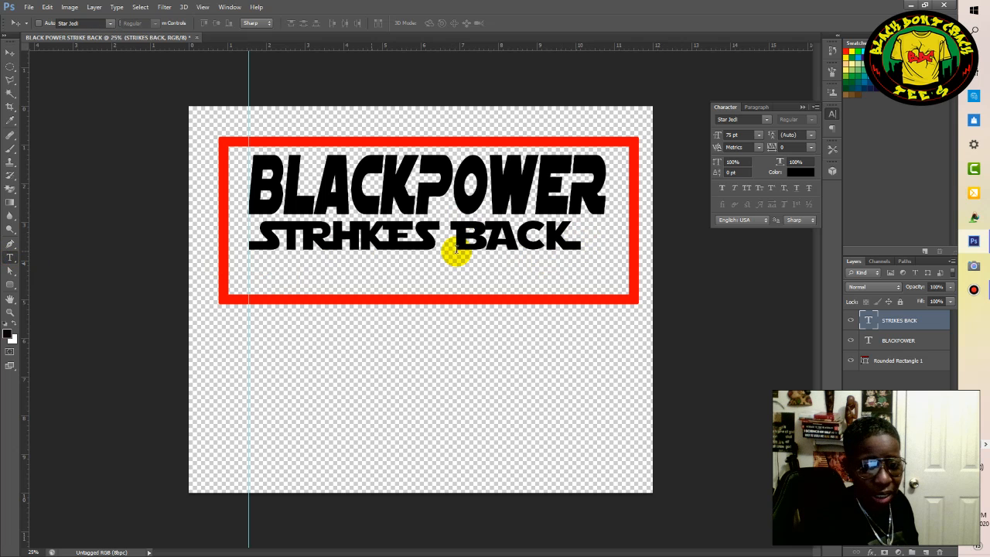
click(579, 235)
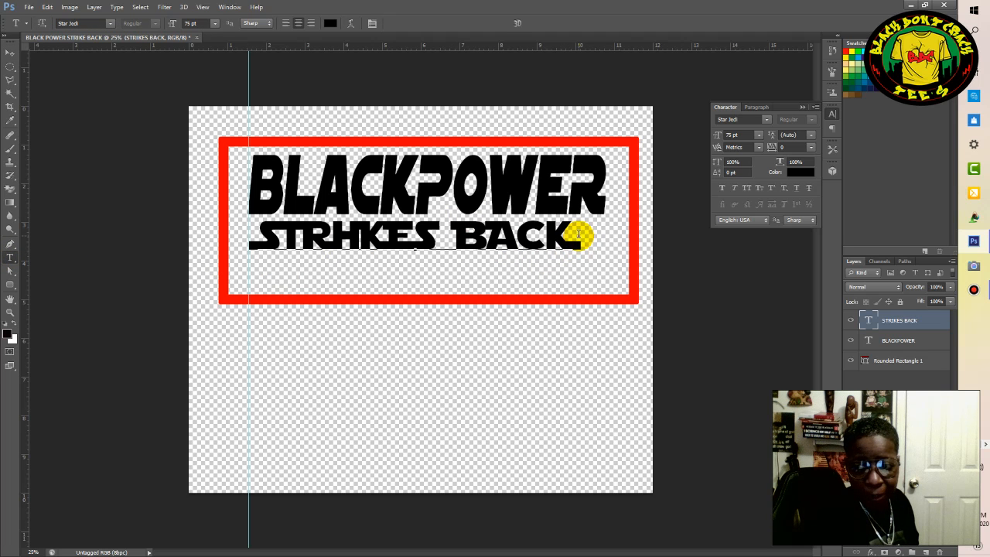
key(ctrl)
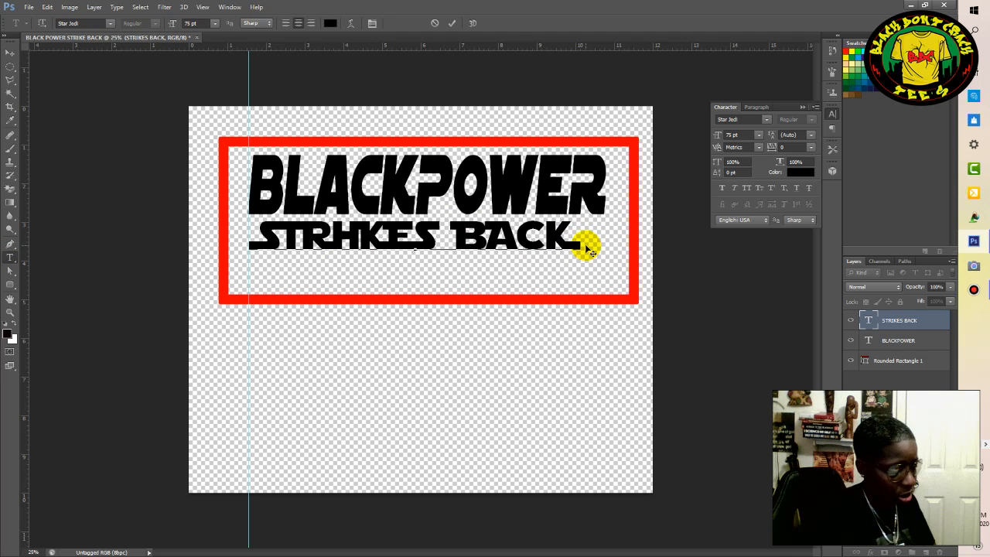
key(ctrl+a)
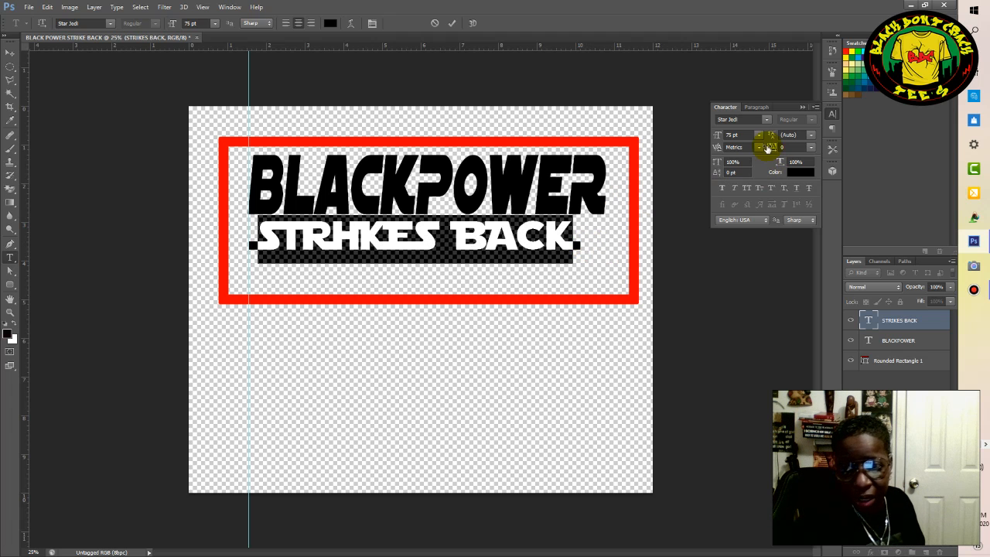
click(766, 123)
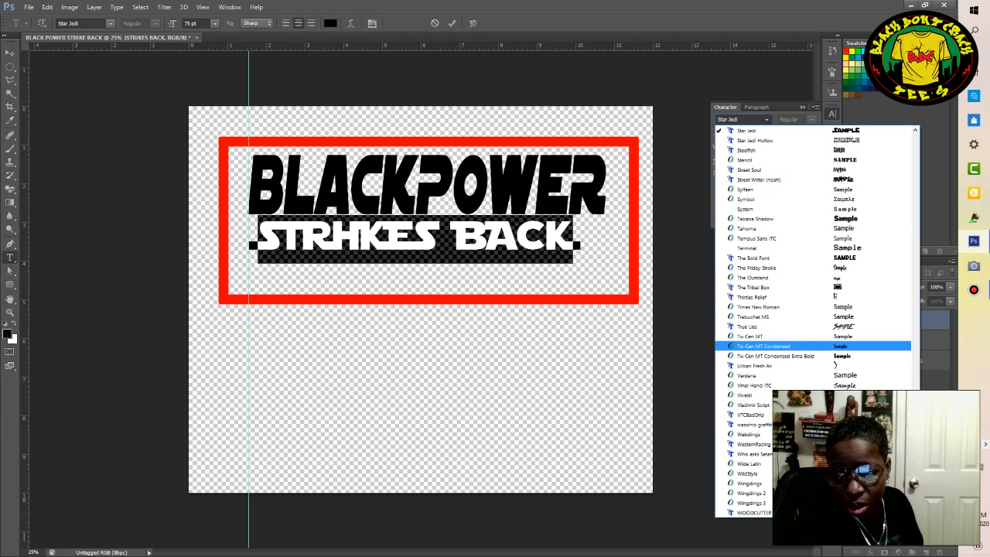
scroll(744, 495, up, 9)
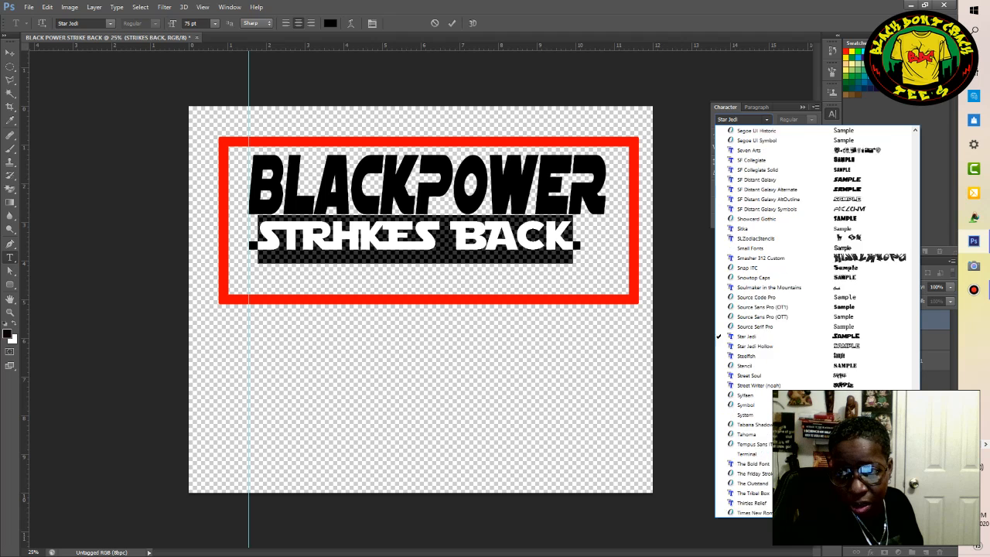
scroll(904, 385, up, 9)
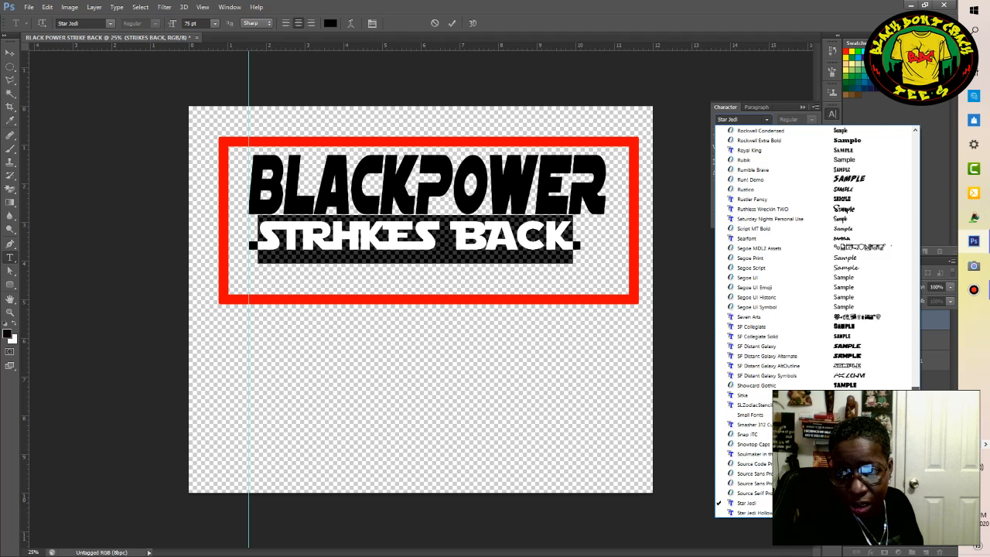
scroll(904, 385, up, 8)
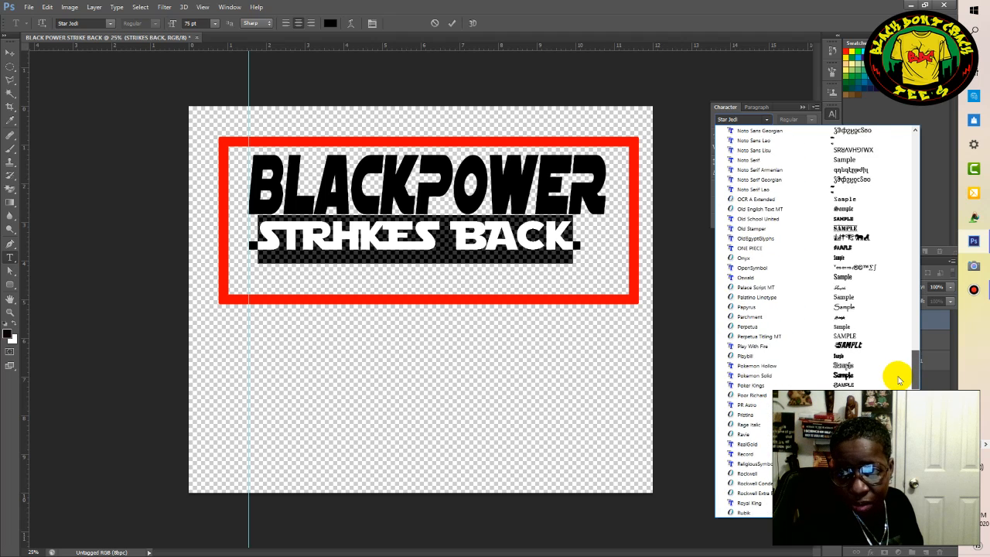
scroll(898, 376, down, 10)
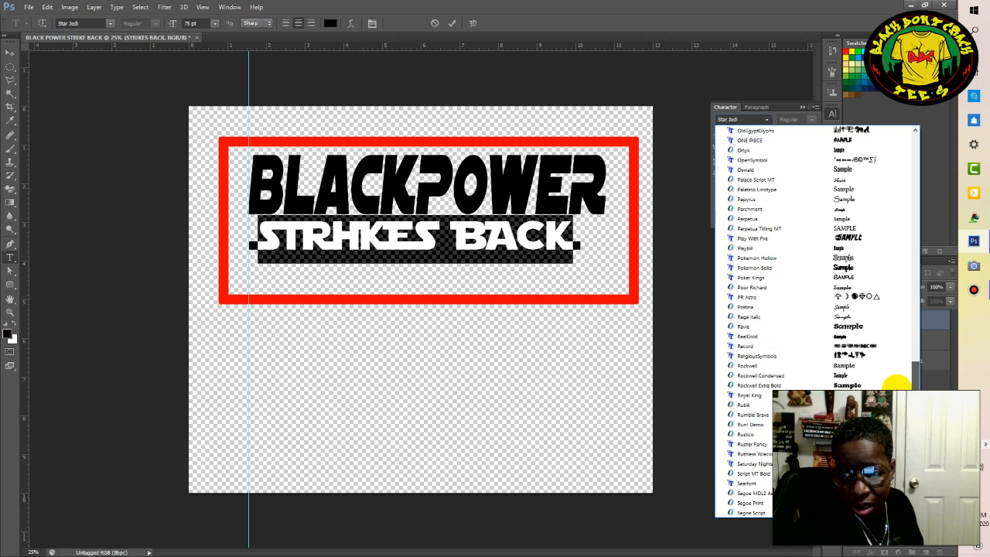
scroll(820, 371, down, 1)
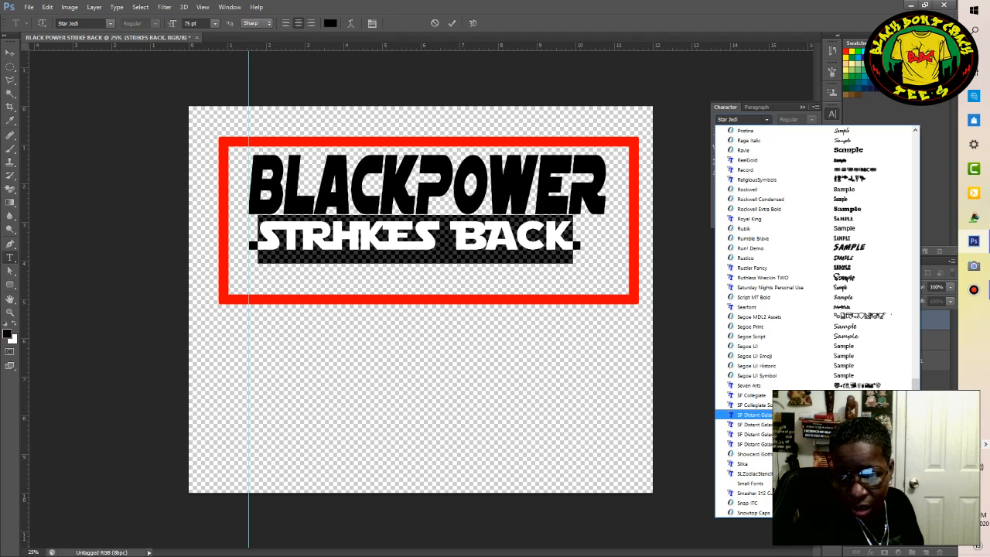
click(755, 415)
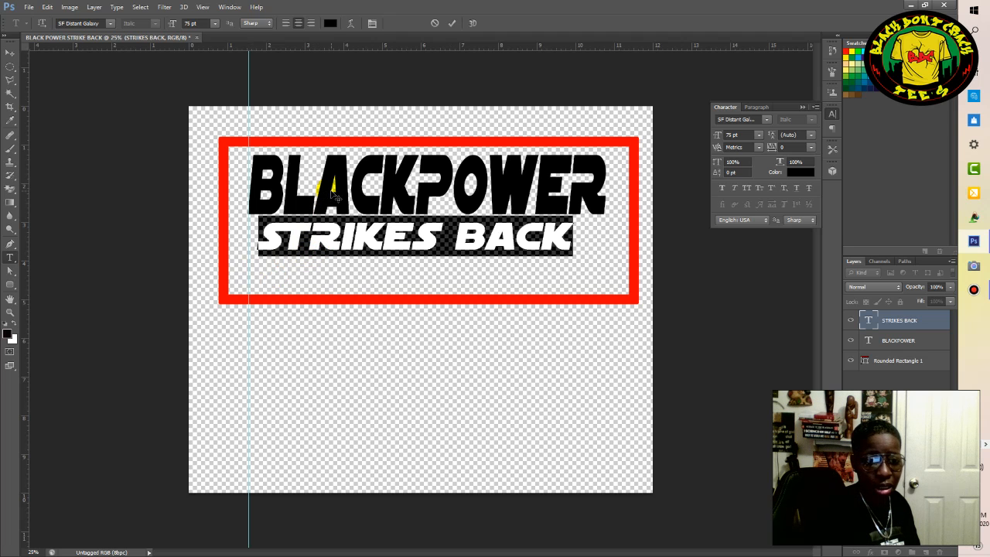
click(452, 24)
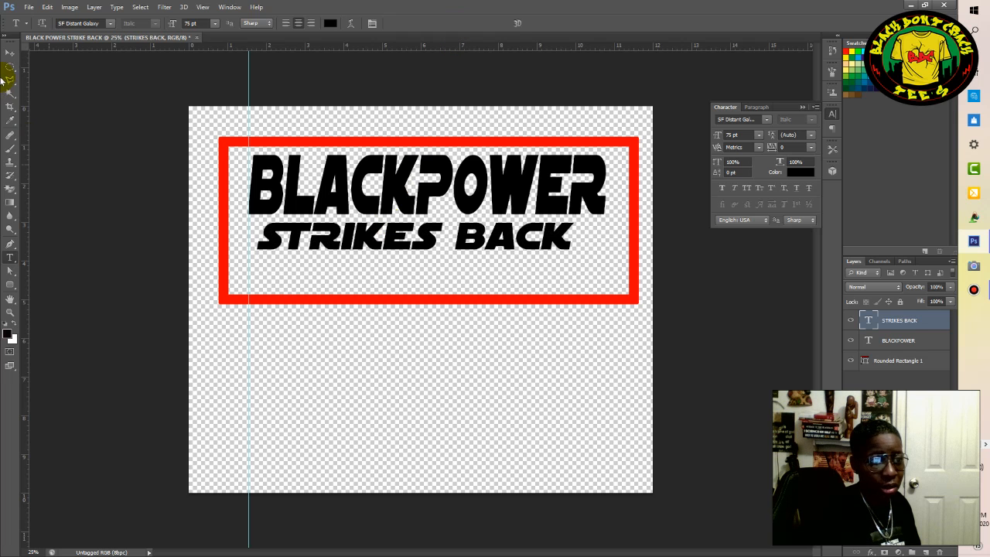
Move STRIKES BACK against the vertical guide, then scale it proportionally from its centre to about 114%.
click(10, 52)
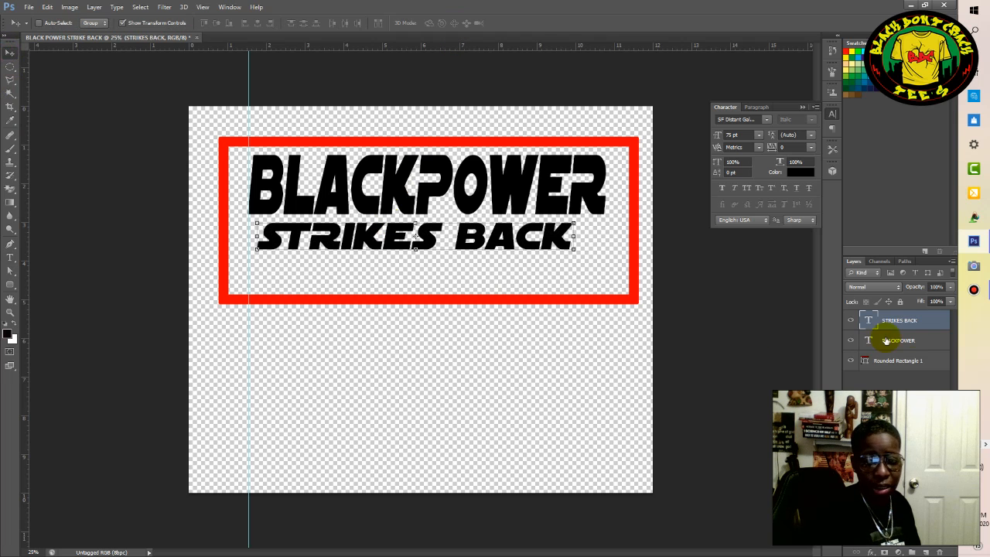
drag(413, 245, 402, 245)
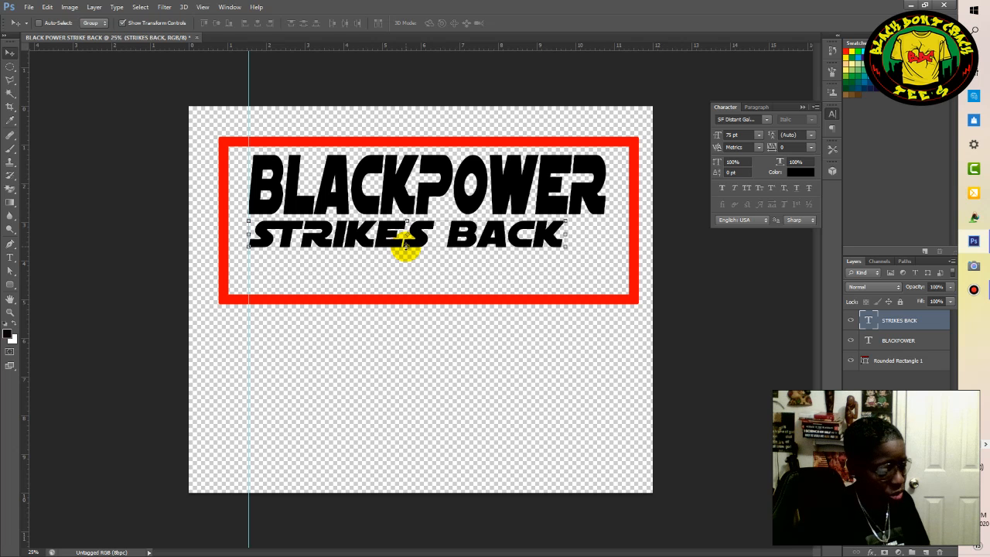
key(ctrl+t)
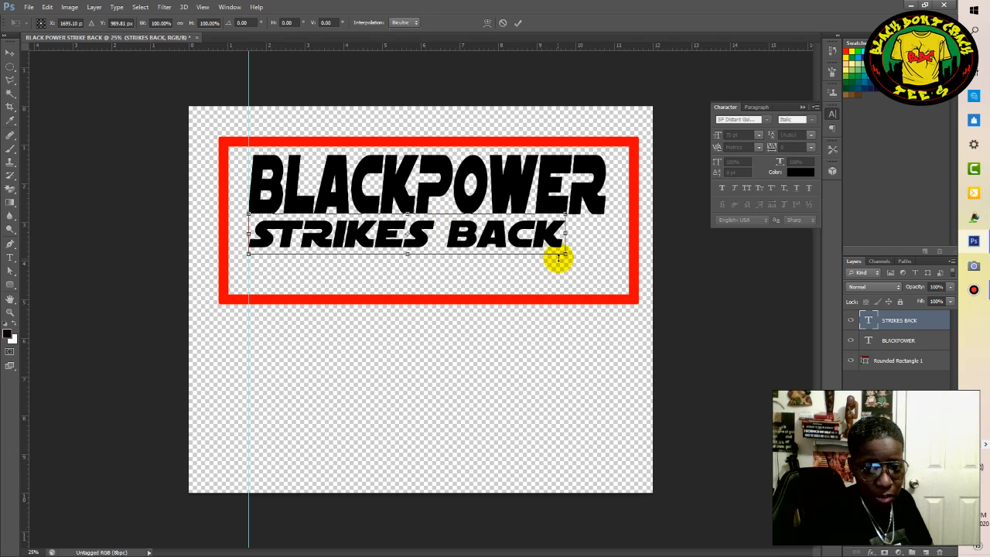
drag(564, 256, 586, 261)
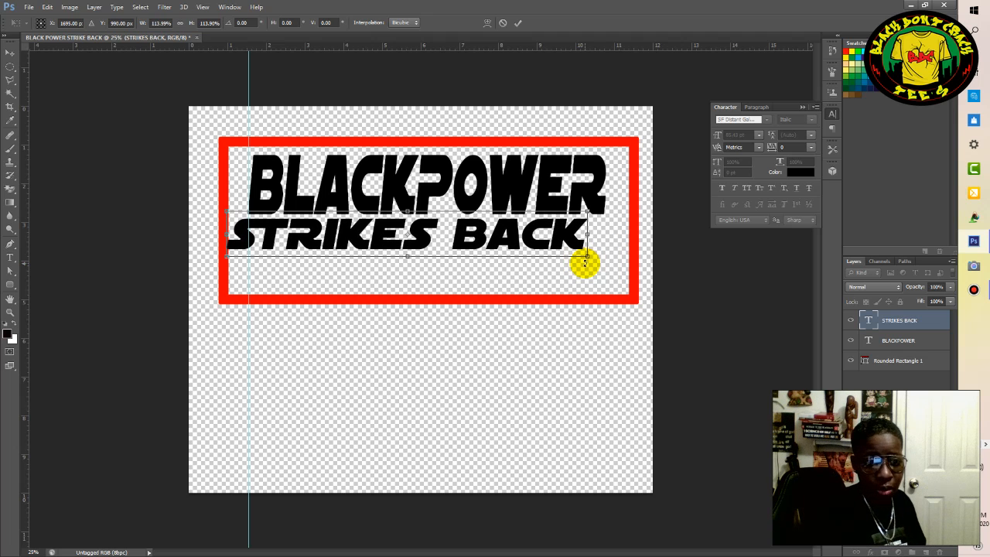
click(520, 23)
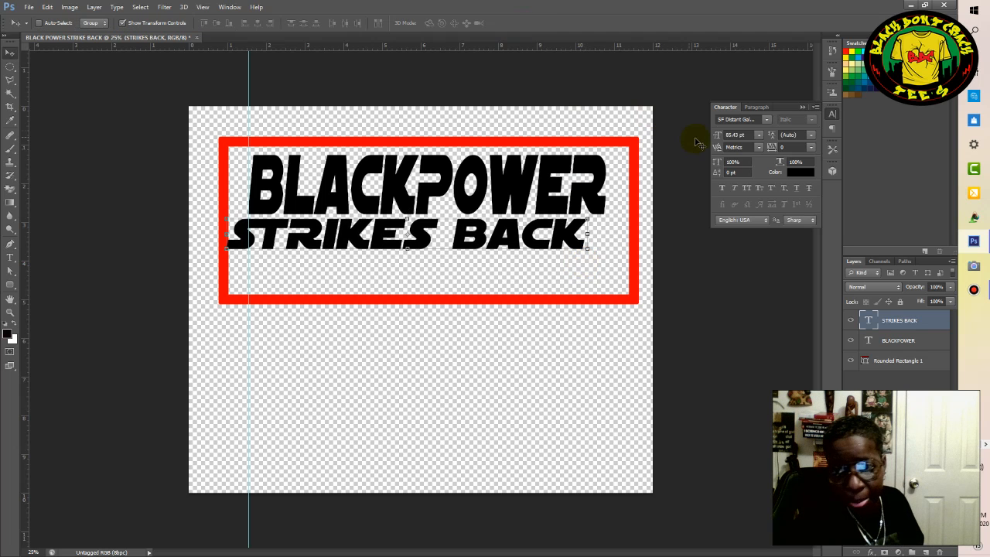
Set the font size of the whole STRIKES BACK text to 55 pt.
click(736, 135)
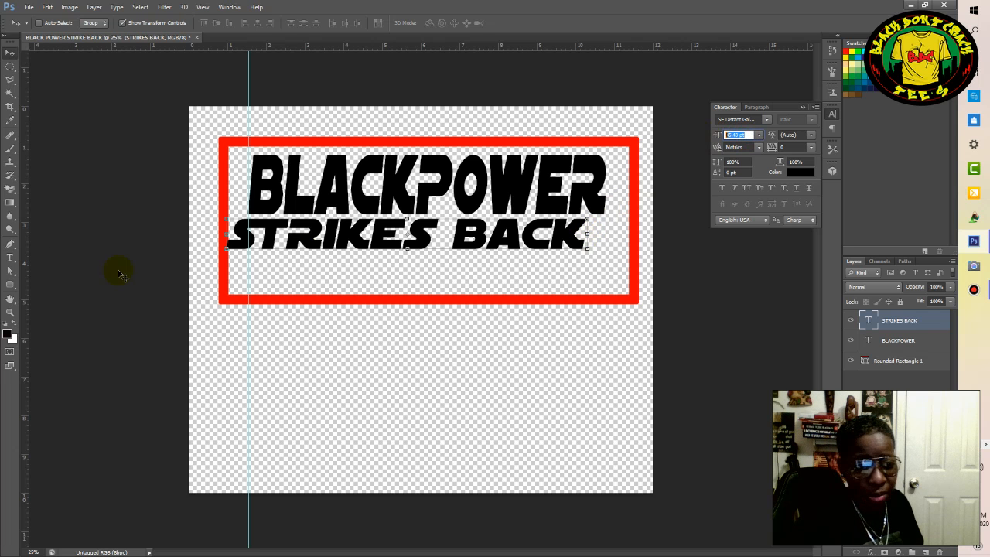
click(11, 257)
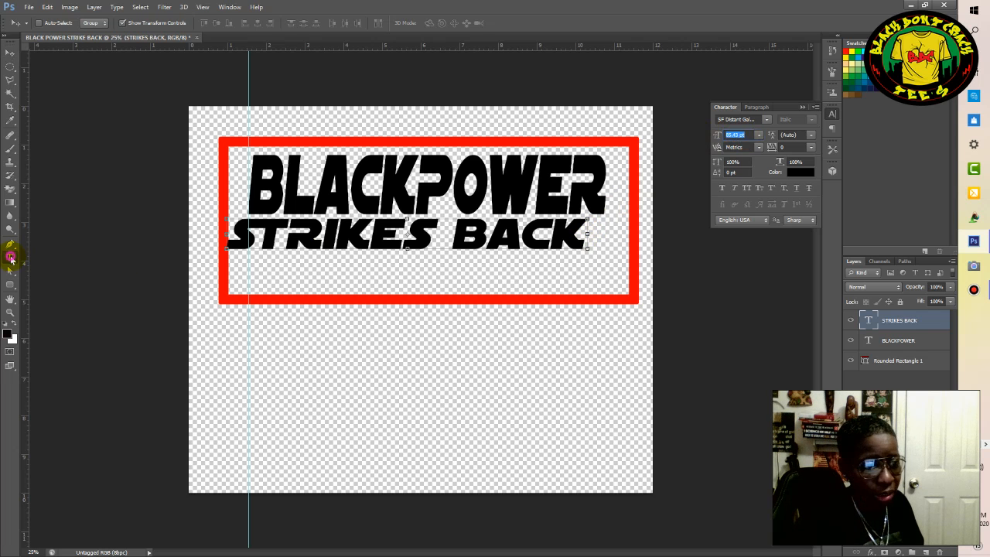
click(586, 233)
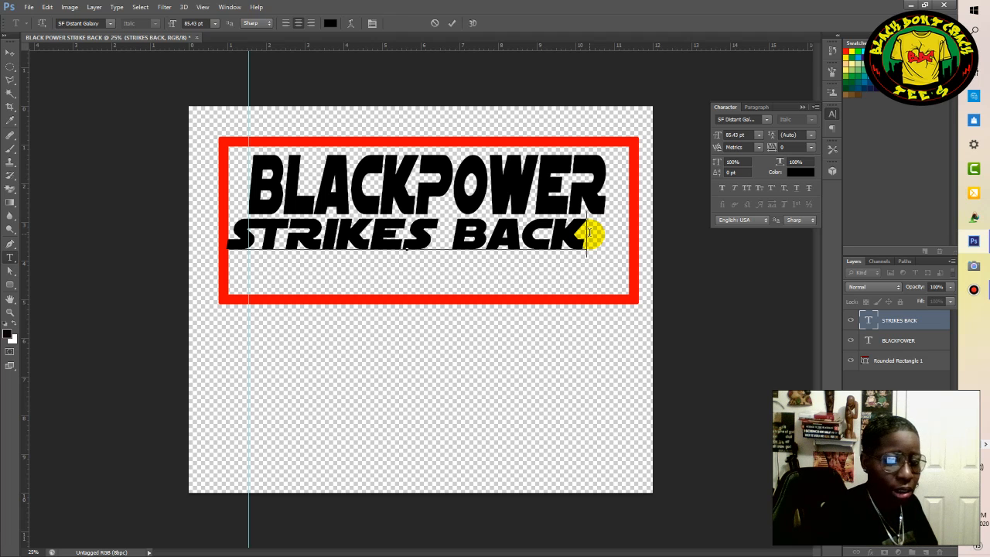
key(ctrl)
key(ctrl+a)
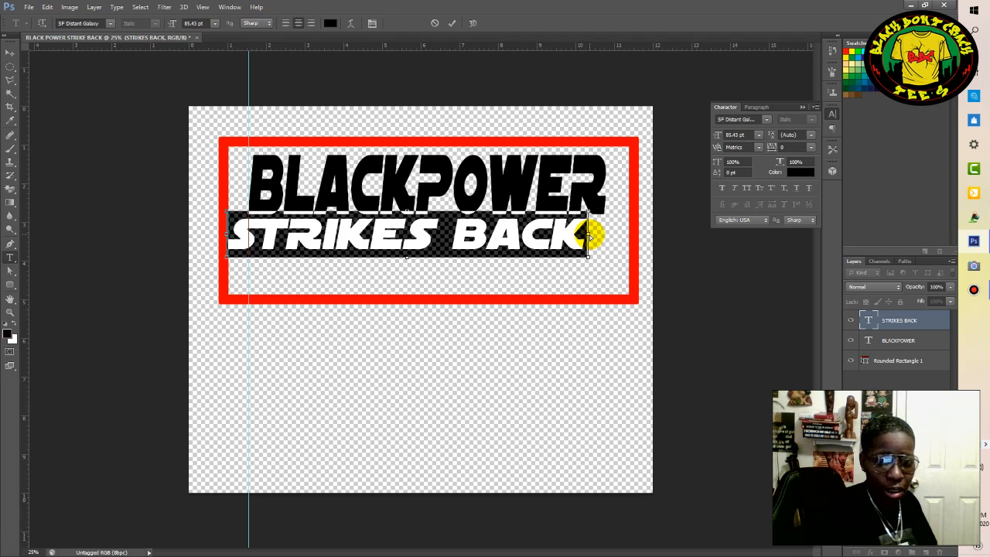
double_click(735, 135)
key(BackSpace)
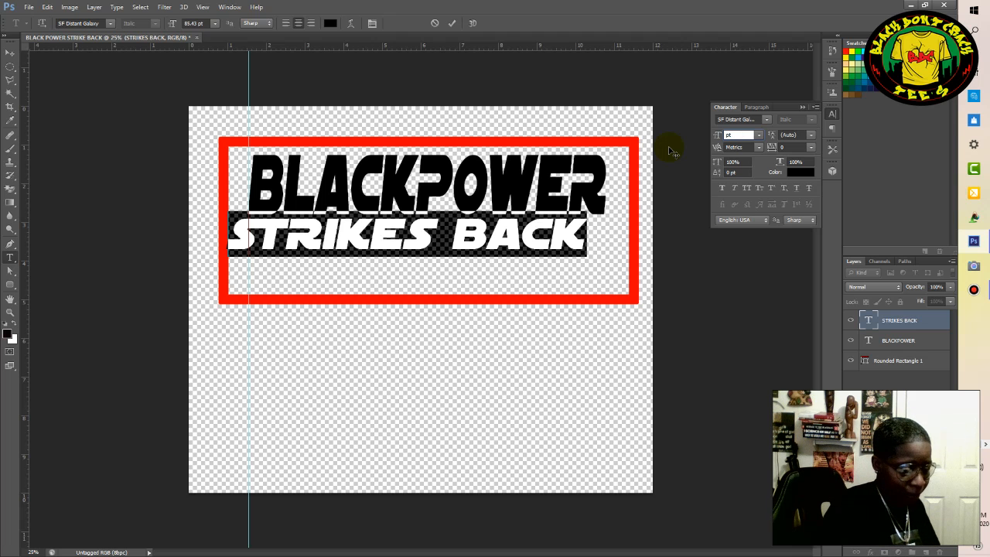
text(55)
key(Return)
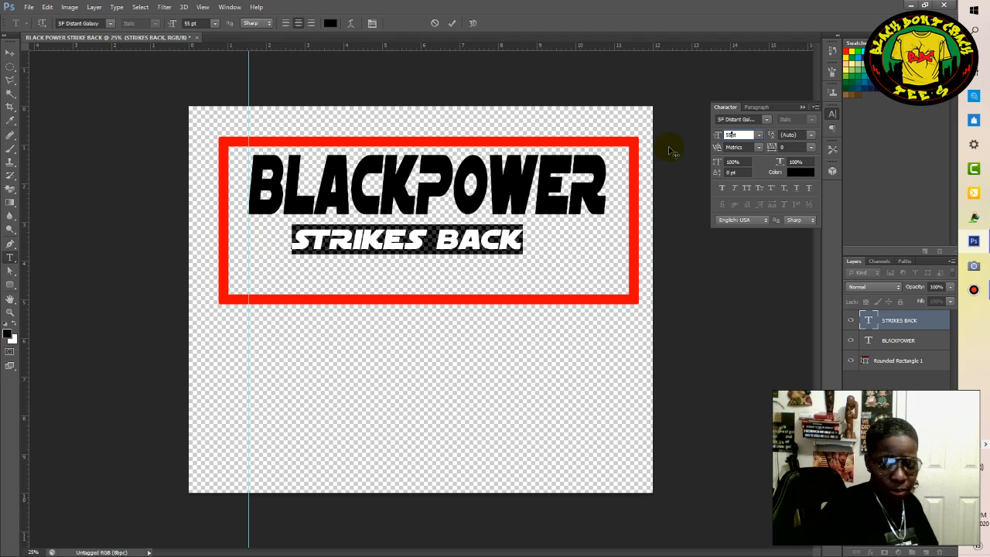
Set the selected STRIKES BACK text to 65 pt and commit the edit.
key(BackSpace)
key(BackSpace)
text(65)
key(Return)
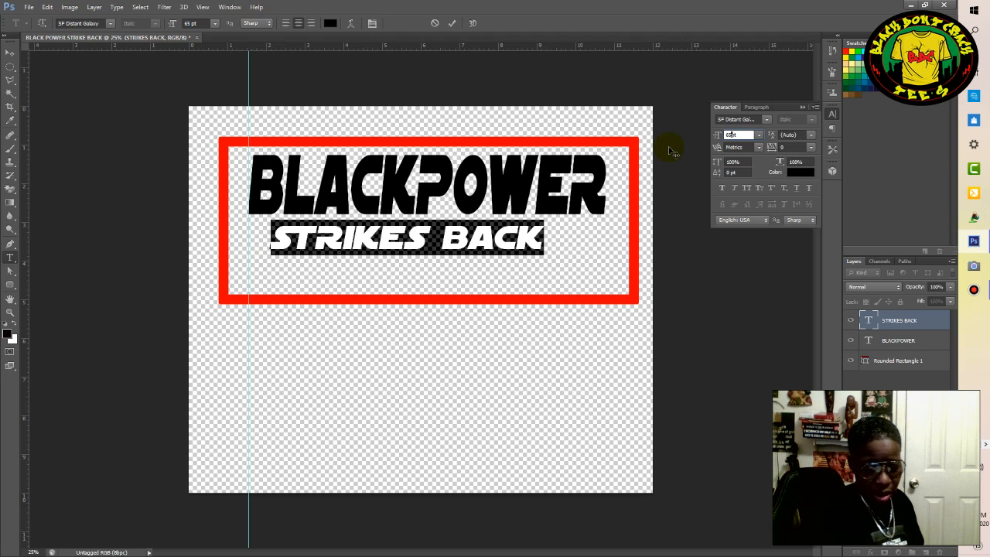
key(Return)
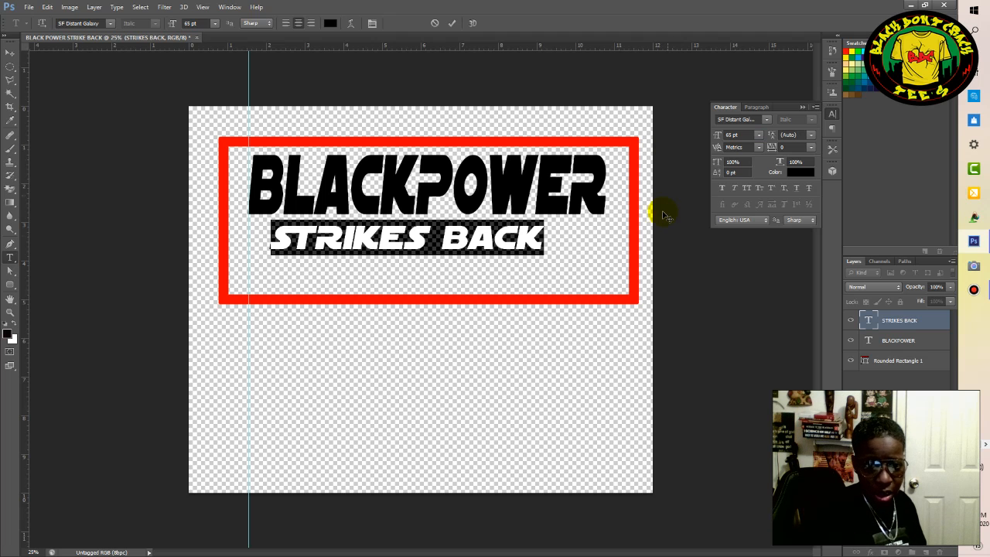
click(454, 24)
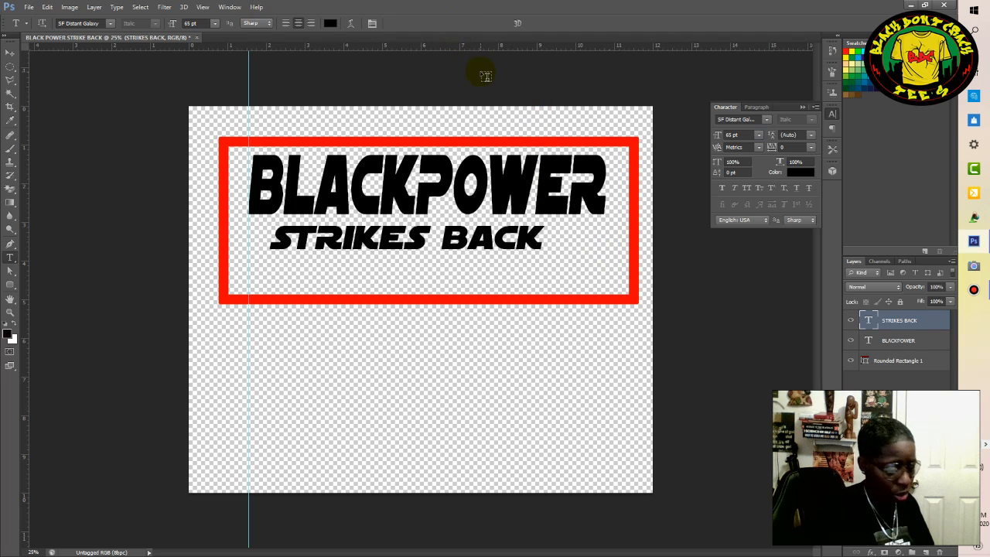
Scale STRIKES BACK to about 131% to match BLACKPOWER's width and move it about 0.6 in right against the vertical guide.
key(ctrl+t)
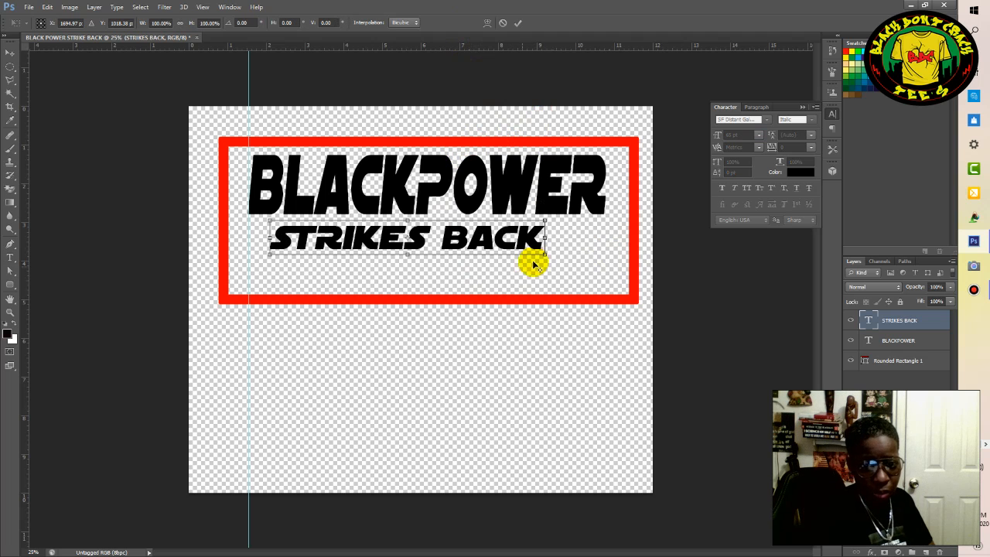
drag(545, 255, 590, 249)
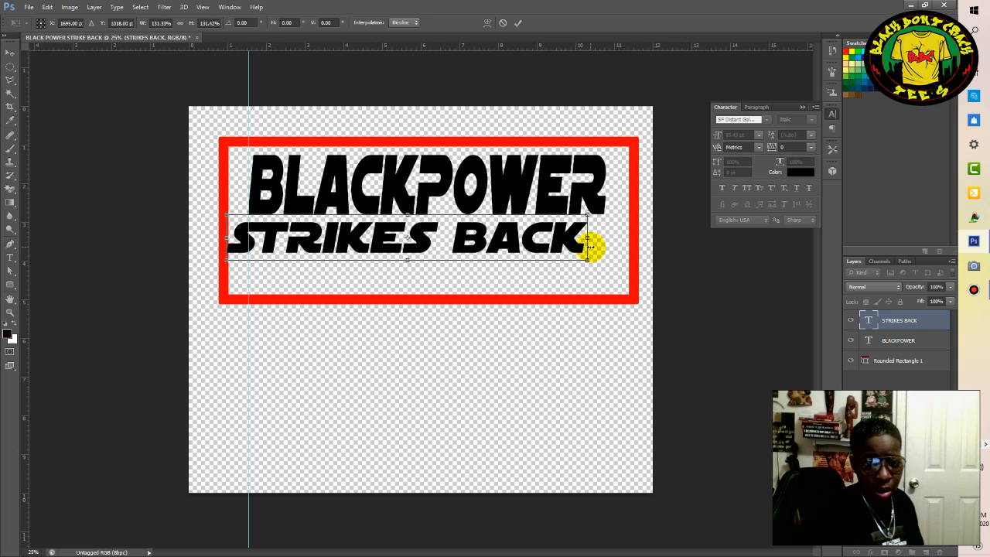
click(519, 25)
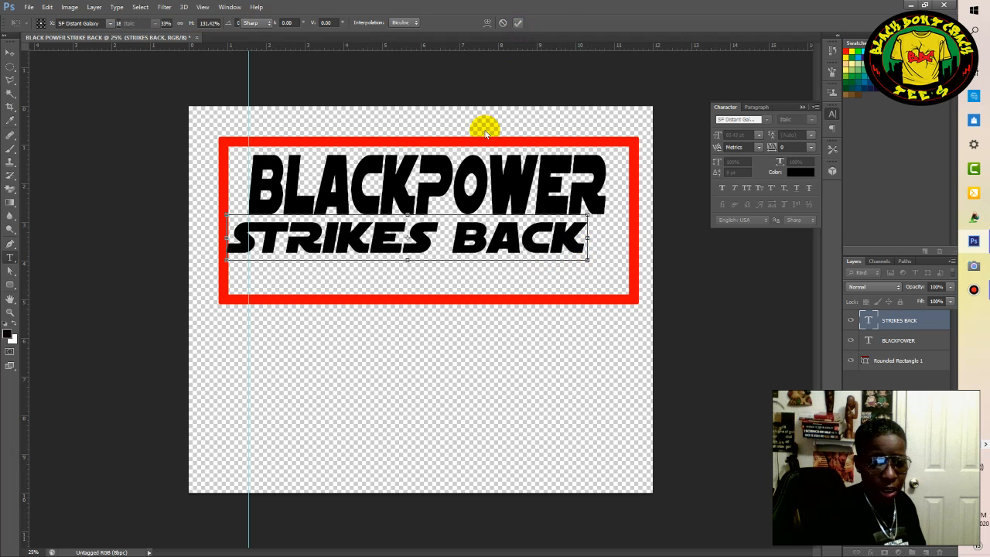
click(4, 52)
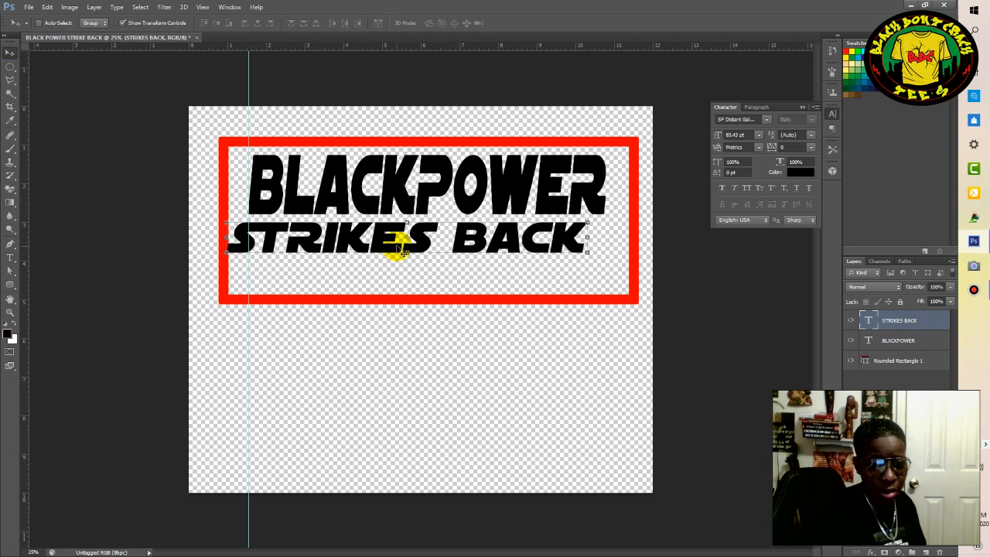
drag(403, 250, 420, 247)
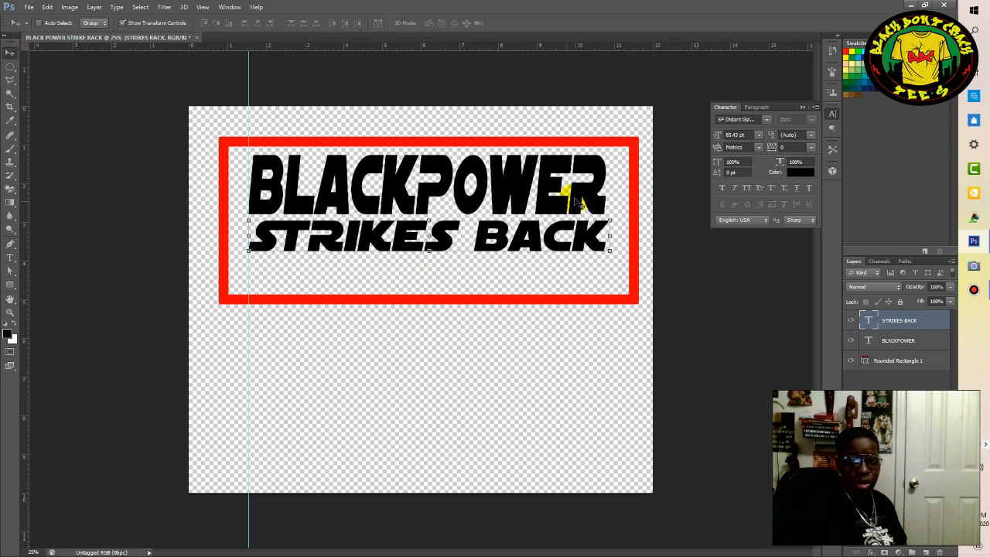
Change the font of the whole BLACKPOWER text to Star Jedi.
click(916, 342)
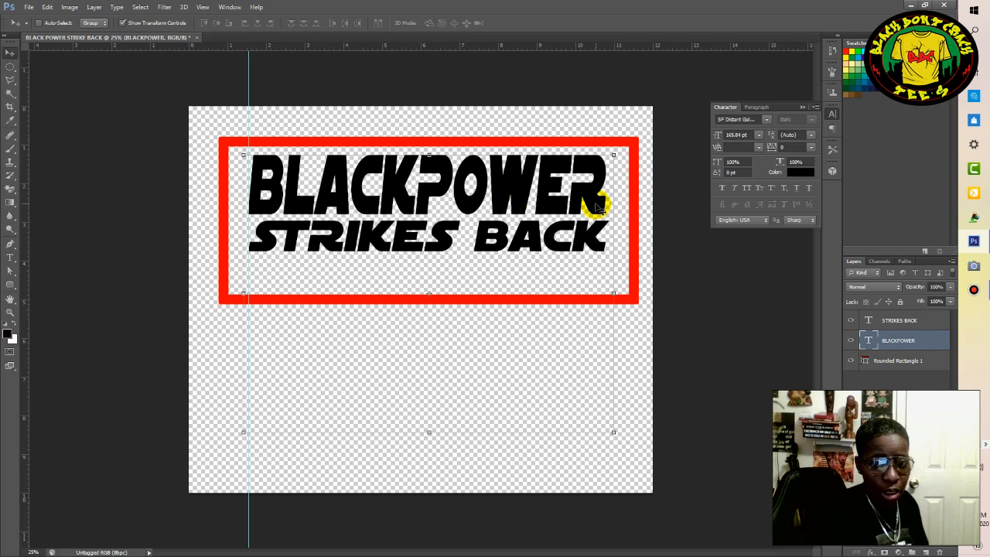
click(10, 257)
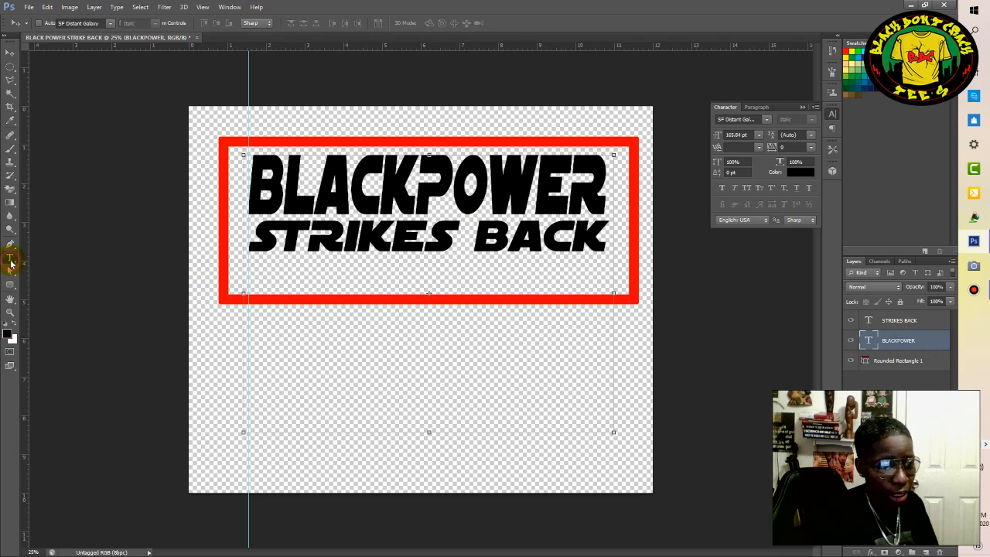
click(608, 182)
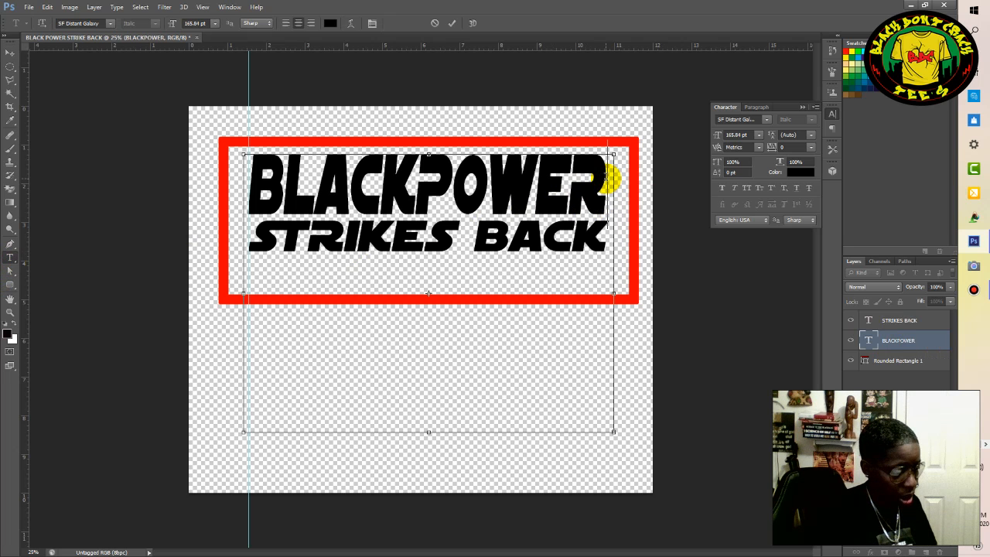
key(ctrl+a)
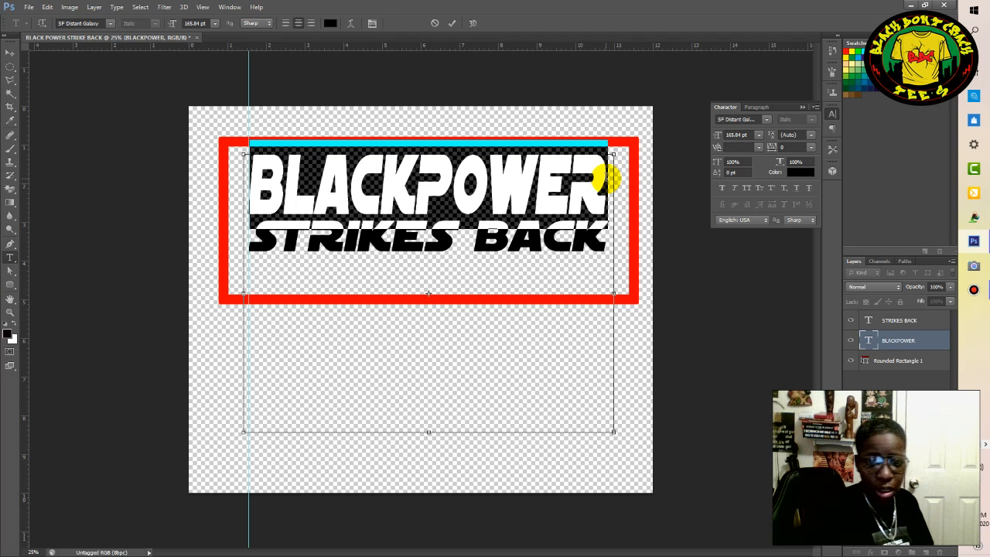
click(764, 120)
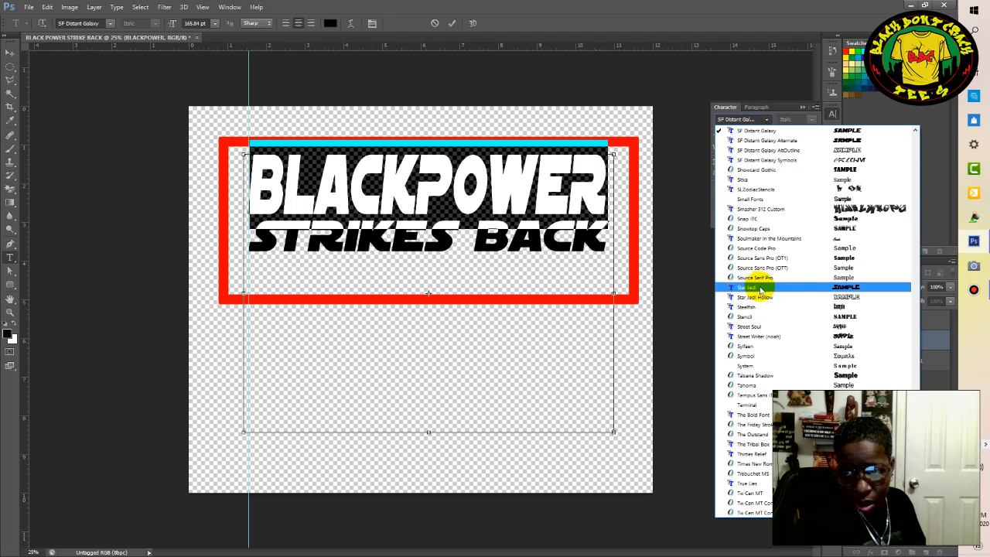
click(831, 287)
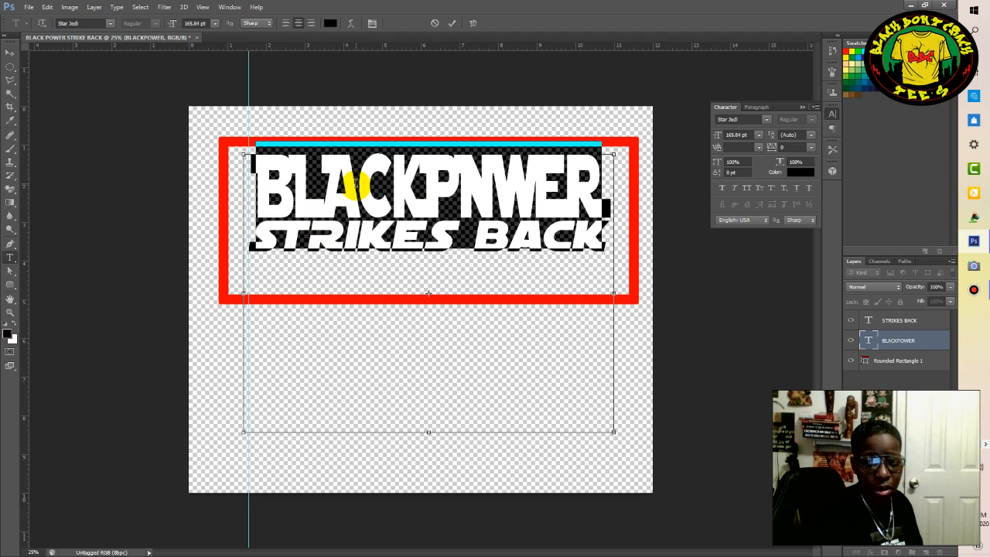
Return the selected BLACKPOWER text to the SF Distant Galaxy font.
click(767, 121)
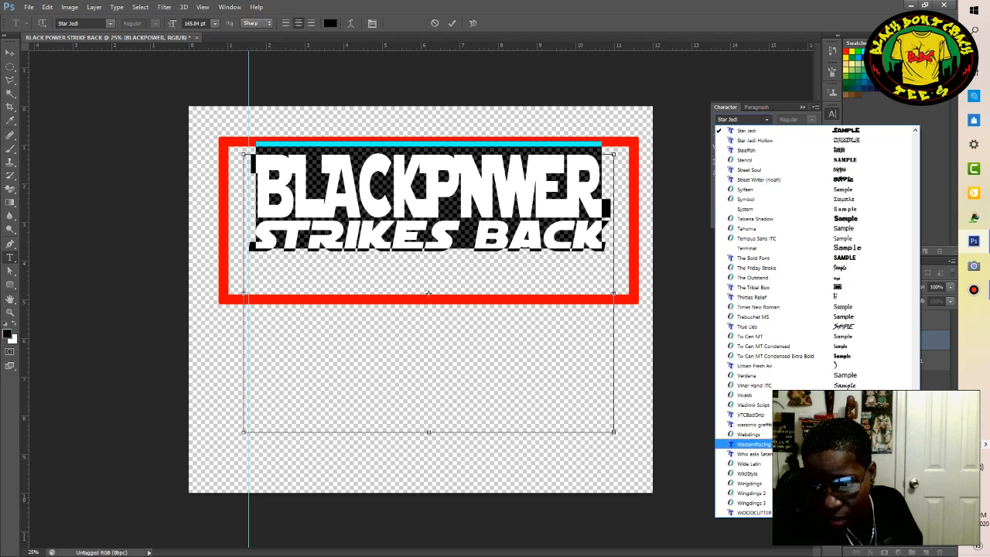
scroll(812, 321, down, 3)
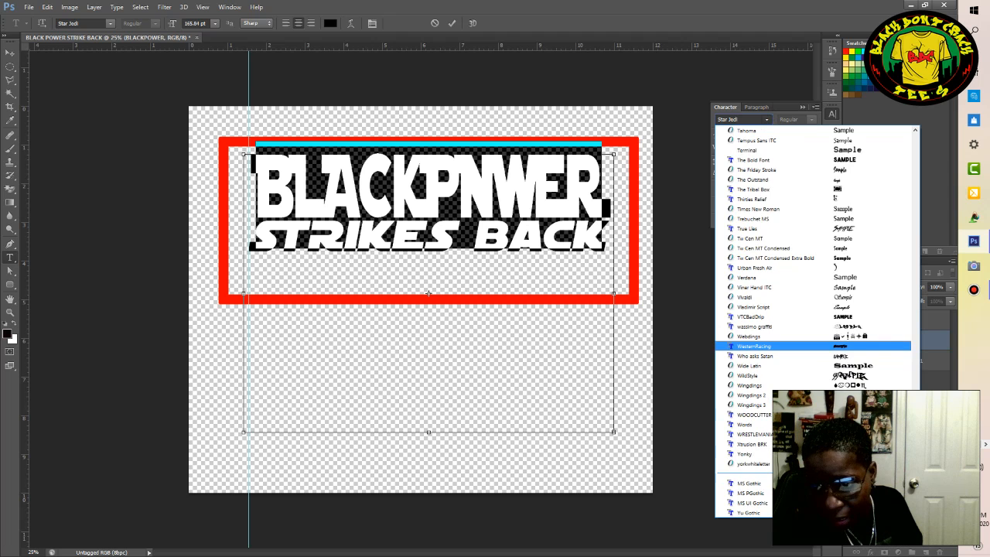
scroll(821, 433, up, 9)
drag(915, 433, 916, 423)
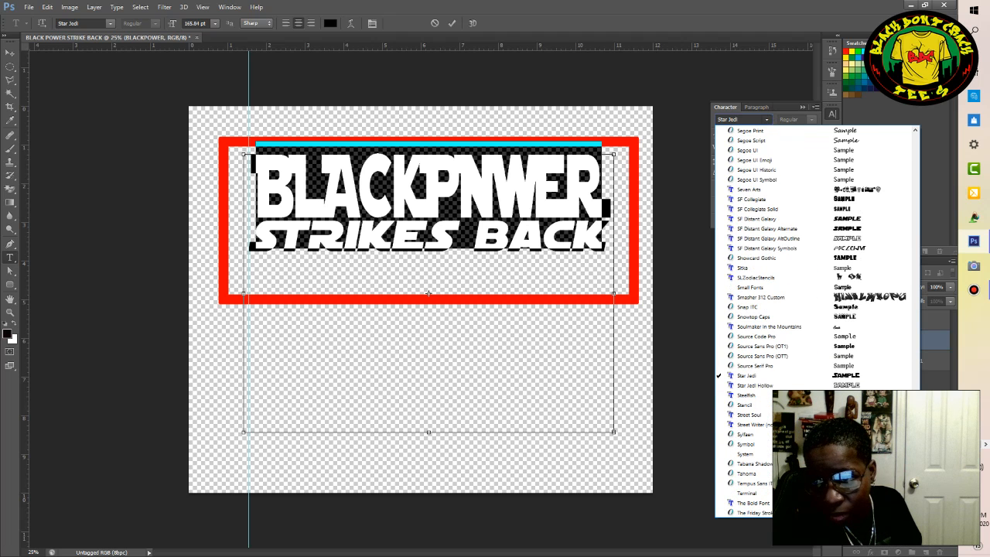
click(855, 219)
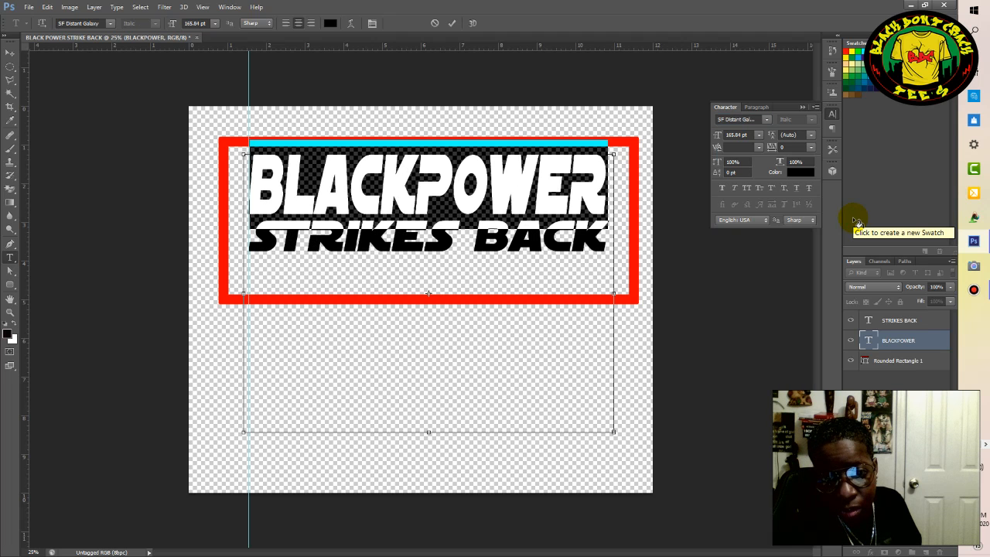
Change the selected BLACKPOWER text to the SF Distant Galaxy Alternate font and commit the edit.
click(767, 120)
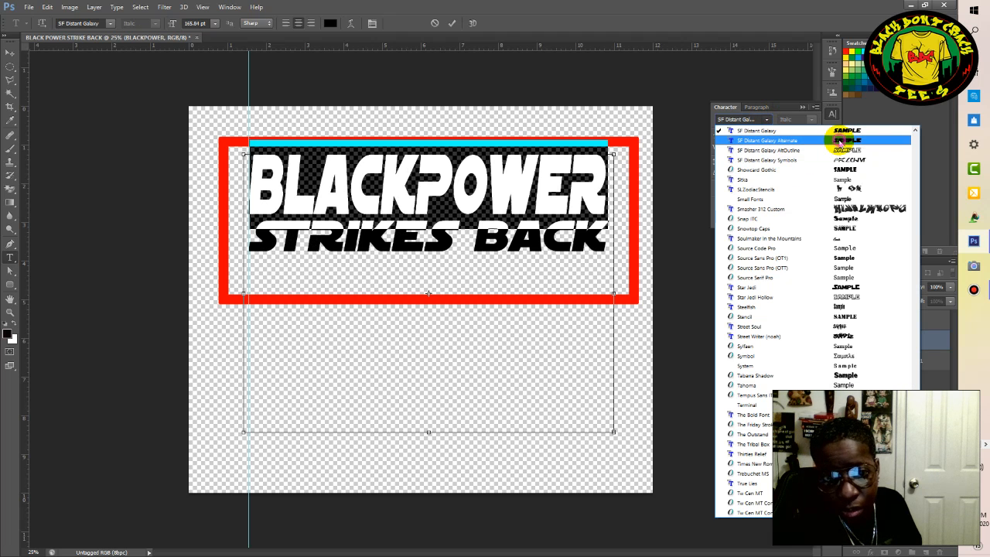
click(841, 142)
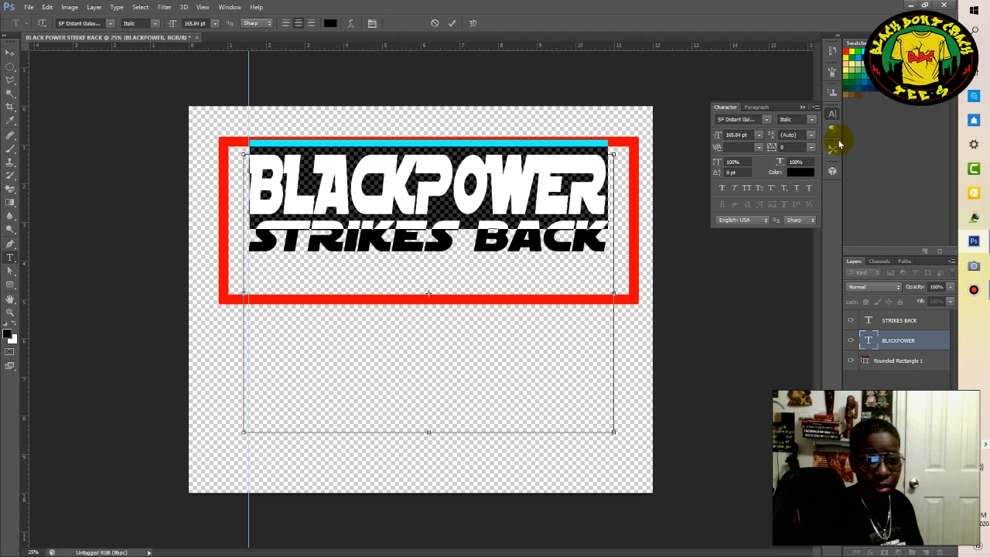
click(453, 25)
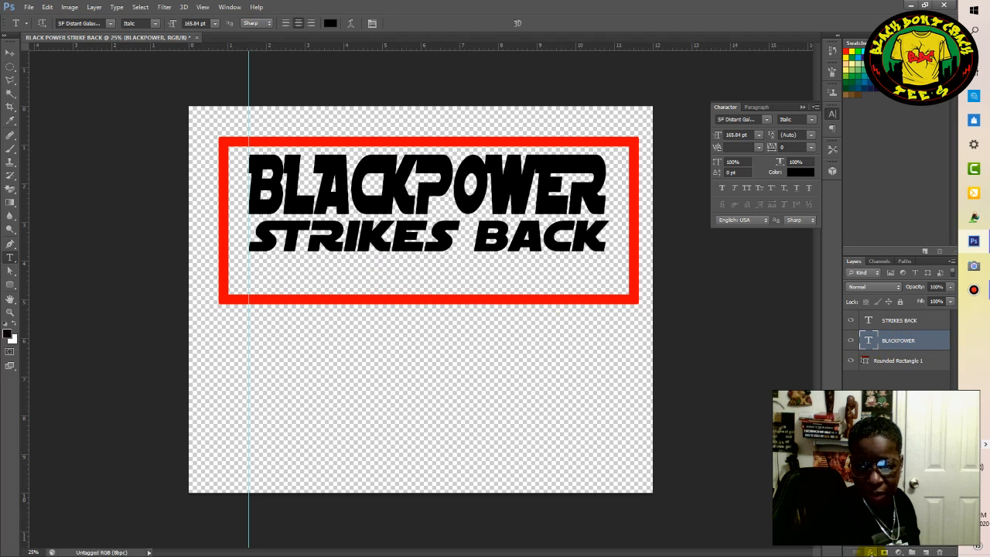
Apply a Gradient Overlay to the BLACKPOWER layer using the preset that runs from light blue up to dark royal blue.
click(871, 552)
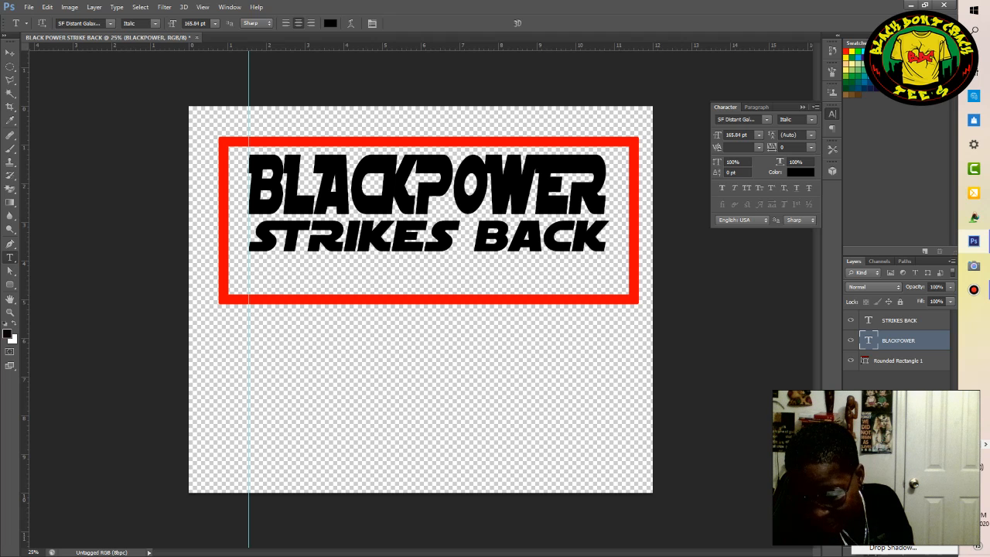
click(878, 458)
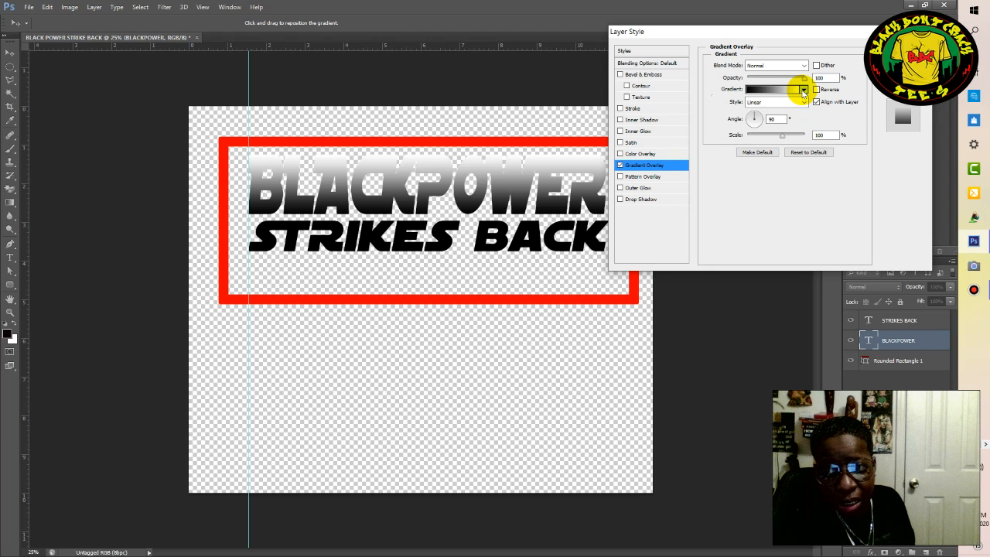
click(804, 90)
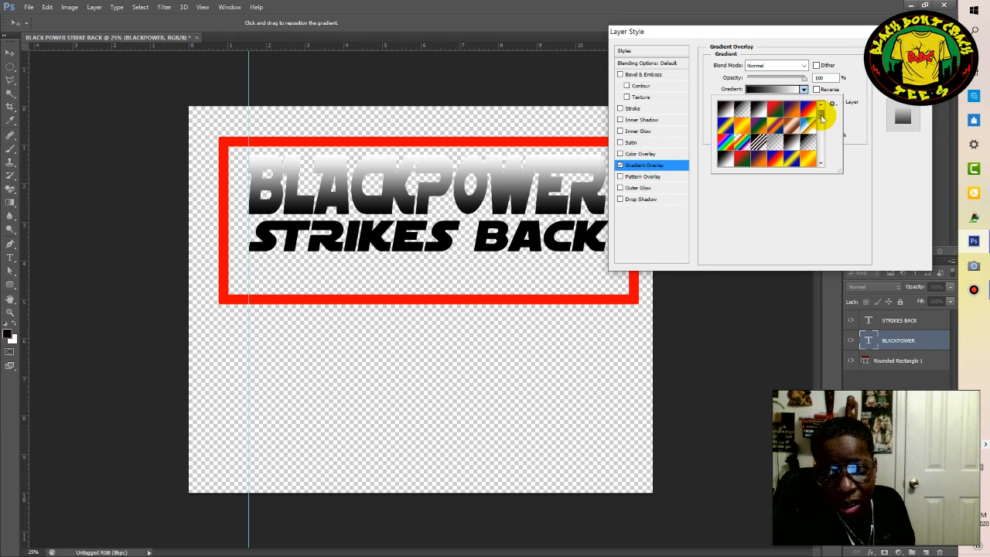
scroll(821, 127, down, 4)
scroll(821, 128, up, 4)
scroll(821, 127, down, 4)
scroll(821, 128, up, 3)
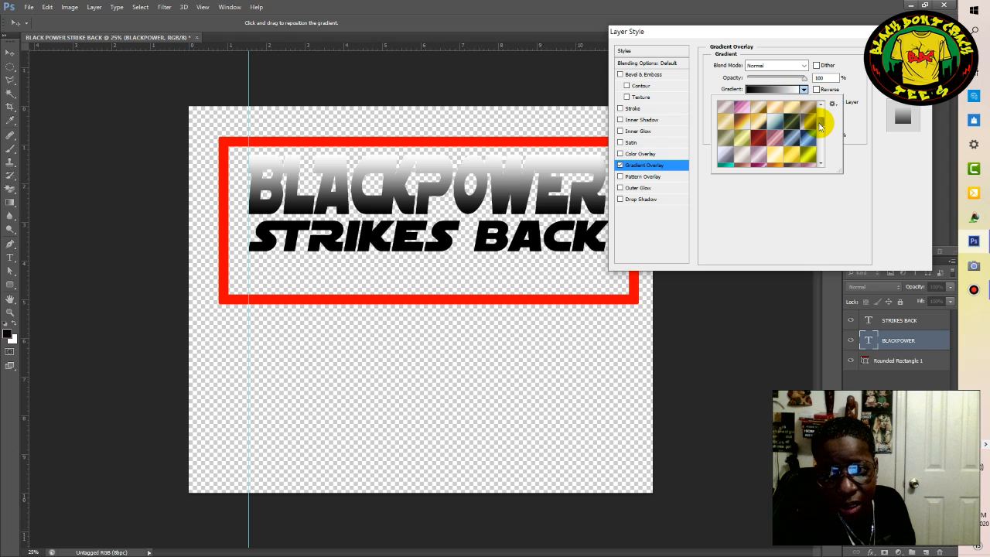
scroll(821, 126, down, 4)
scroll(821, 125, up, 4)
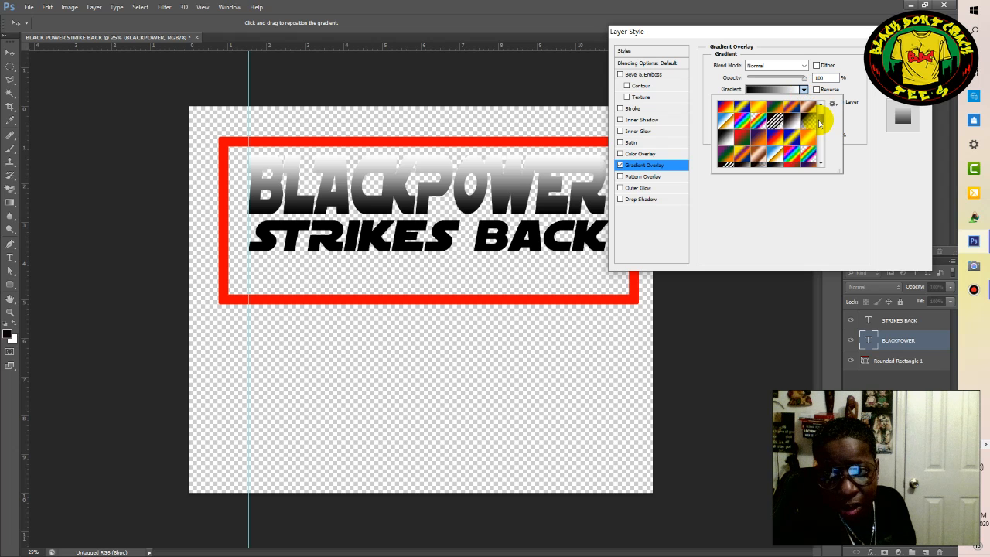
scroll(821, 124, down, 4)
scroll(821, 125, up, 4)
scroll(821, 126, down, 3)
scroll(821, 130, down, 5)
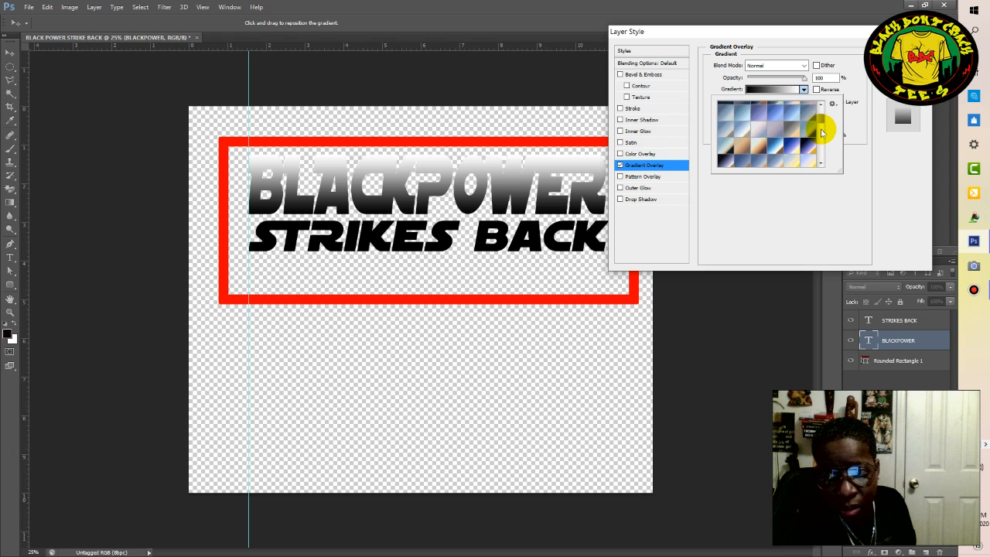
scroll(822, 131, down, 5)
scroll(822, 131, up, 5)
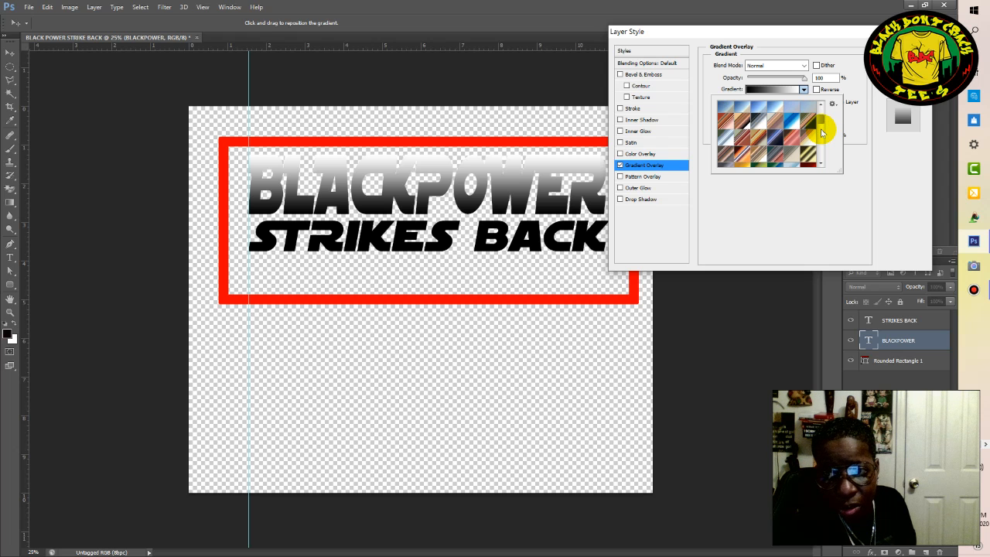
scroll(821, 130, up, 3)
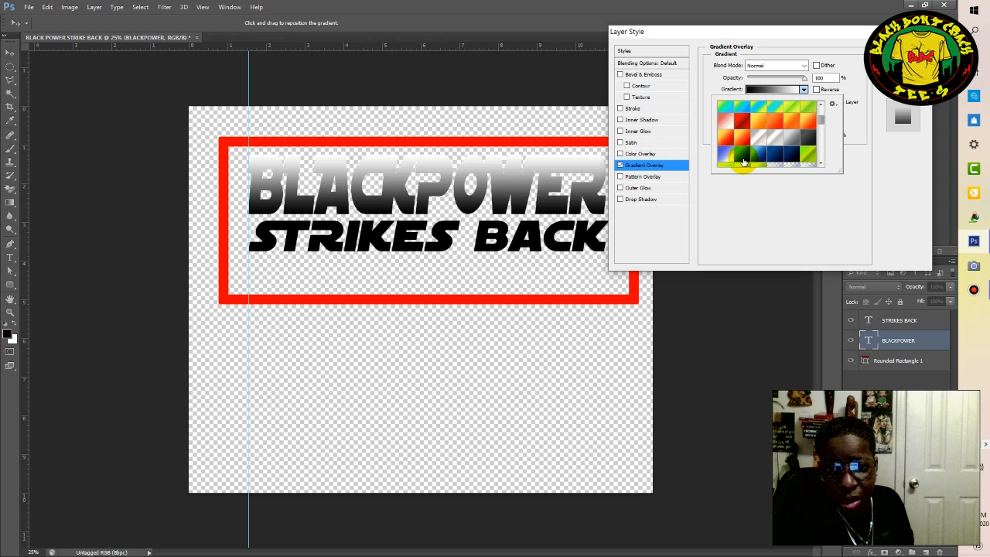
click(744, 160)
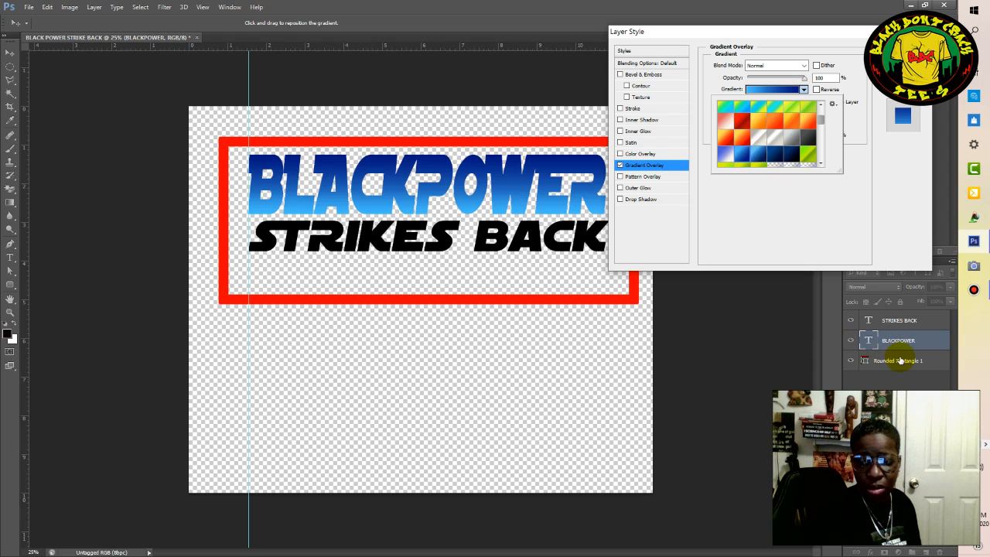
click(908, 329)
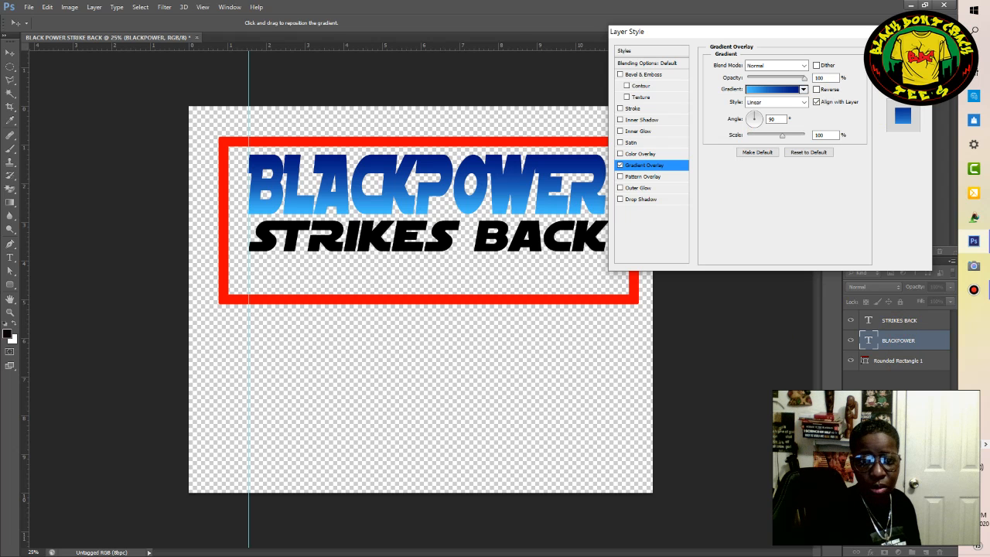
click(903, 51)
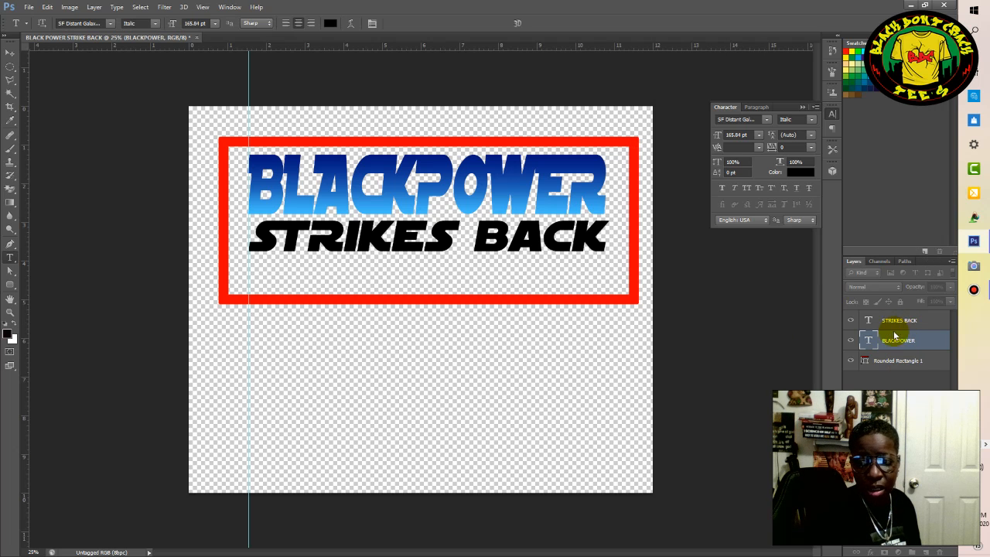
Apply a Gradient Overlay to the STRIKES BACK layer using the preset that runs from light blue up to dark navy.
click(900, 324)
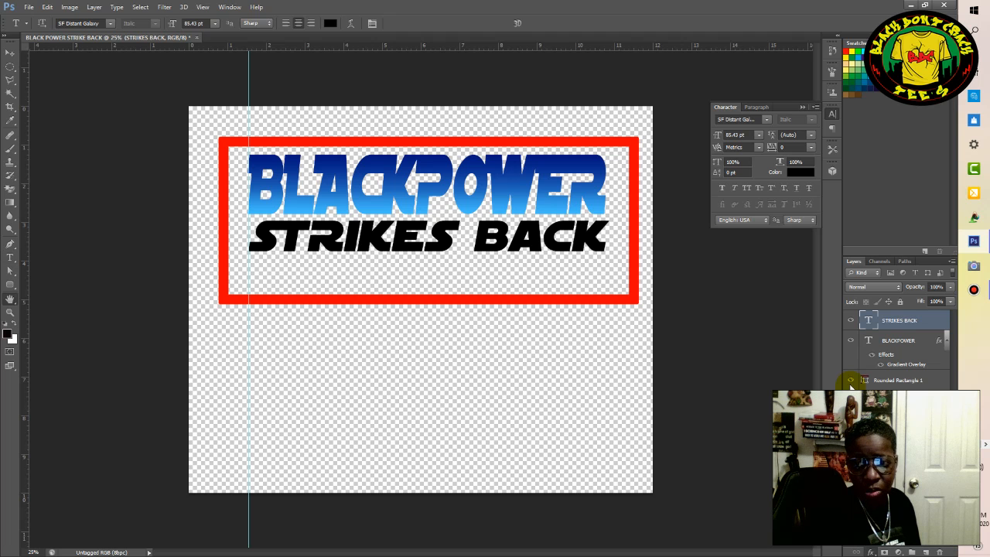
double_click(844, 352)
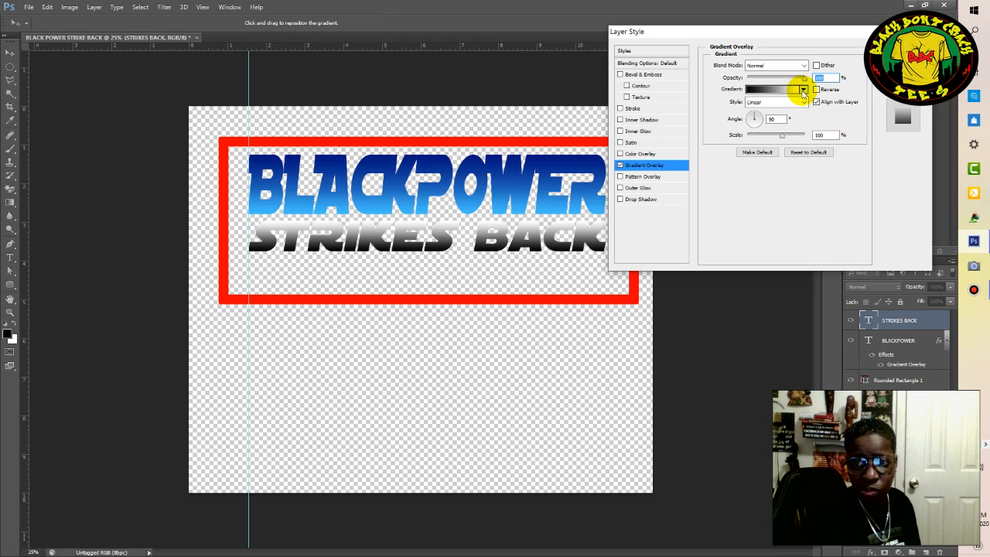
click(804, 89)
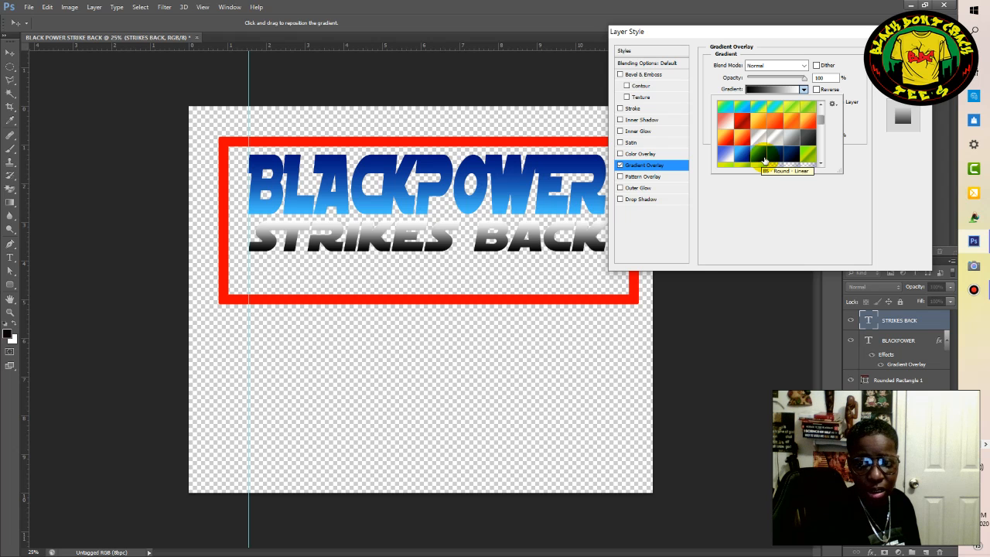
click(775, 158)
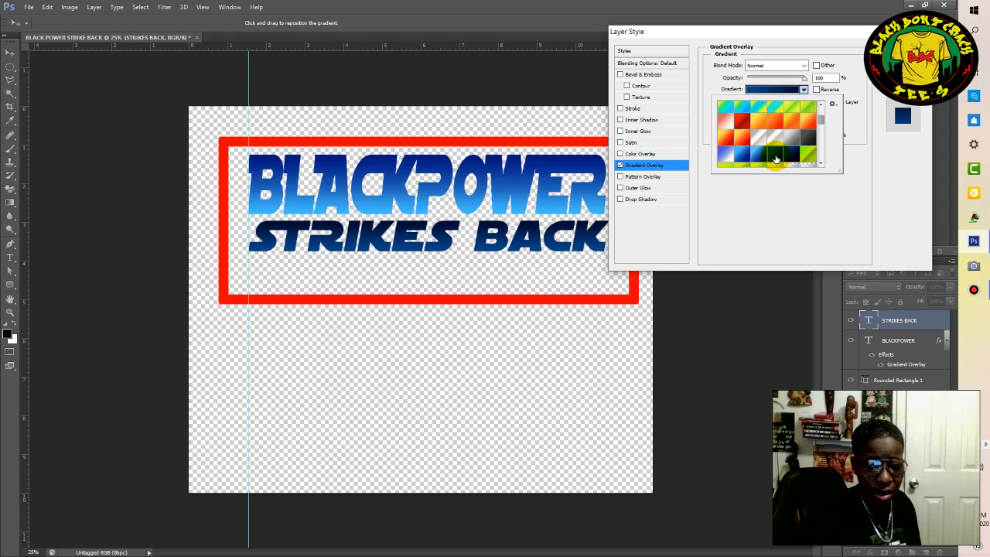
click(762, 161)
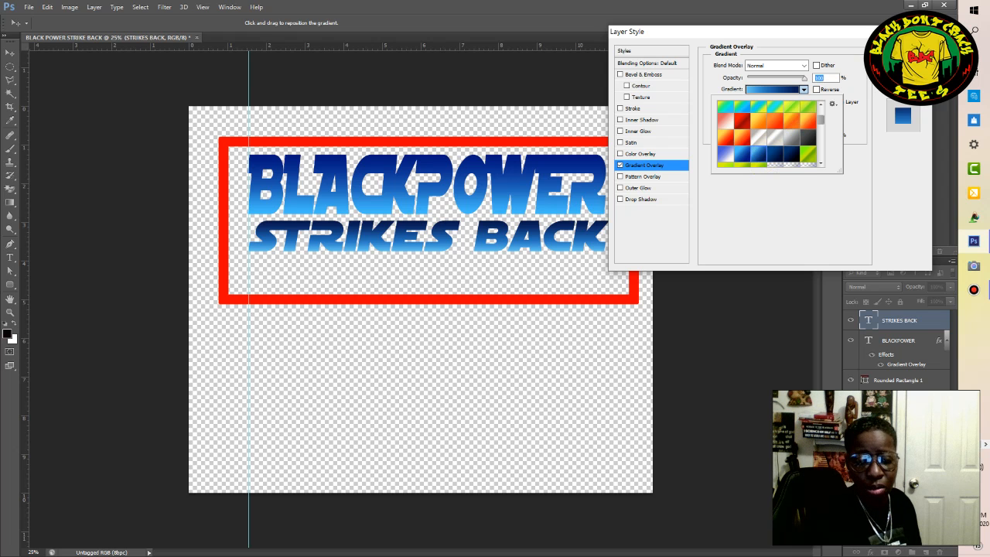
click(902, 50)
click(902, 50)
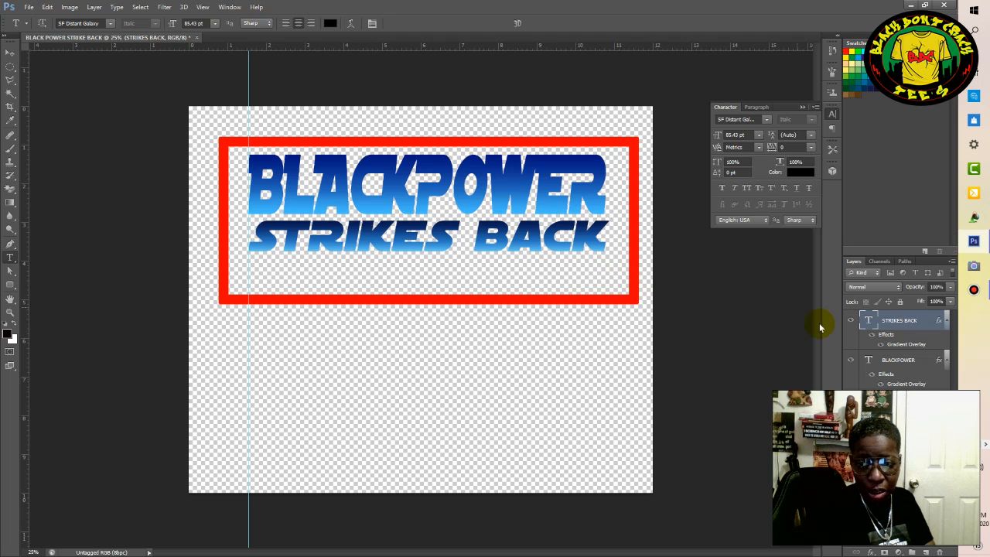
Group the BLACKPOWER and STRIKES BACK layers and move the group about 0.3 in left inside the red frame.
shift+click(897, 364)
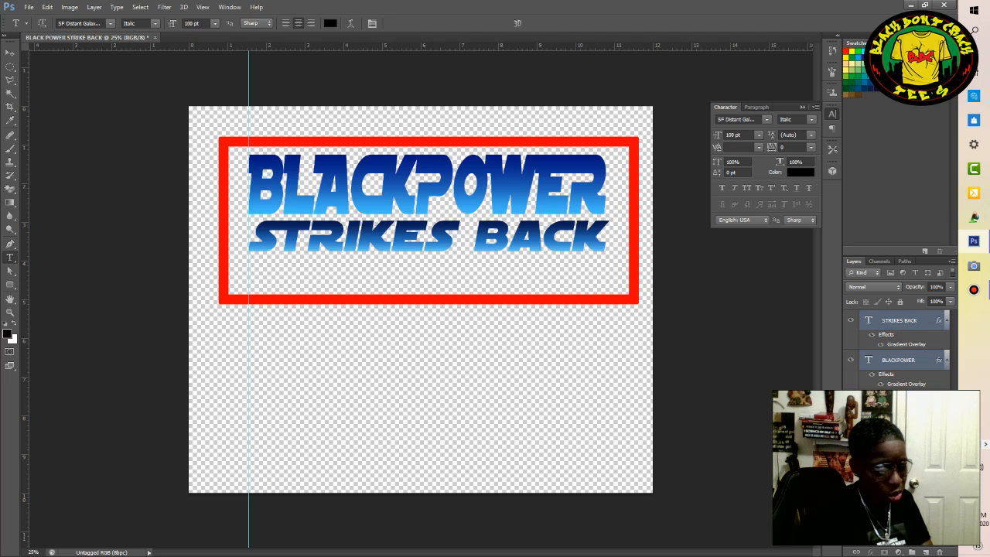
key(ctrl+g)
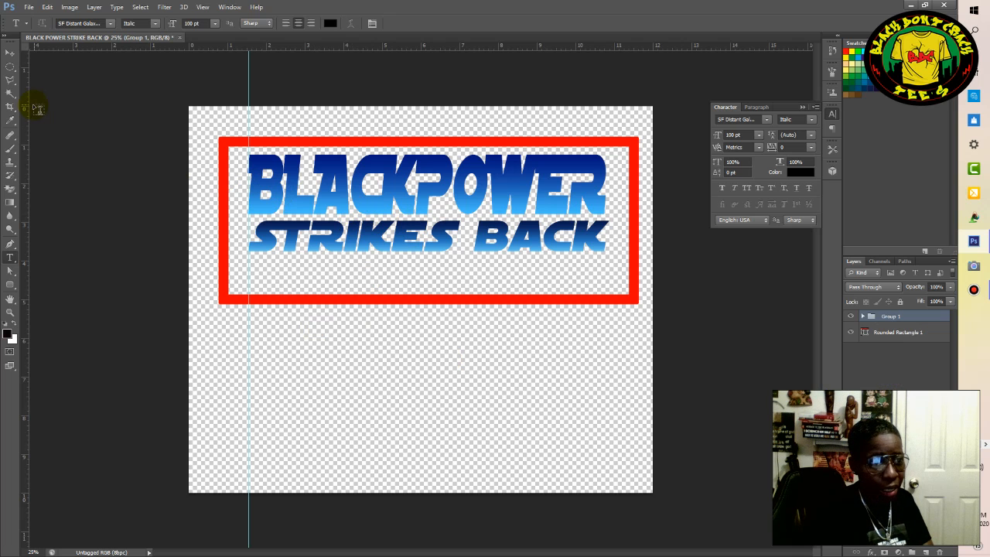
click(10, 52)
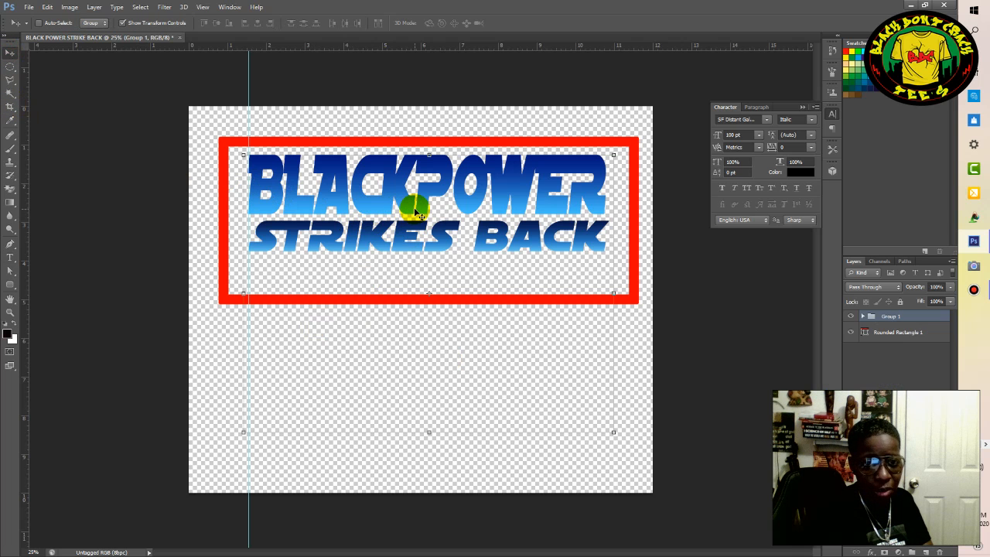
drag(416, 206, 403, 210)
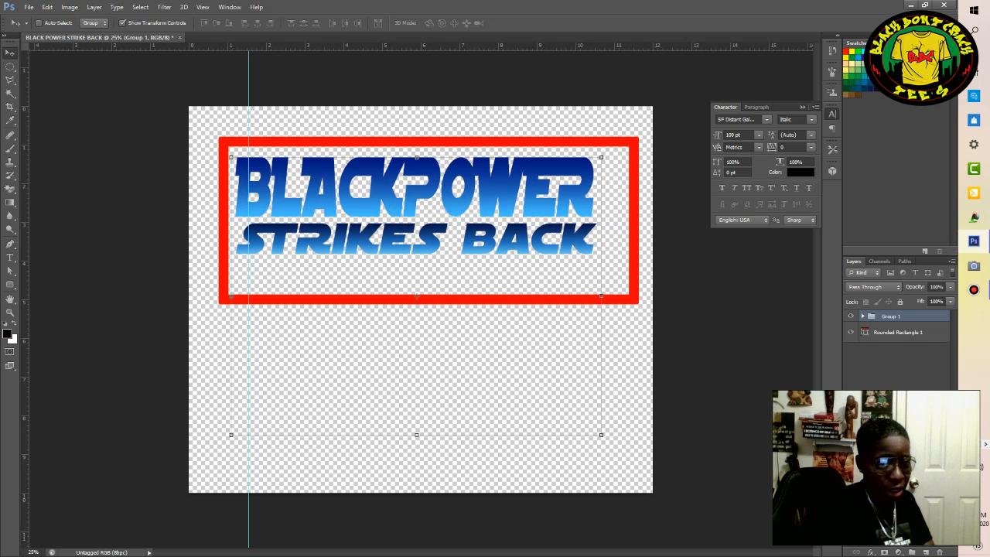
Scale the text group to about 93% and move it about 0.3 in left and 0.1 in up toward the frame's left side.
key(ctrl+t)
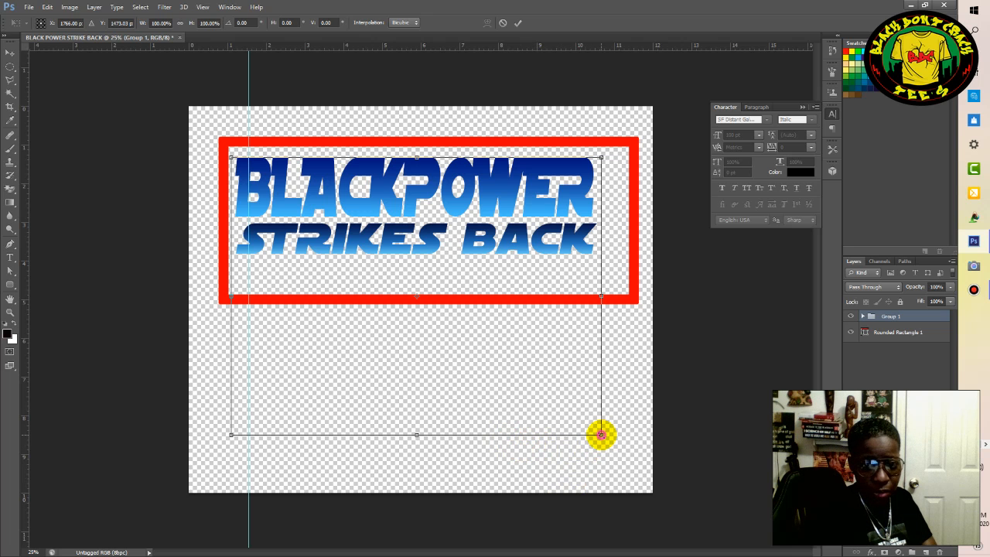
mouse_move(593, 431)
mouse_down()
mouse_move(577, 428)
mouse_move(588, 425)
mouse_up()
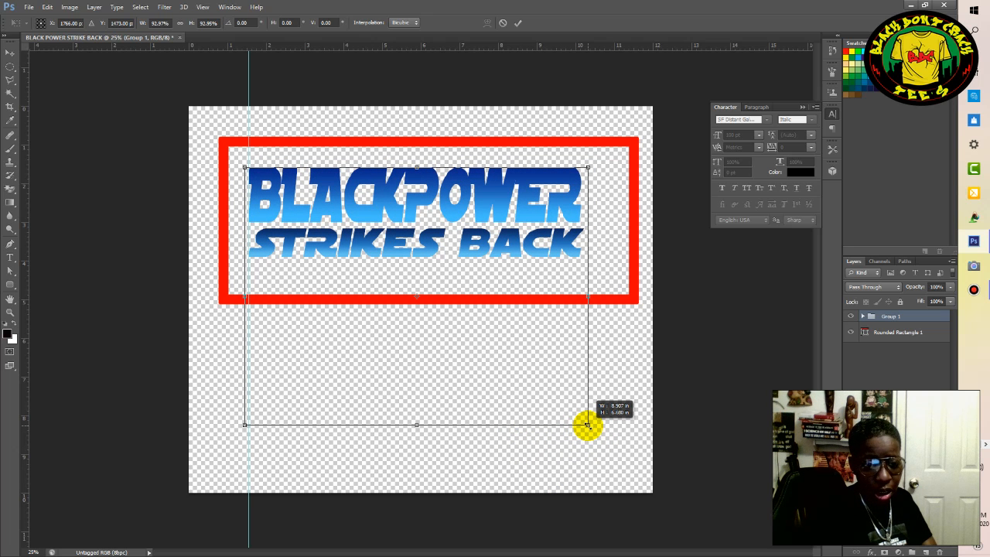
click(519, 22)
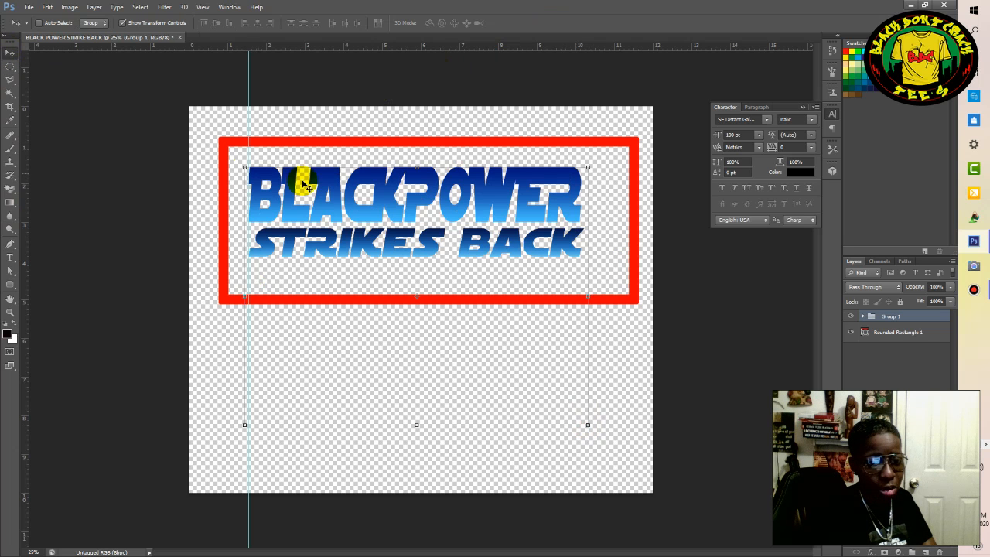
drag(397, 217, 385, 214)
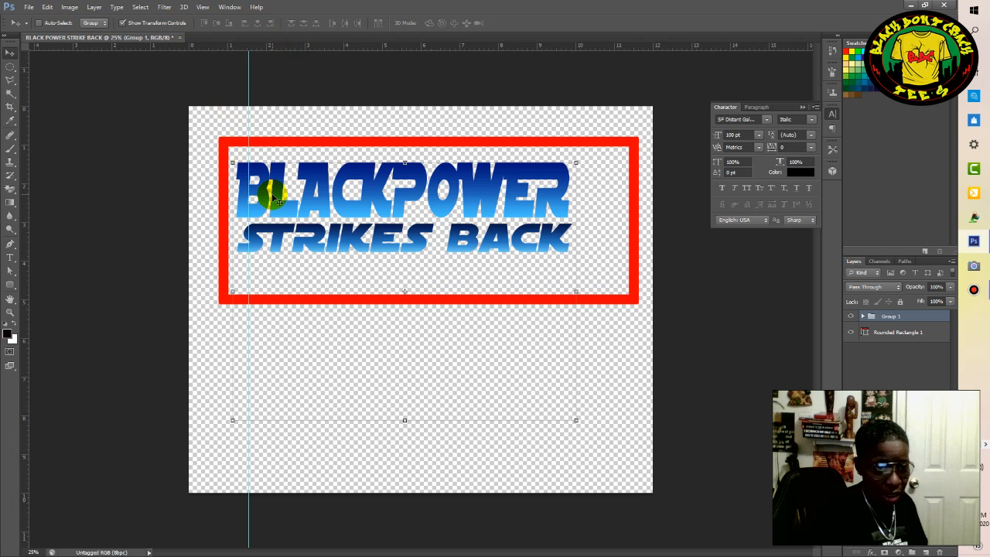
click(229, 7)
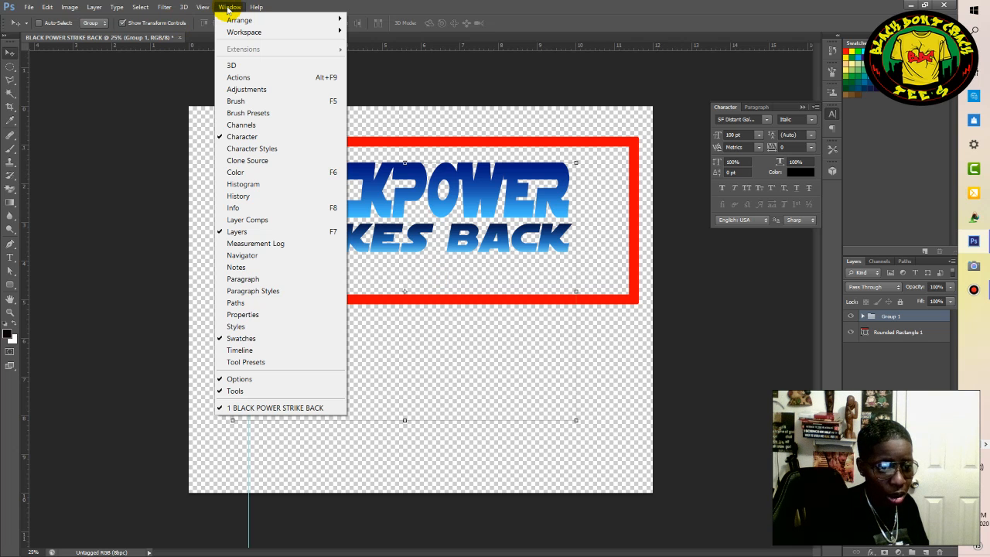
click(203, 7)
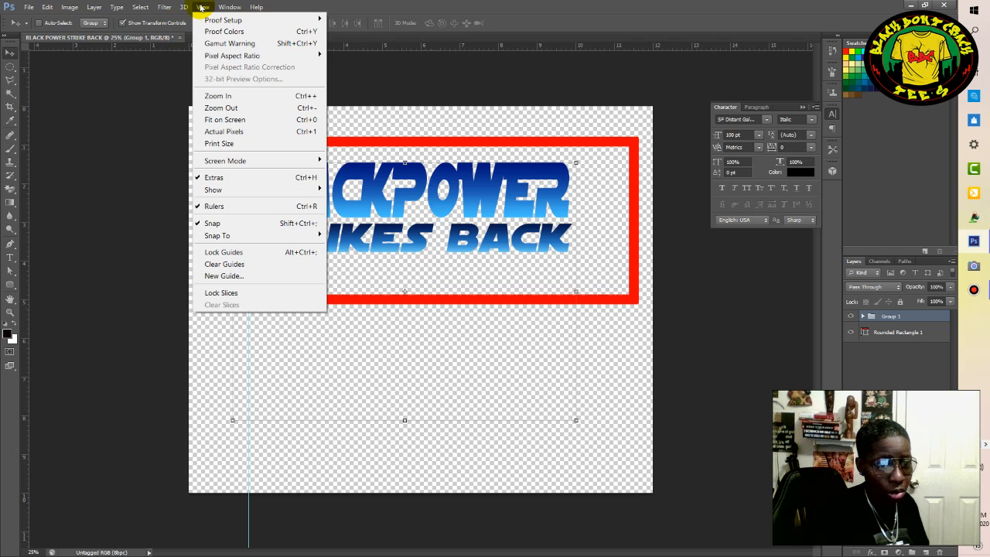
click(215, 206)
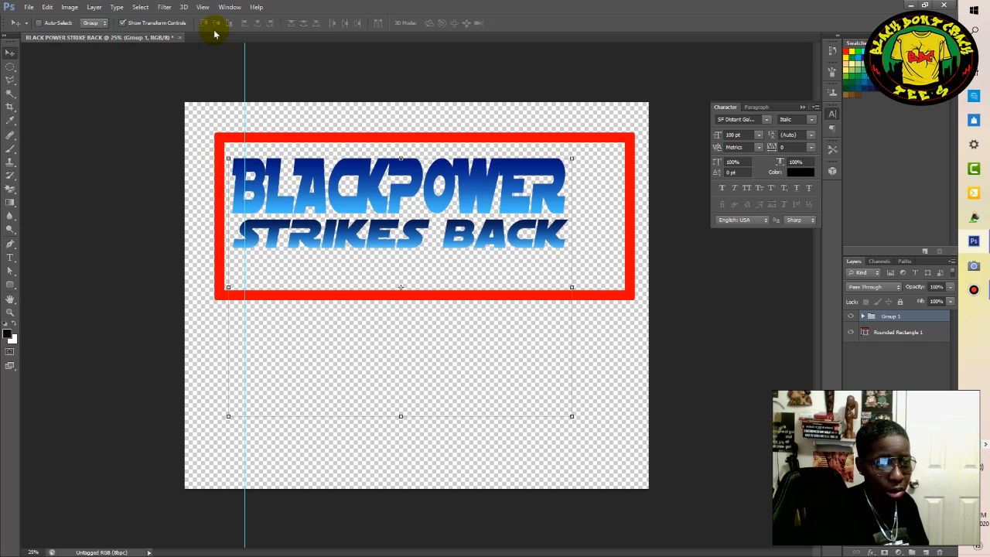
click(203, 7)
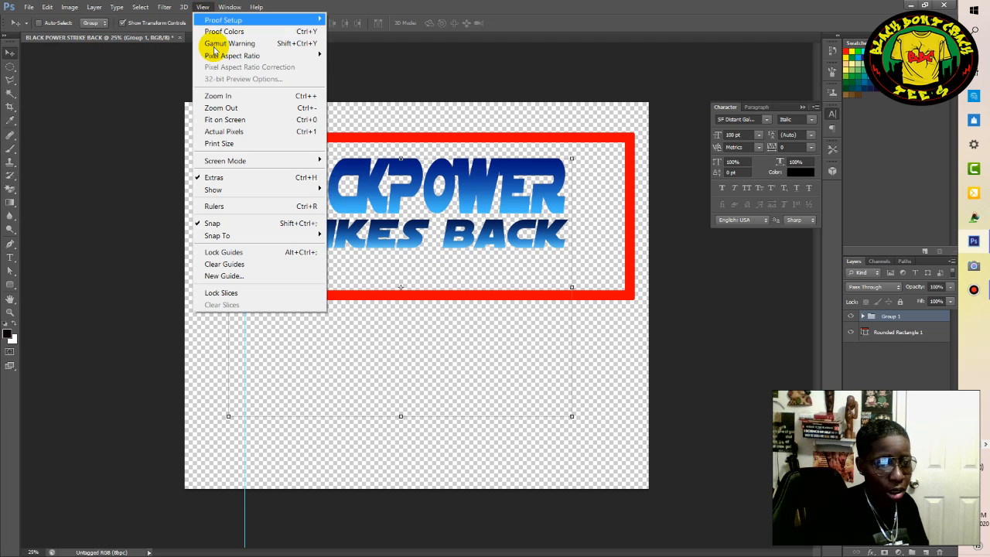
click(216, 206)
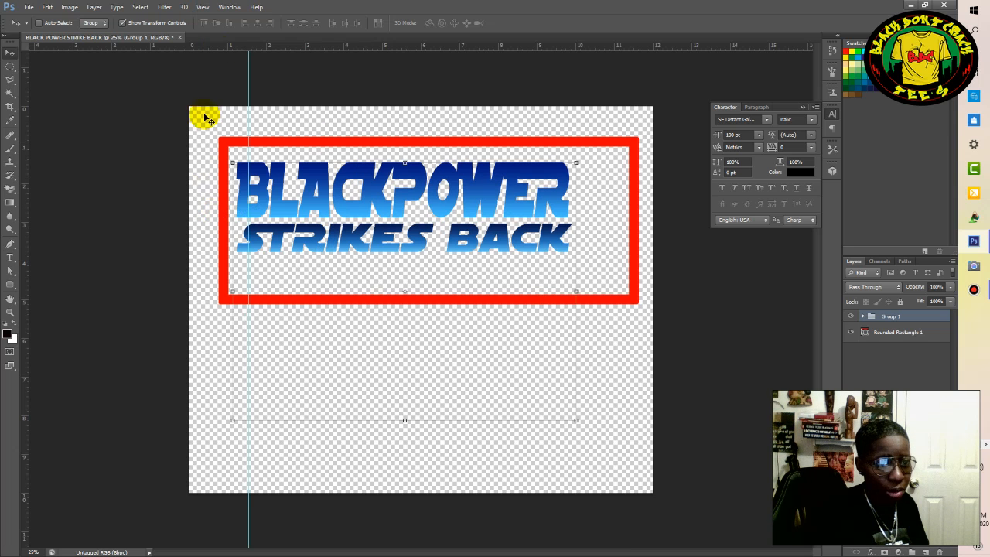
Clear the vertical guide from the canvas and deselect the text group layer.
click(202, 8)
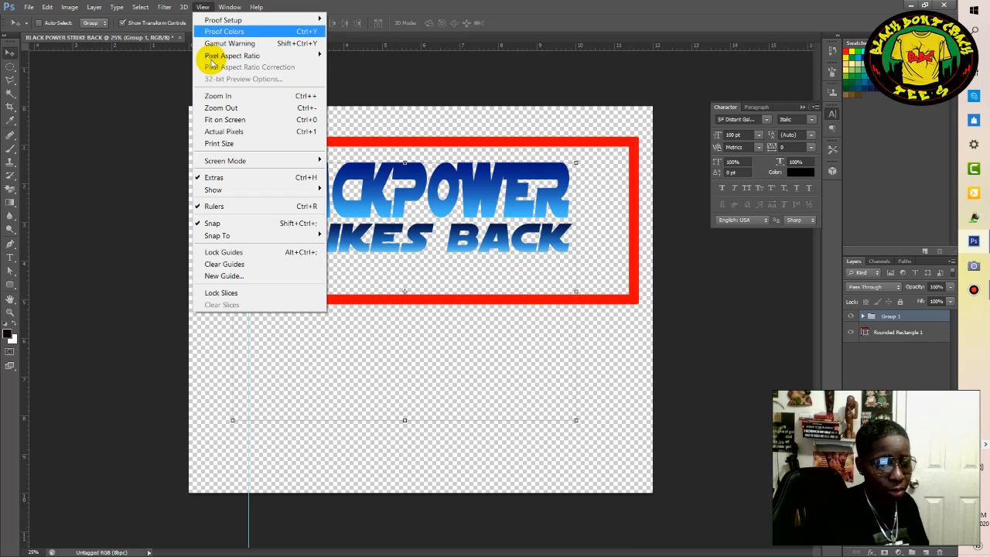
click(218, 265)
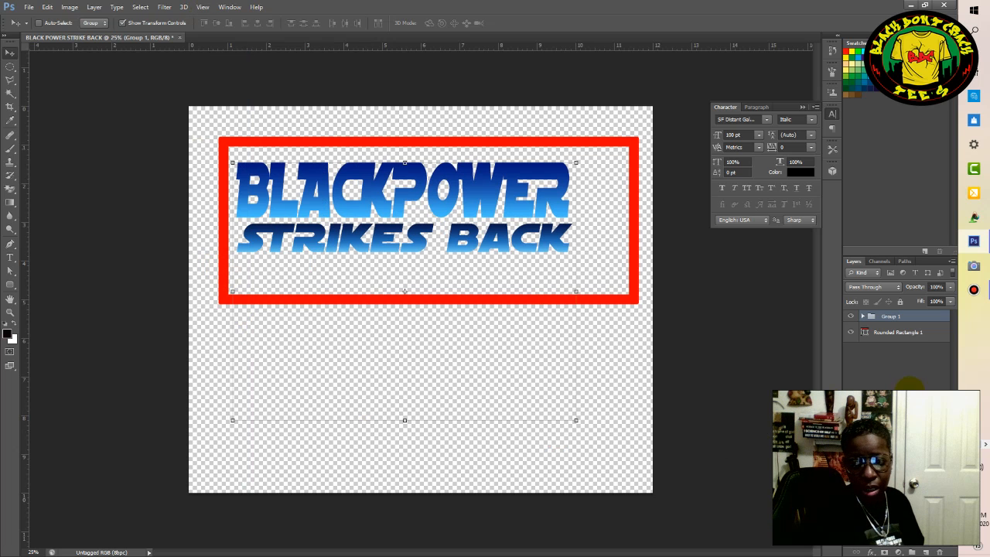
click(896, 430)
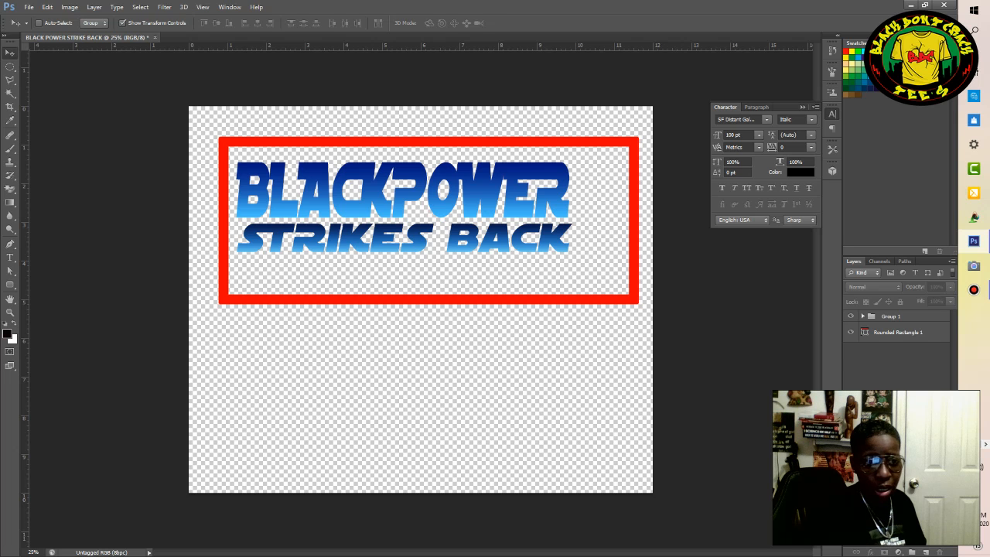
Open black-power-png.png and copy its entire canvas with the raised fist.
click(26, 7)
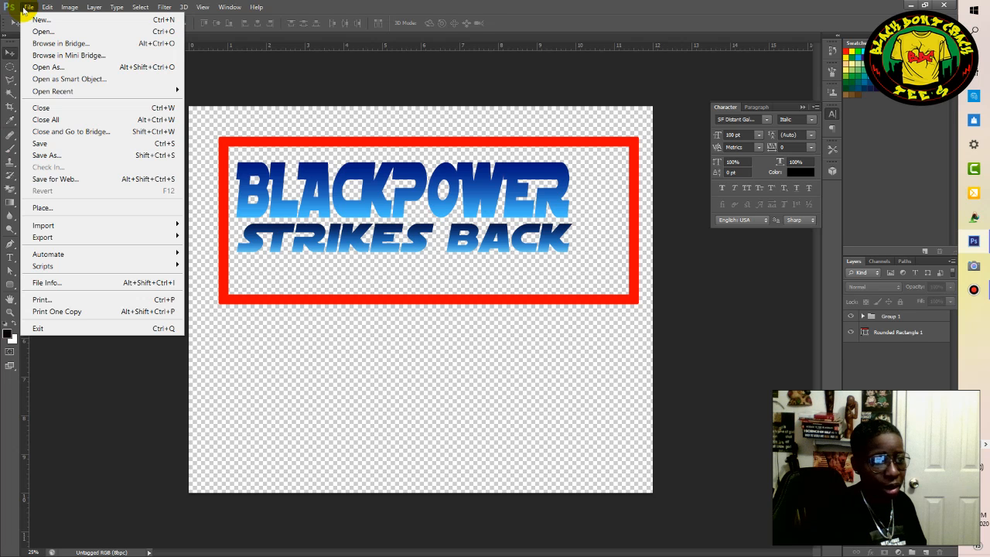
click(41, 33)
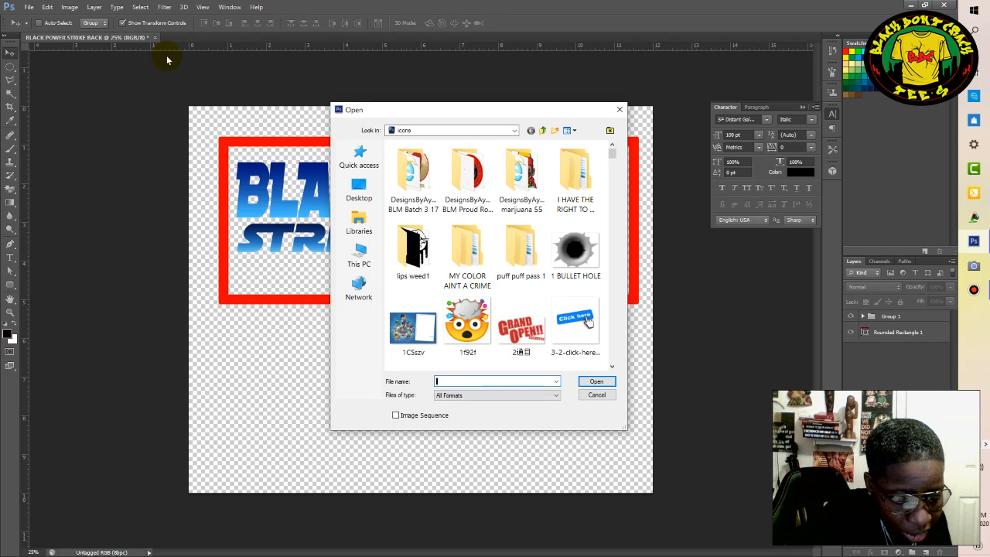
click(596, 384)
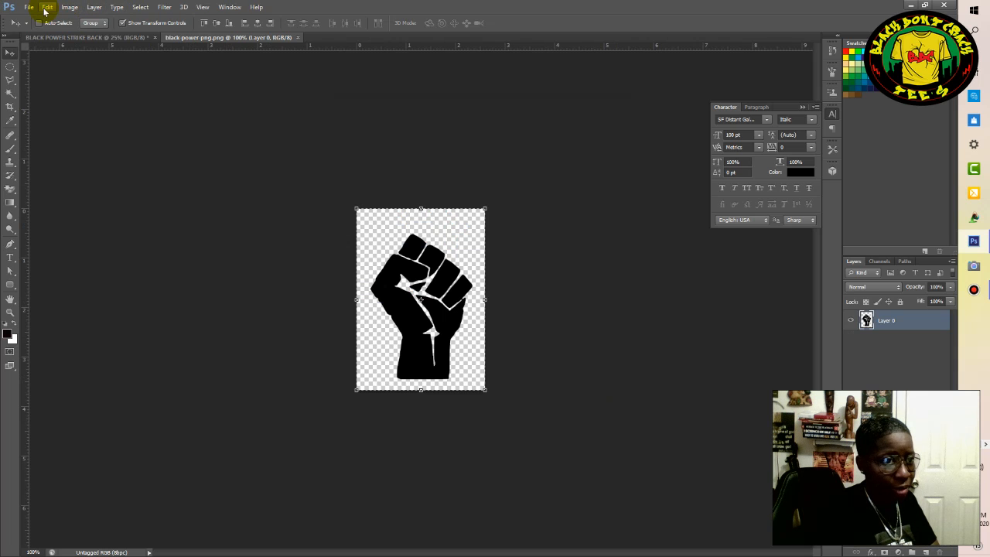
click(47, 7)
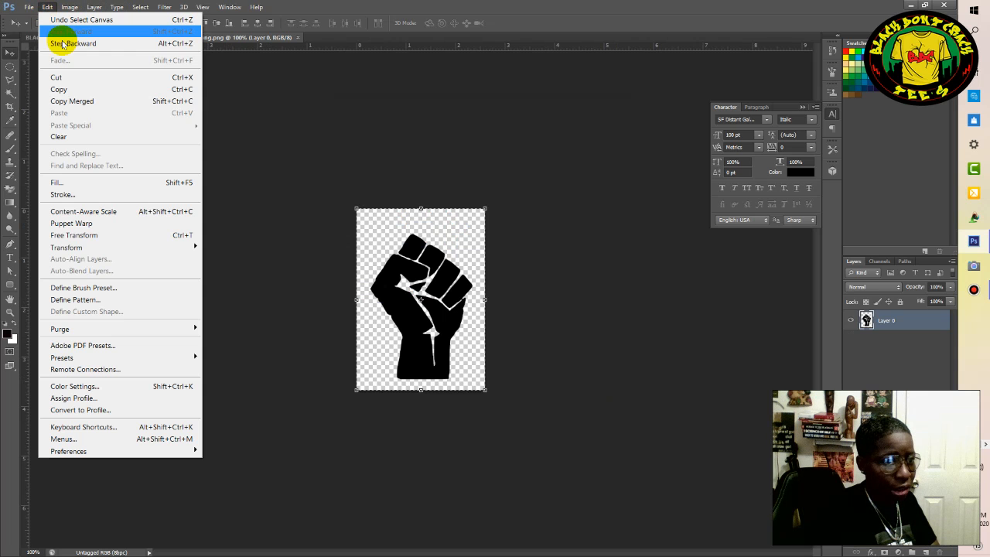
click(59, 91)
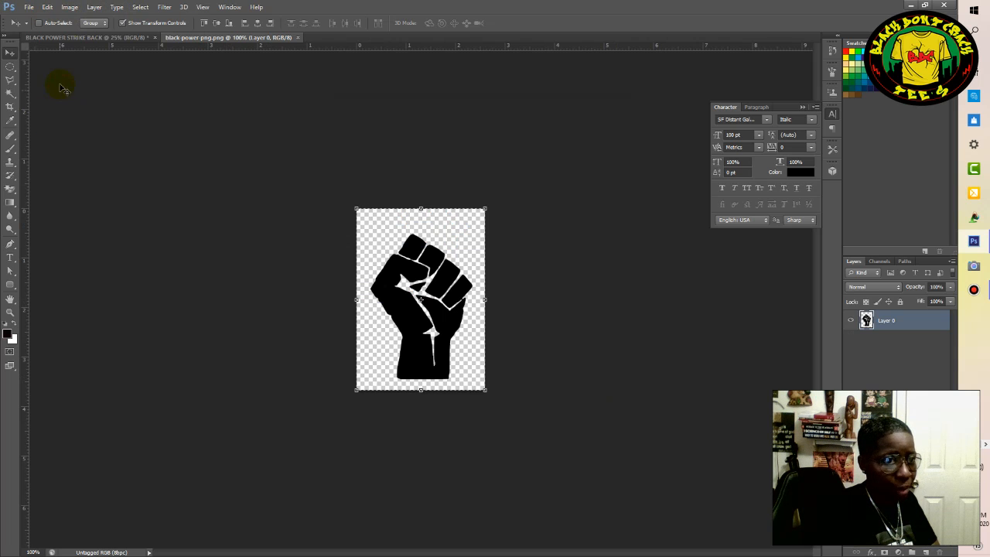
Paste the fist into the BLACK POWER STRIKE BACK document and rename its layer FIST.
click(69, 38)
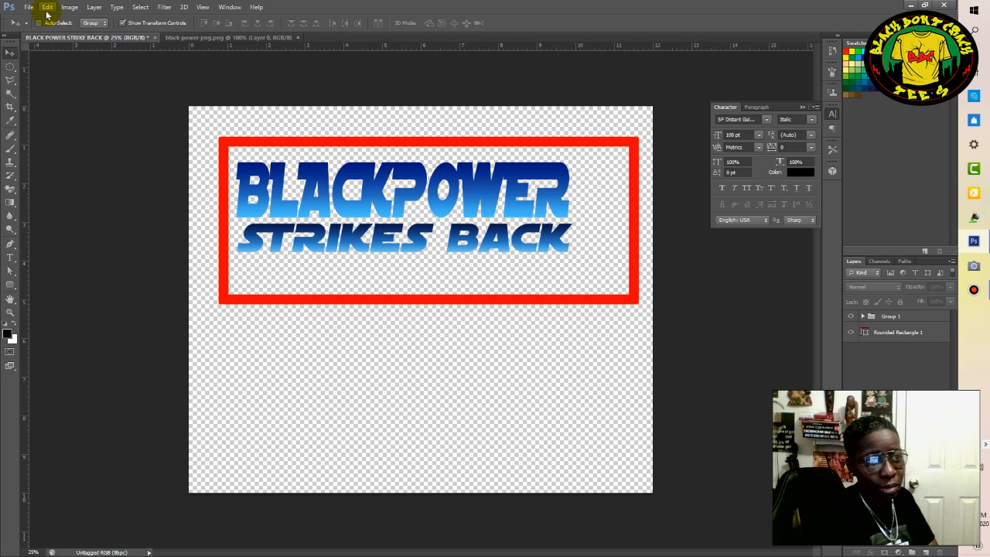
click(47, 8)
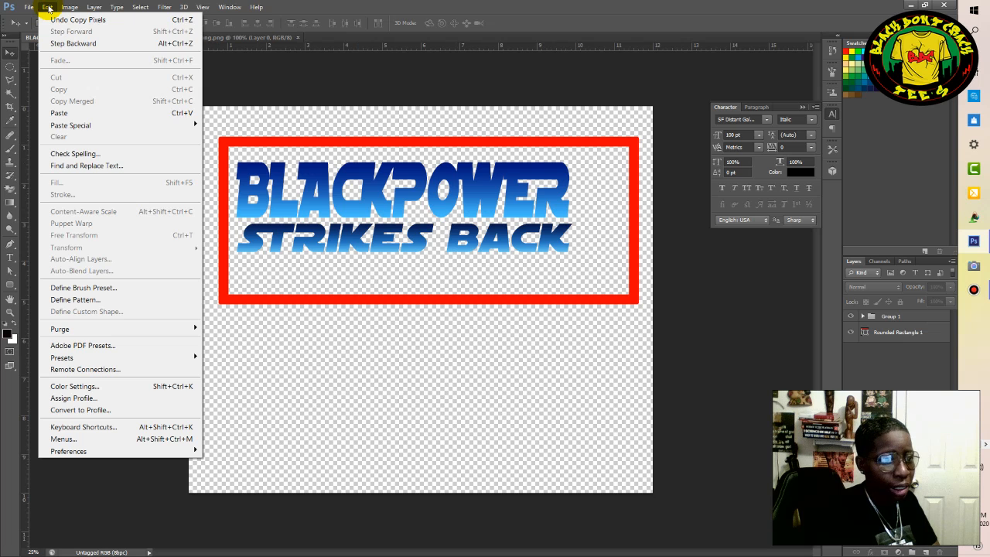
click(65, 113)
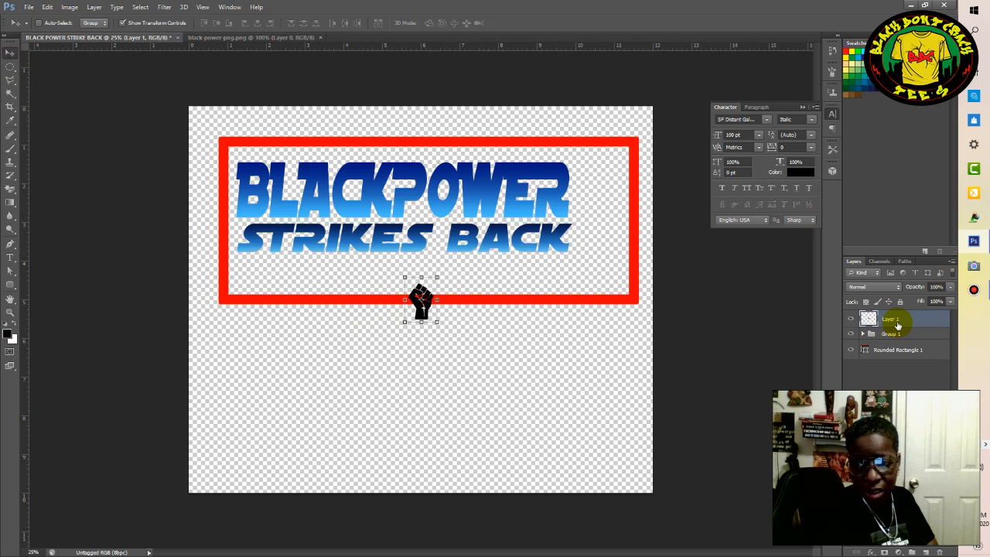
double_click(896, 321)
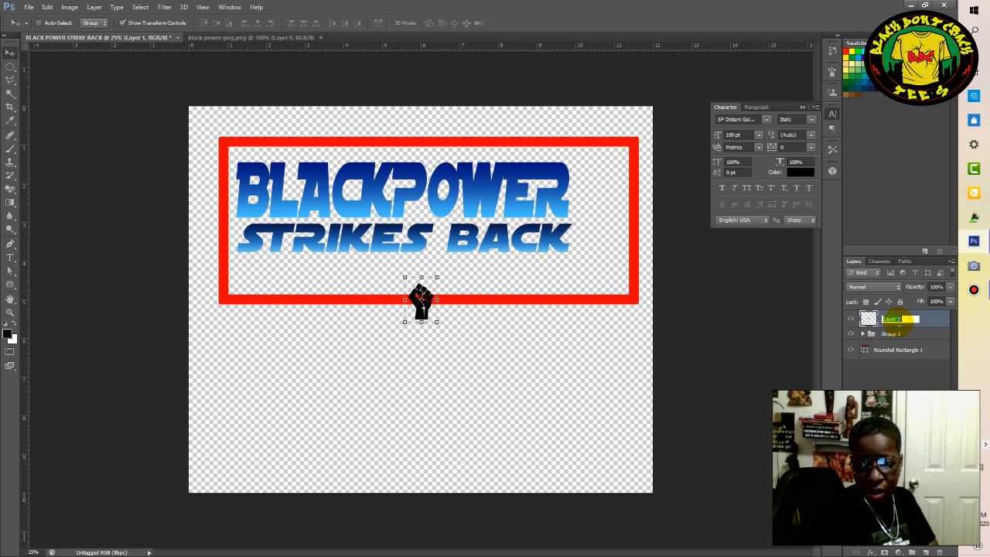
key(BackSpace)
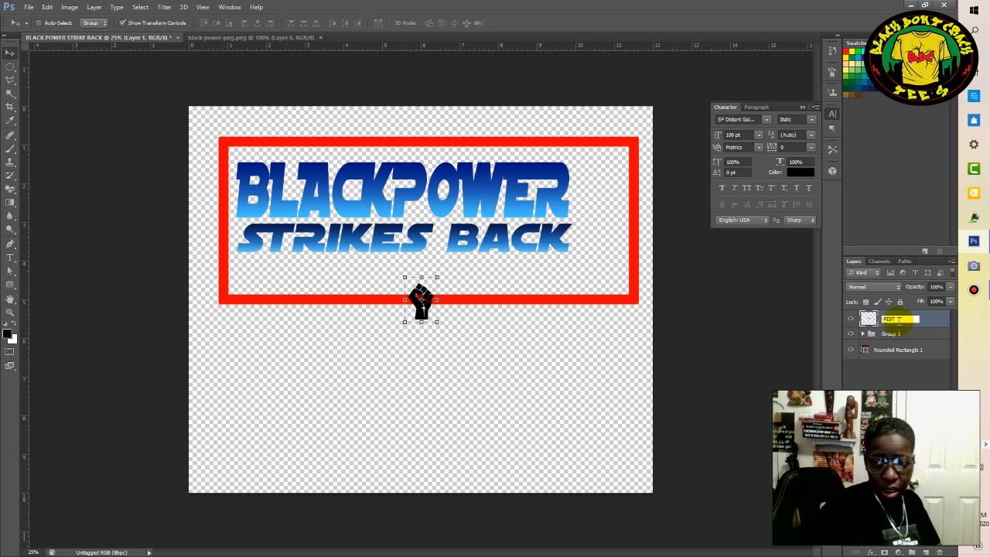
key(Return)
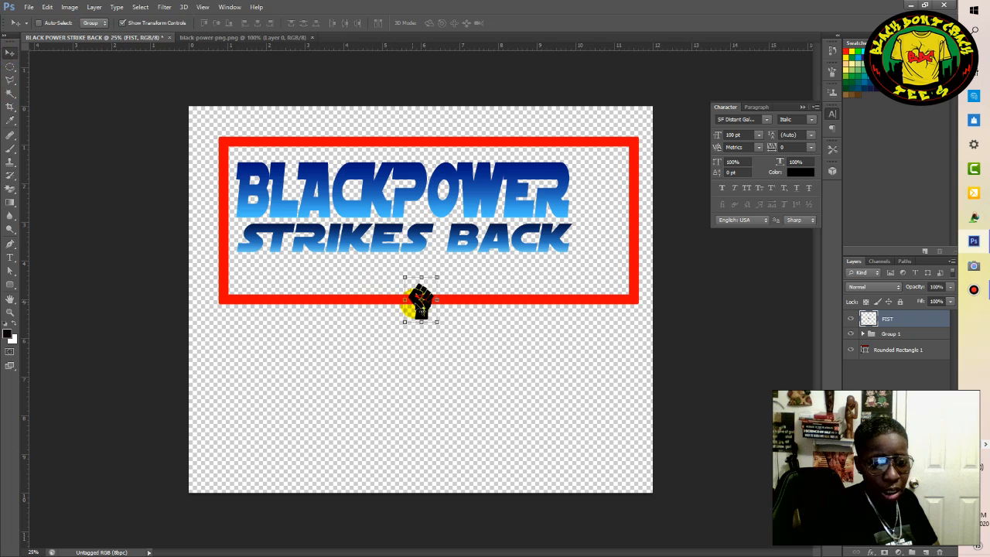
Move the fist between the lettering and the frame's right edge and stretch its height to about 373%, leaving no layer selected.
drag(430, 305, 598, 225)
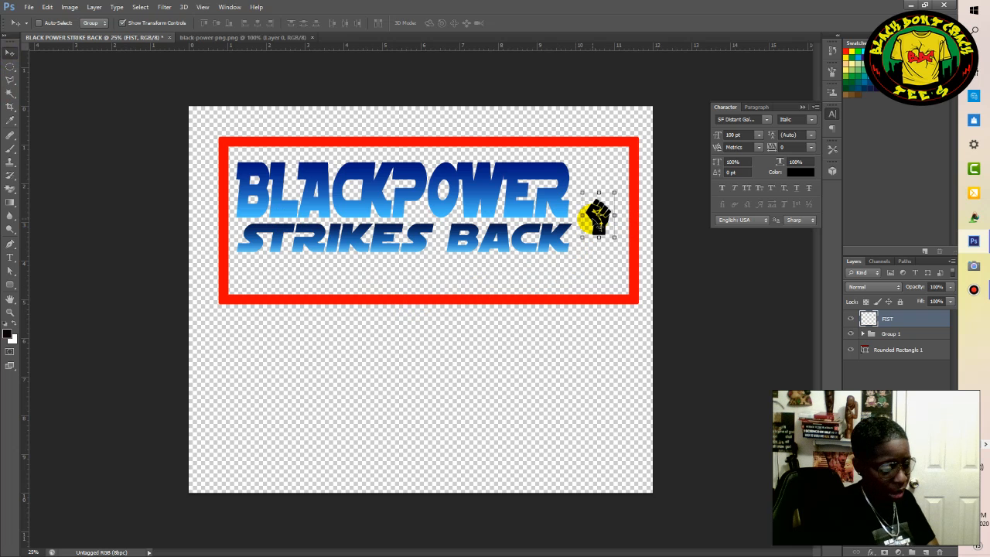
key(ctrl+t)
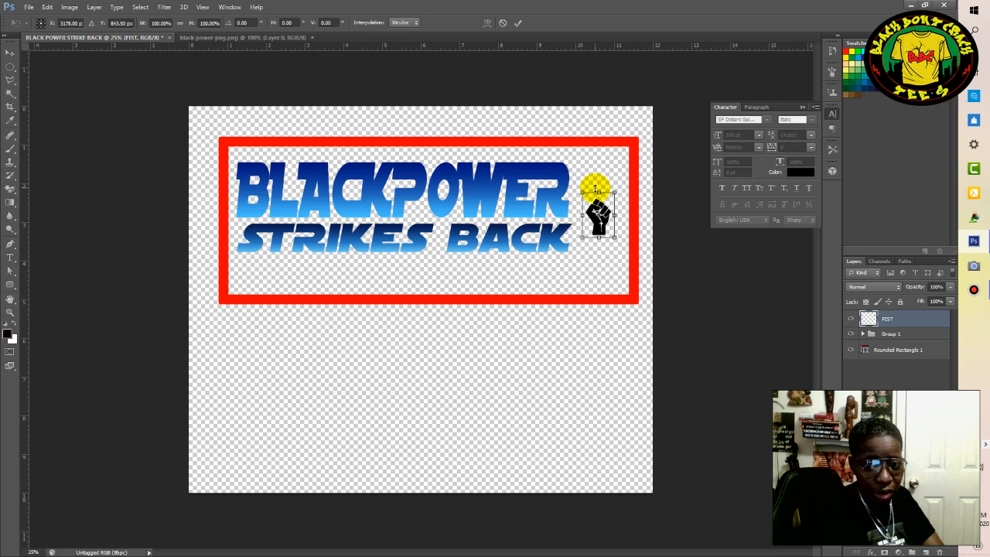
drag(600, 189, 599, 152)
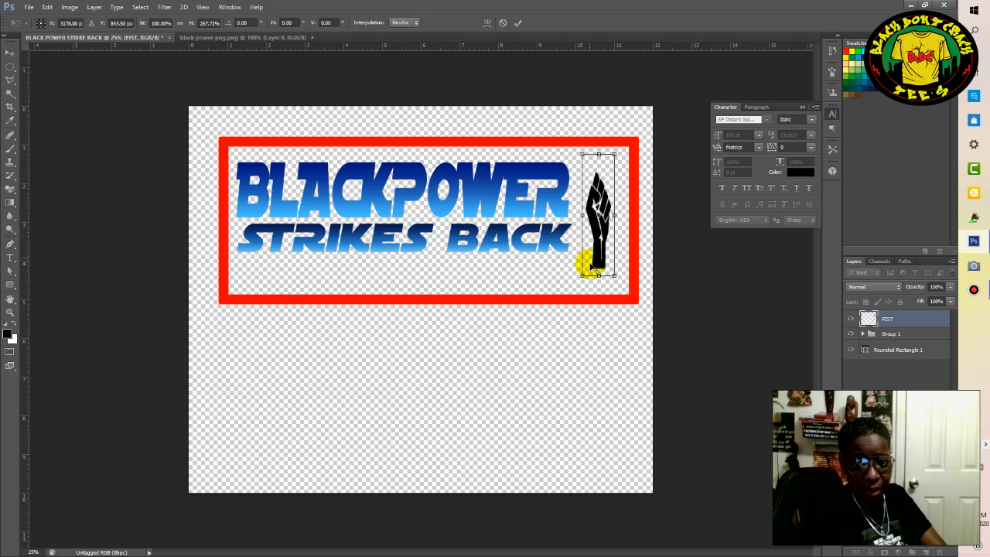
mouse_move(599, 276)
mouse_down()
mouse_move(601, 290)
mouse_move(600, 278)
mouse_up()
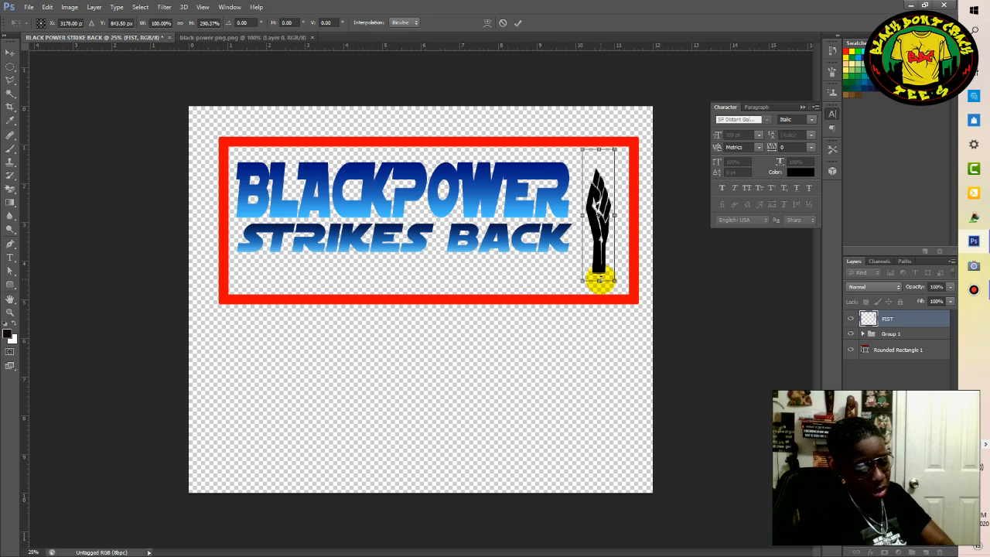
drag(601, 284, 601, 289)
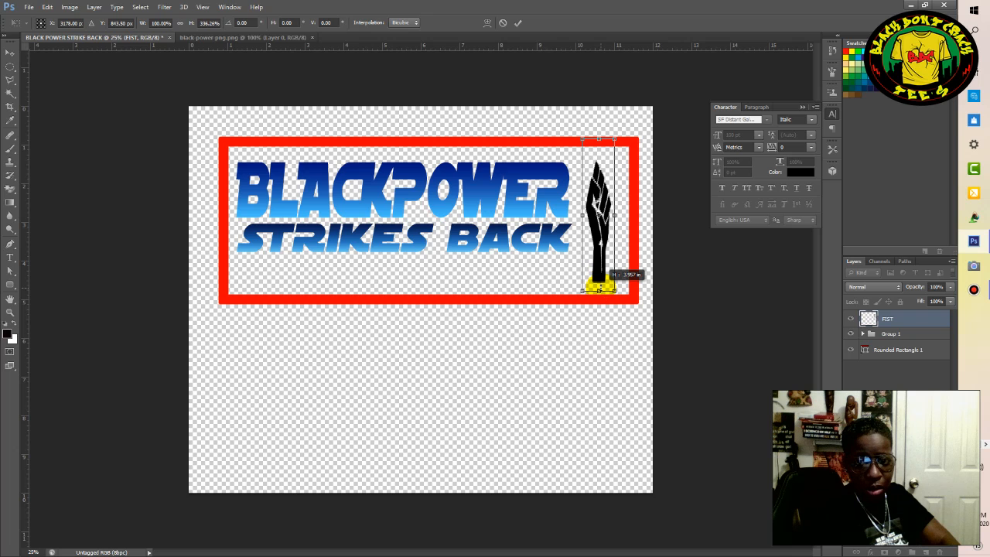
click(600, 138)
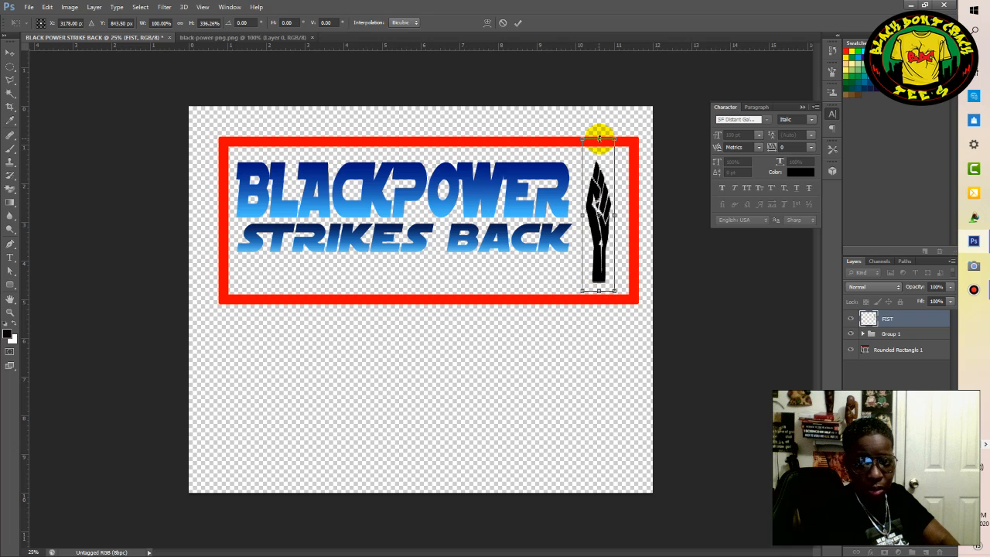
drag(600, 138, 599, 130)
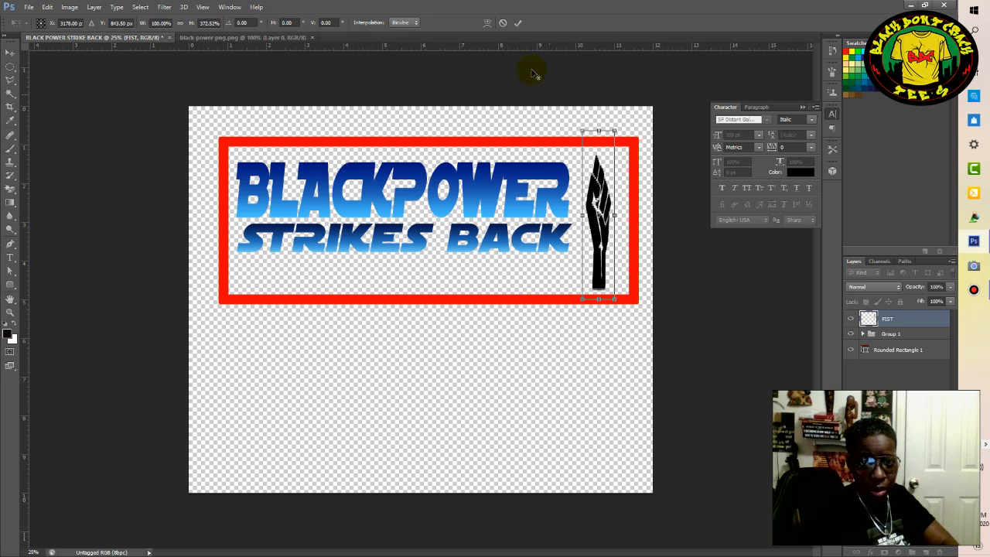
click(517, 25)
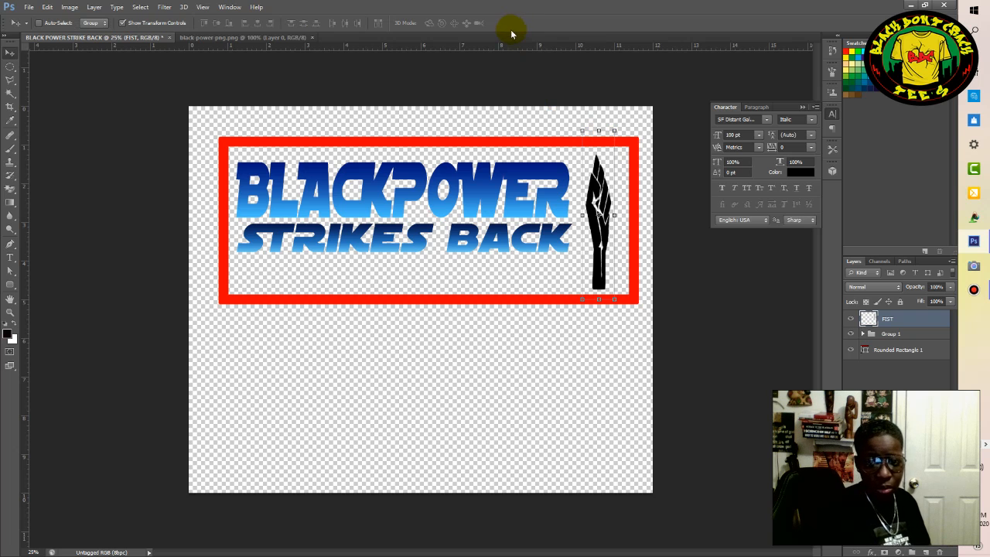
click(896, 418)
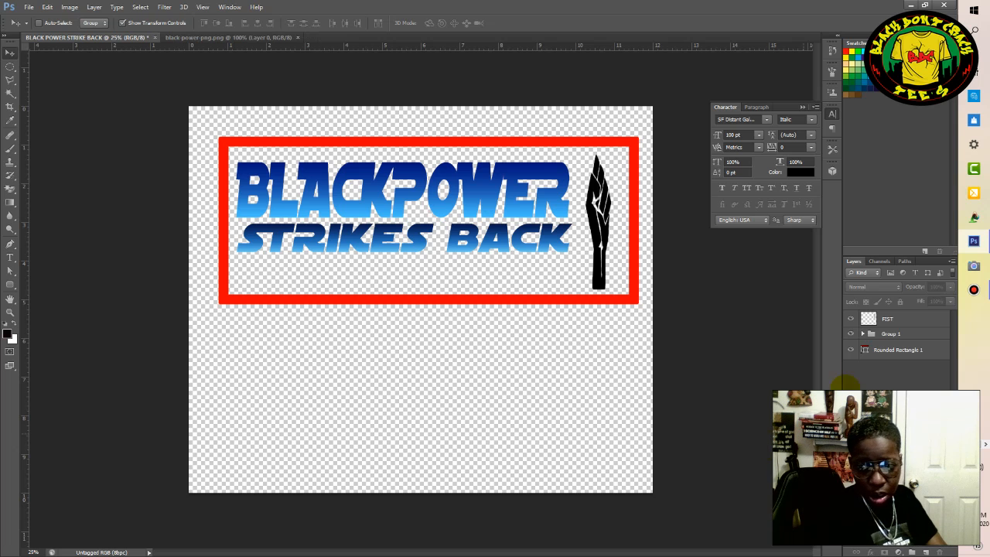
Widen the FIST layer to about 183% while keeping its height at 100%.
click(883, 321)
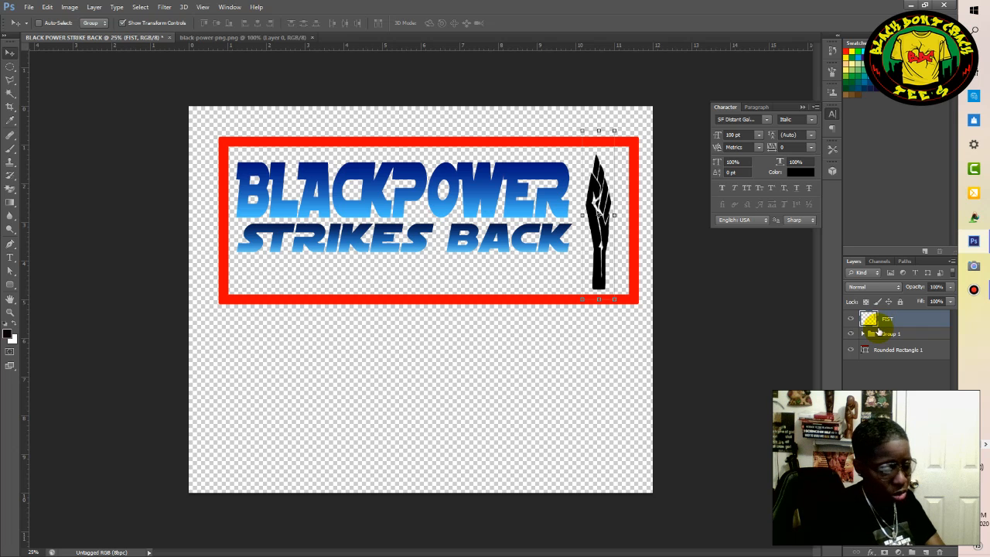
key(ctrl+t)
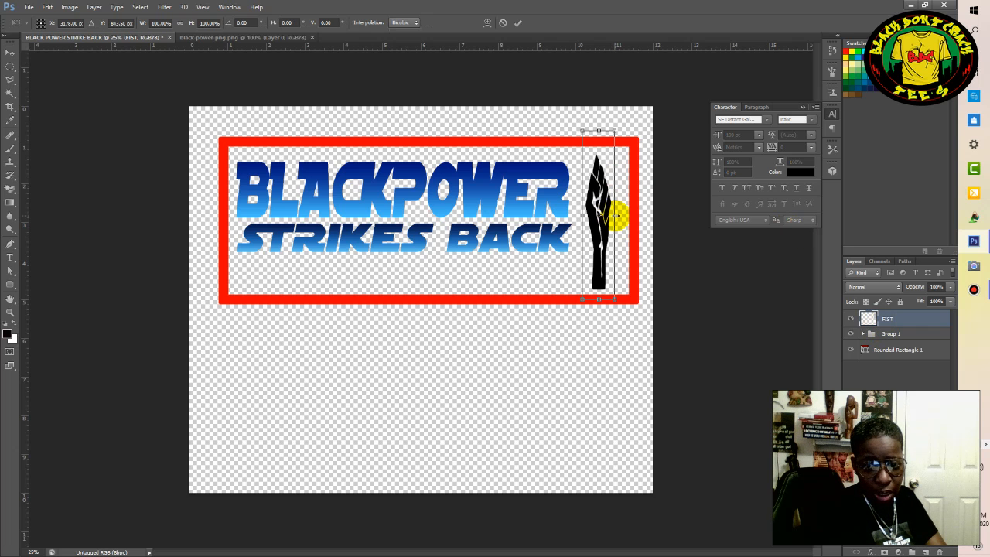
drag(615, 216, 630, 216)
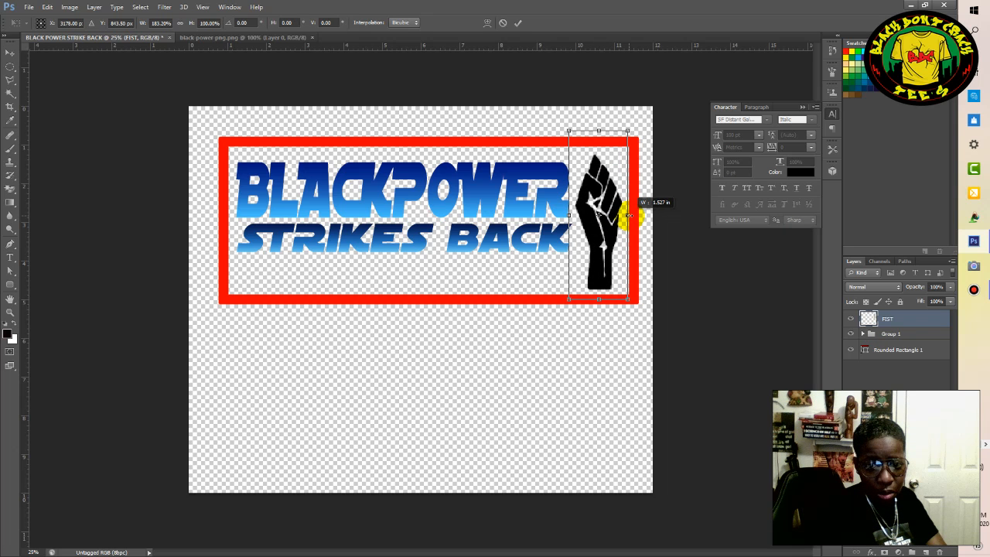
drag(629, 215, 630, 216)
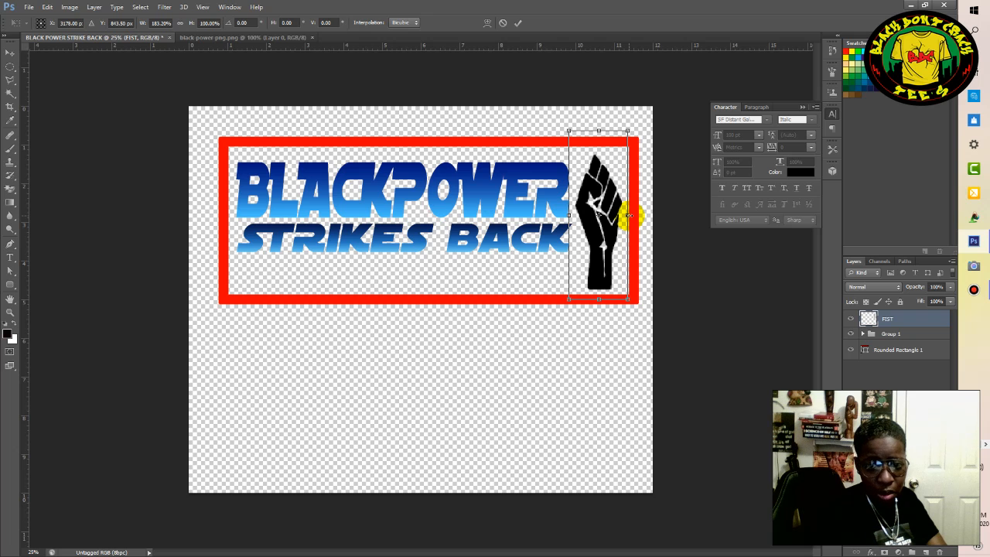
click(519, 24)
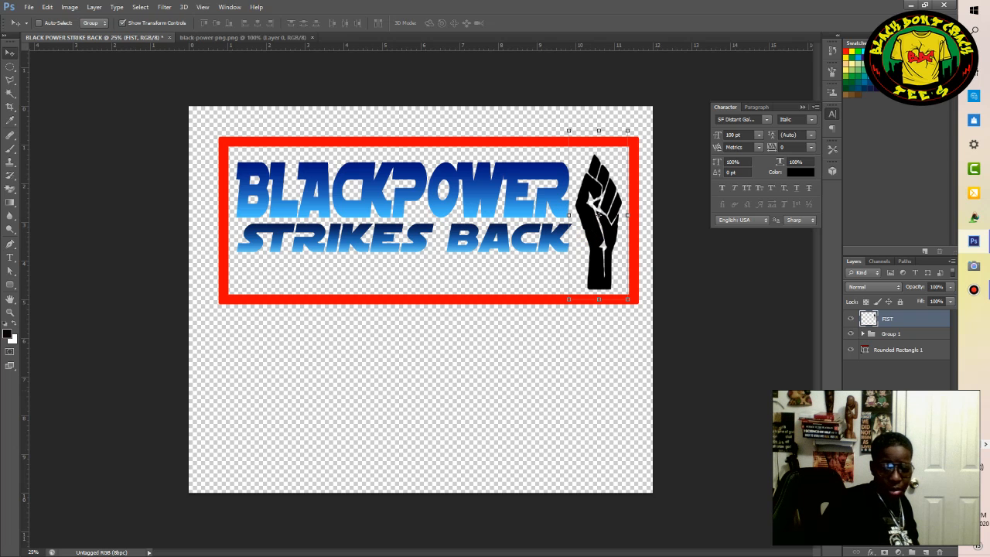
Apply a red Color Overlay to the FIST layer with Normal blend mode and 100% opacity.
click(870, 551)
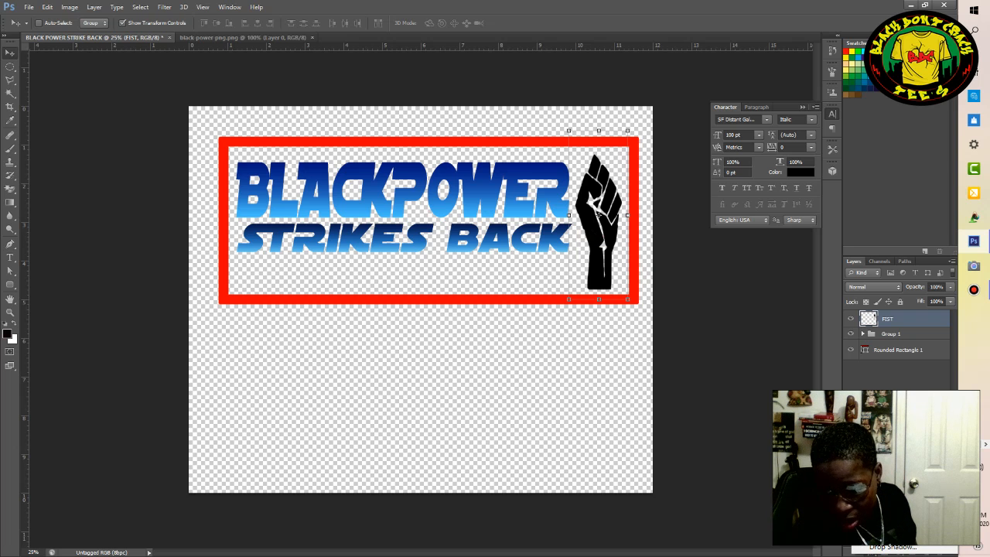
click(894, 513)
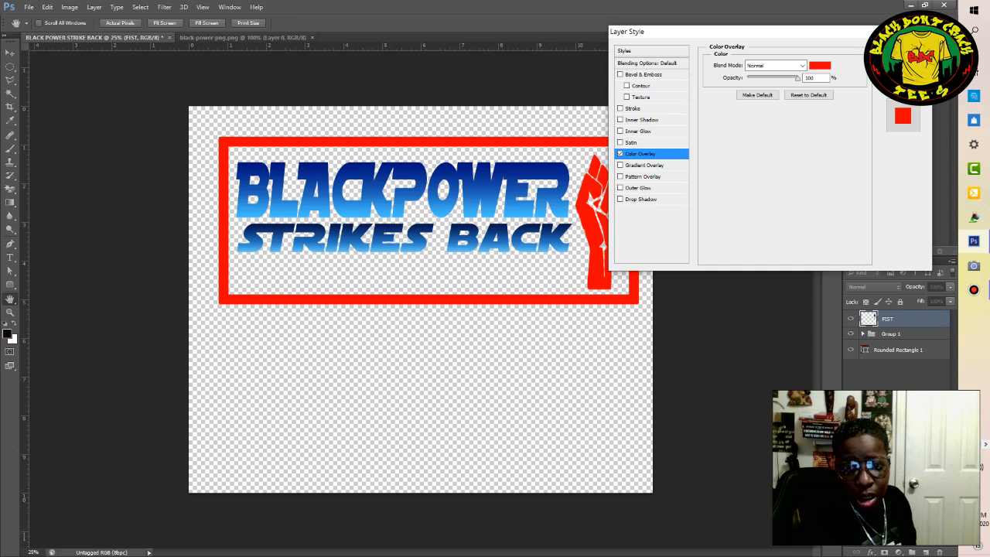
key(Return)
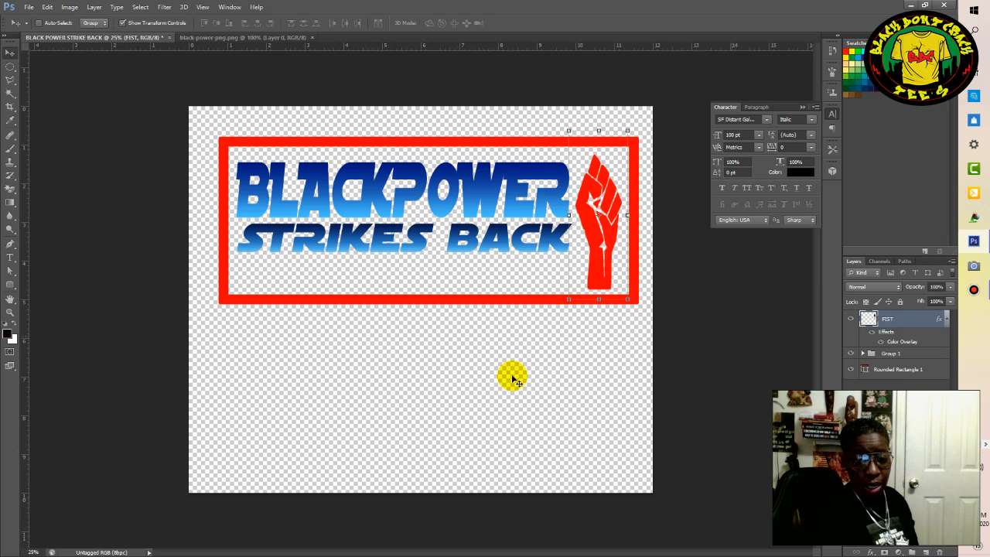
Stretch the text group's height to about 143% and move it down about 1.3 in to fit the red frame, leaving it deselected.
click(889, 354)
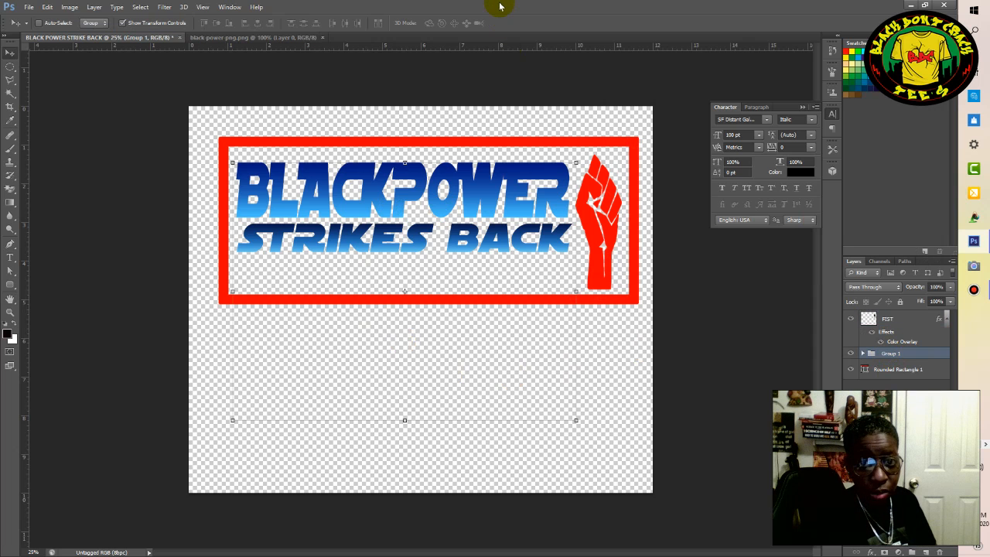
mouse_move(501, 5)
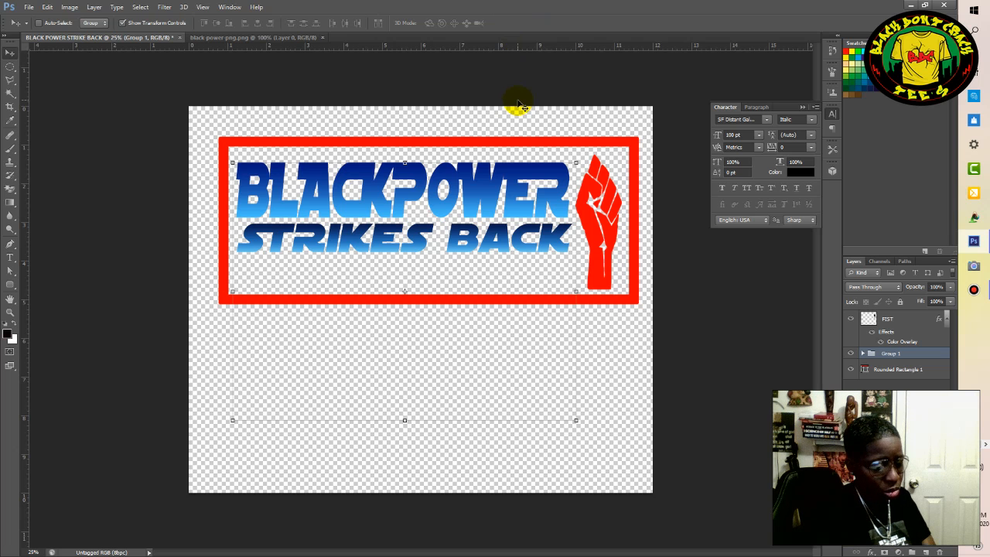
key(ctrl+t)
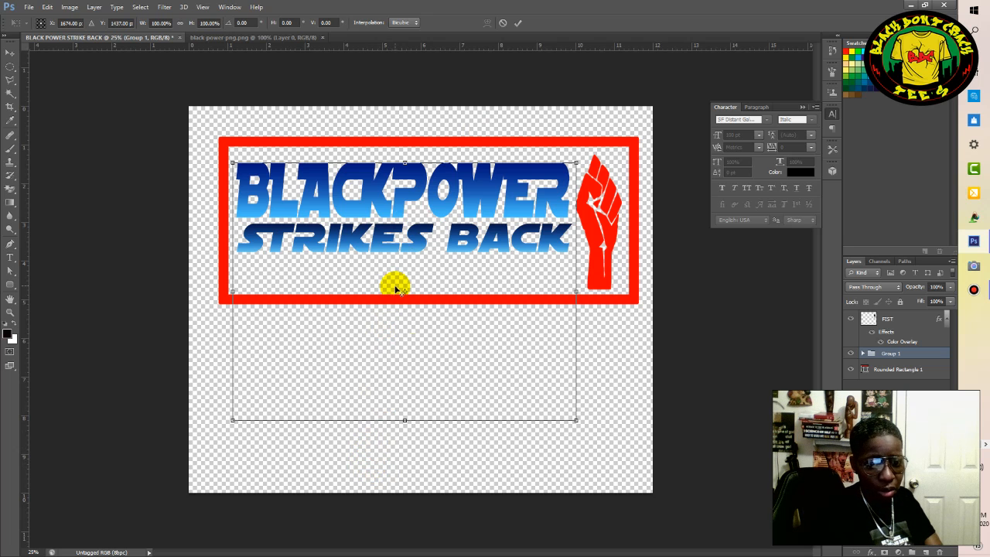
drag(404, 420, 402, 476)
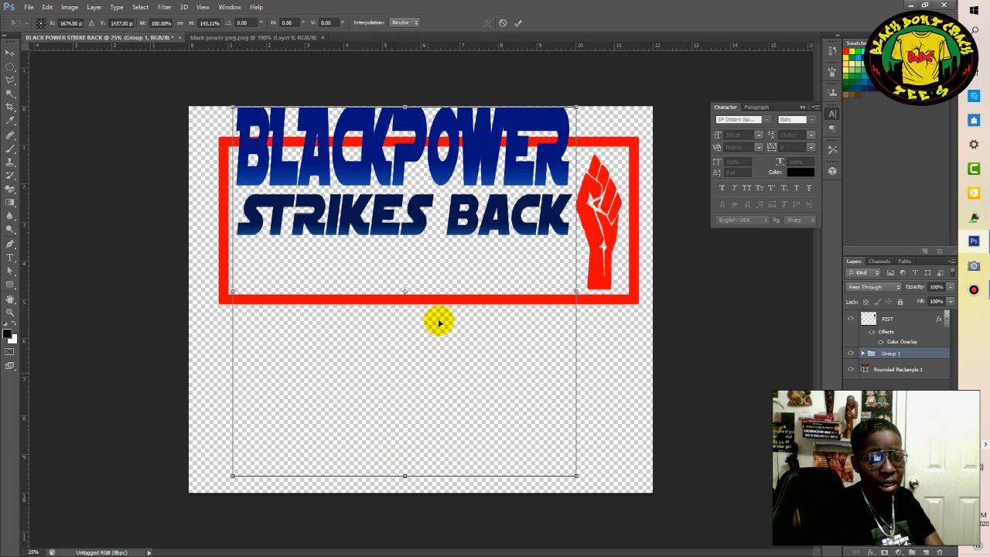
click(518, 25)
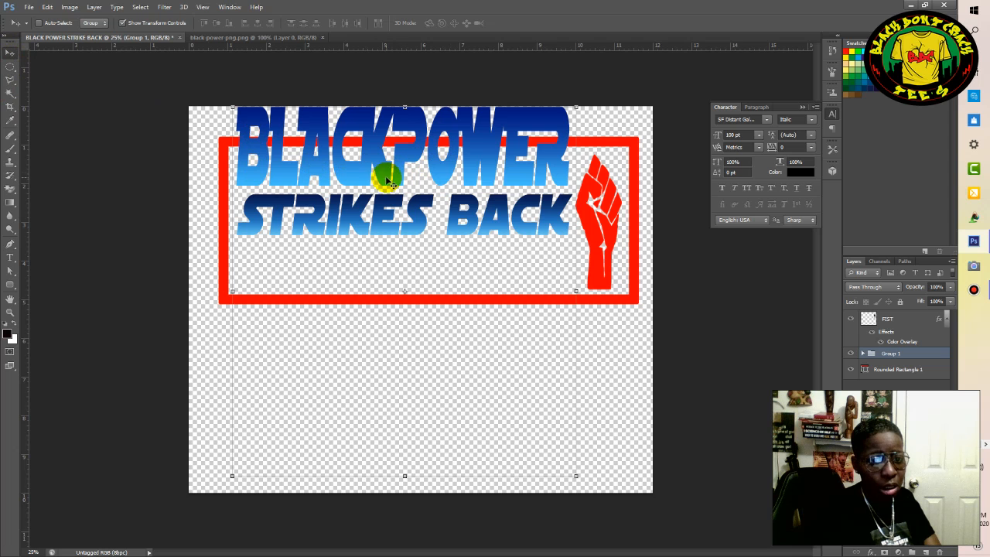
drag(381, 188, 378, 219)
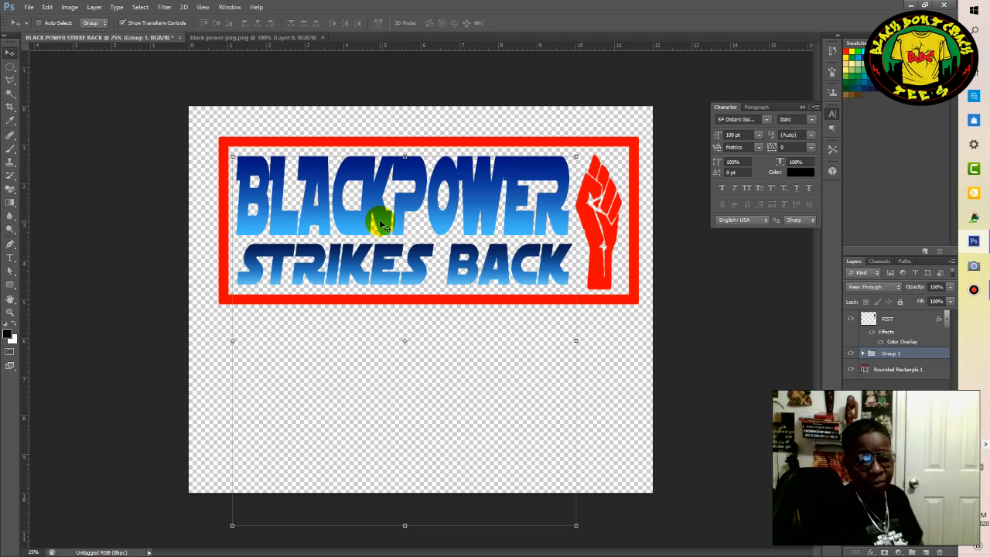
click(896, 433)
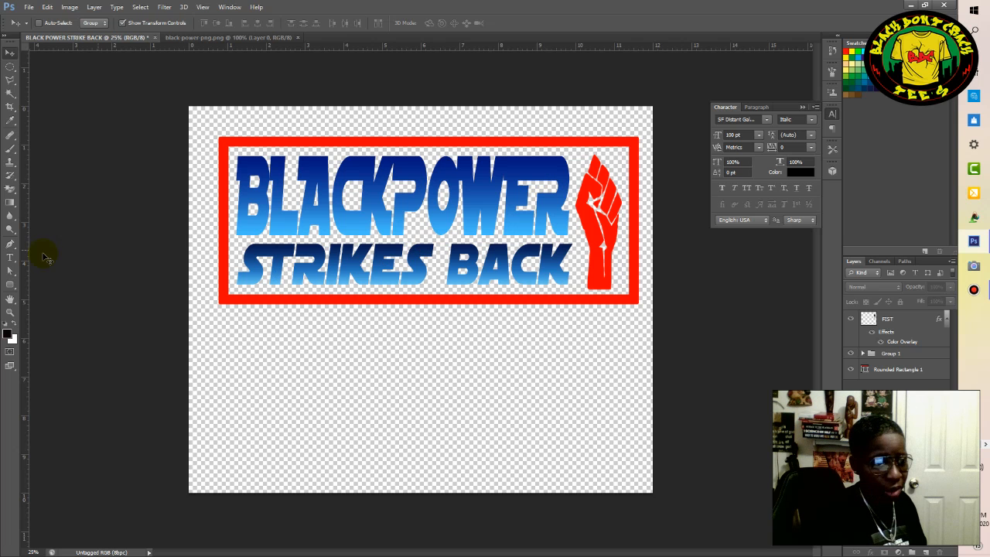
Switch to Chrome and search Google for "STAR WARS PNG" in a new tab.
click(7, 259)
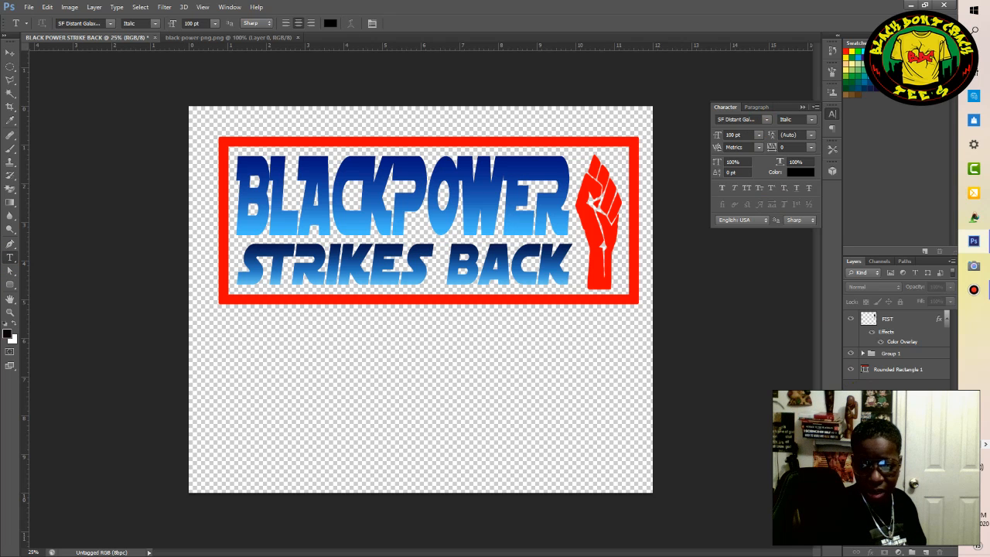
click(975, 411)
click(975, 101)
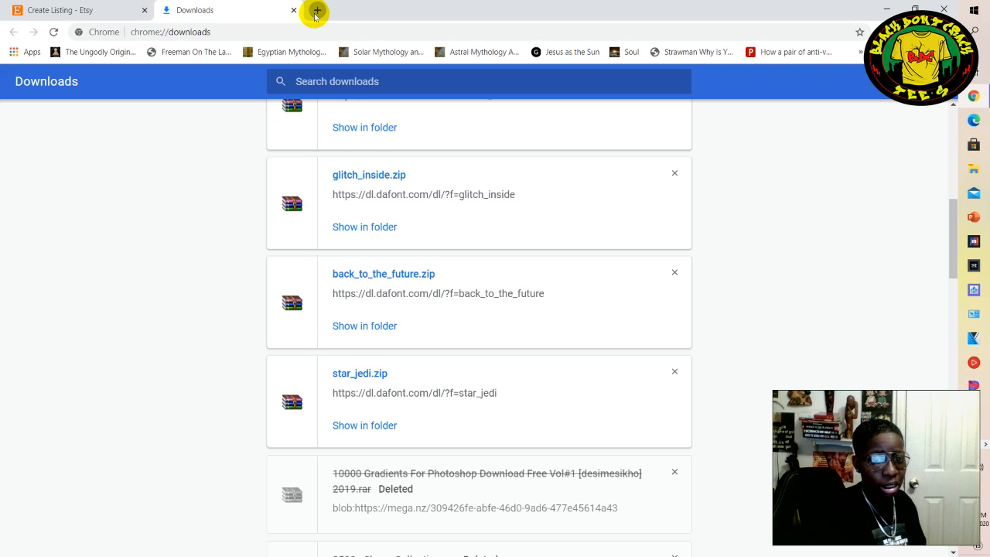
click(316, 11)
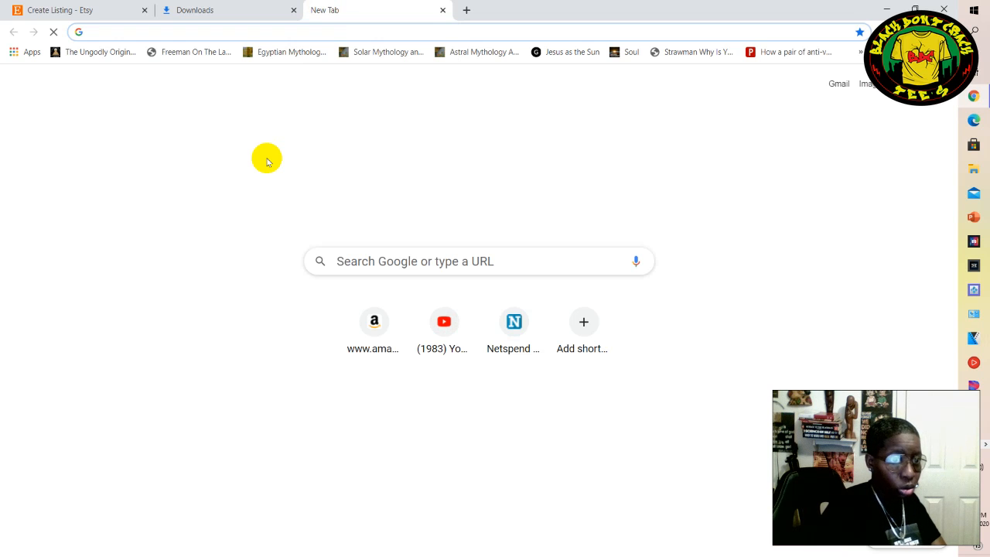
text(STAR WARS)
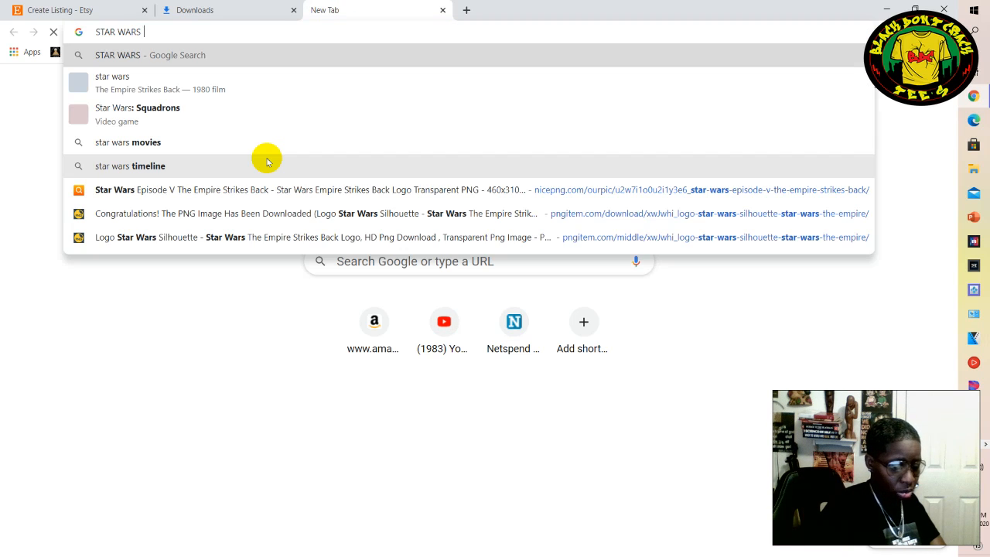
text( PNG)
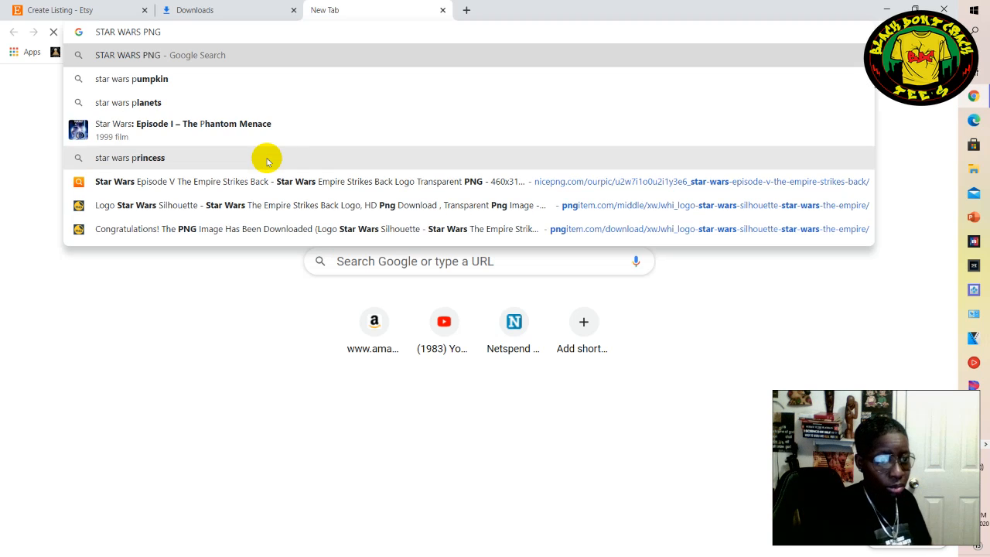
click(163, 55)
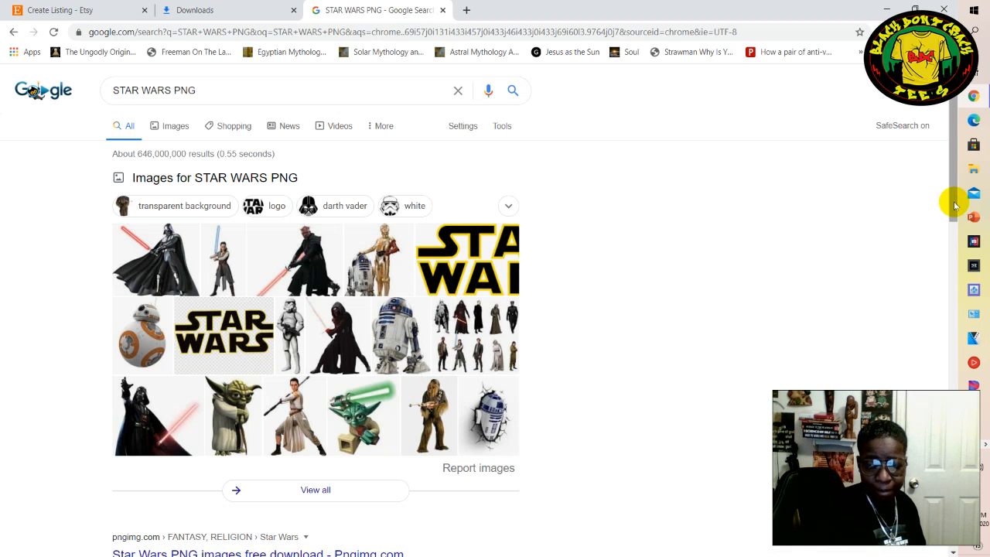
Show the image results for the "STAR WARS PNG" search and browse them.
mouse_move(954, 202)
mouse_down()
mouse_move(953, 218)
mouse_move(950, 195)
mouse_up()
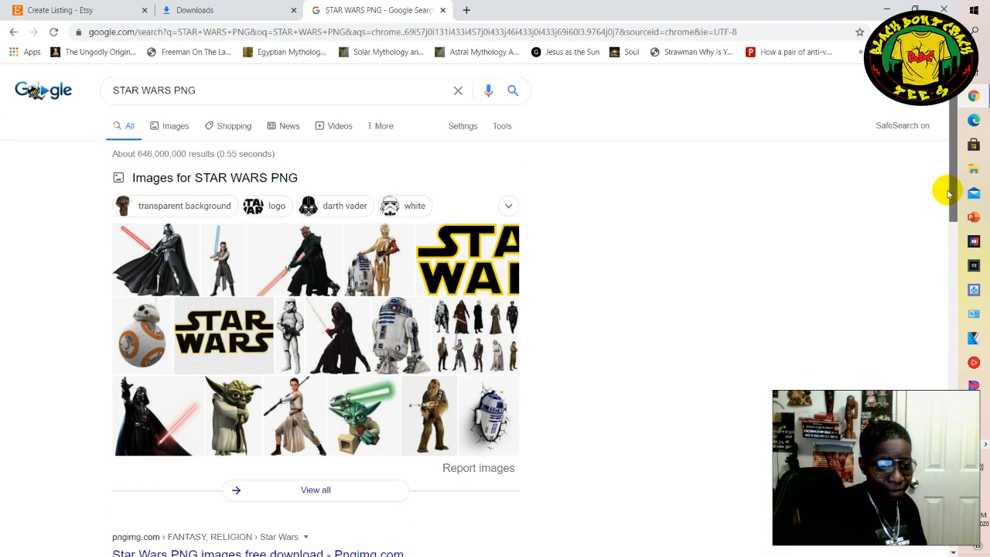
click(176, 132)
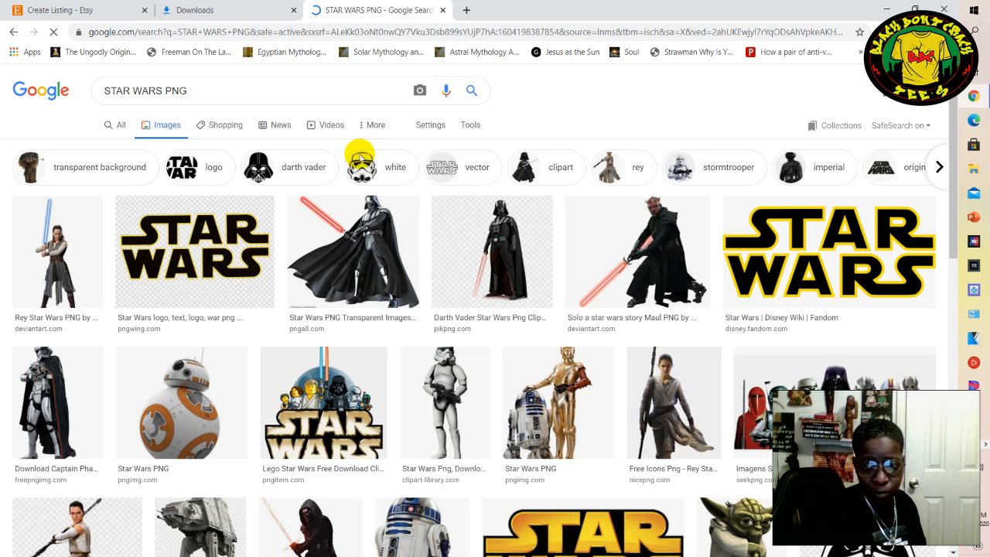
drag(951, 197, 935, 162)
Change the image search to the suggested query "empire strikes back logo png".
click(163, 90)
drag(160, 91, 40, 92)
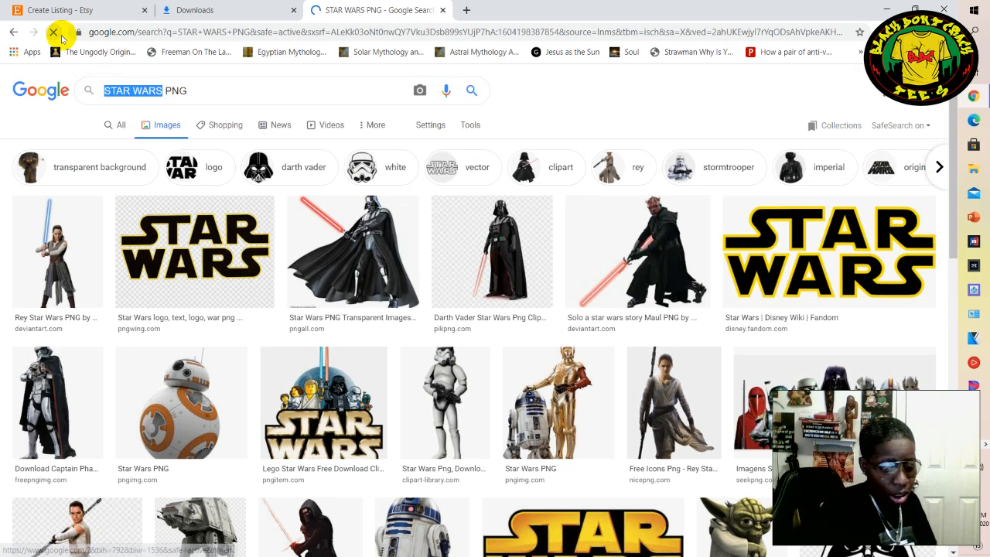
text(EMPIRE)
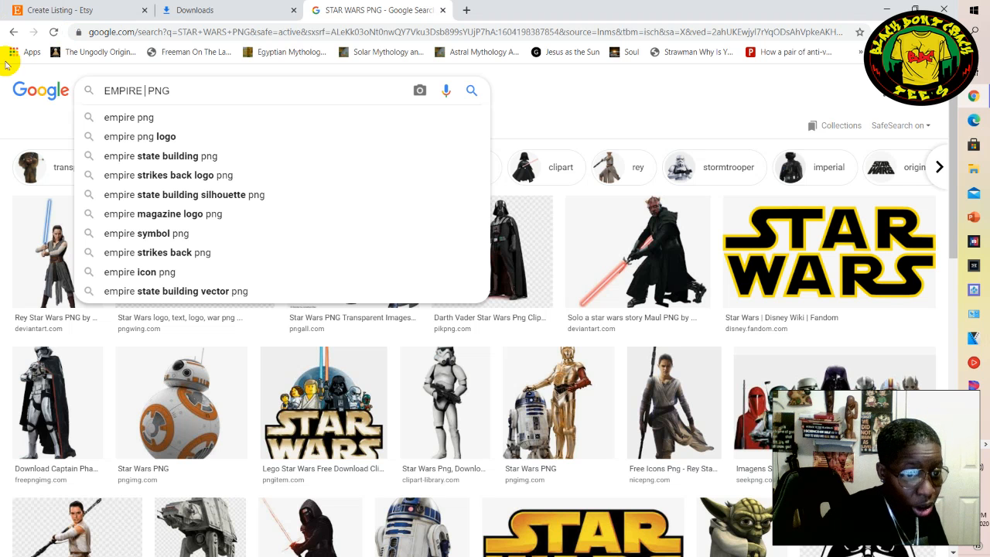
click(196, 175)
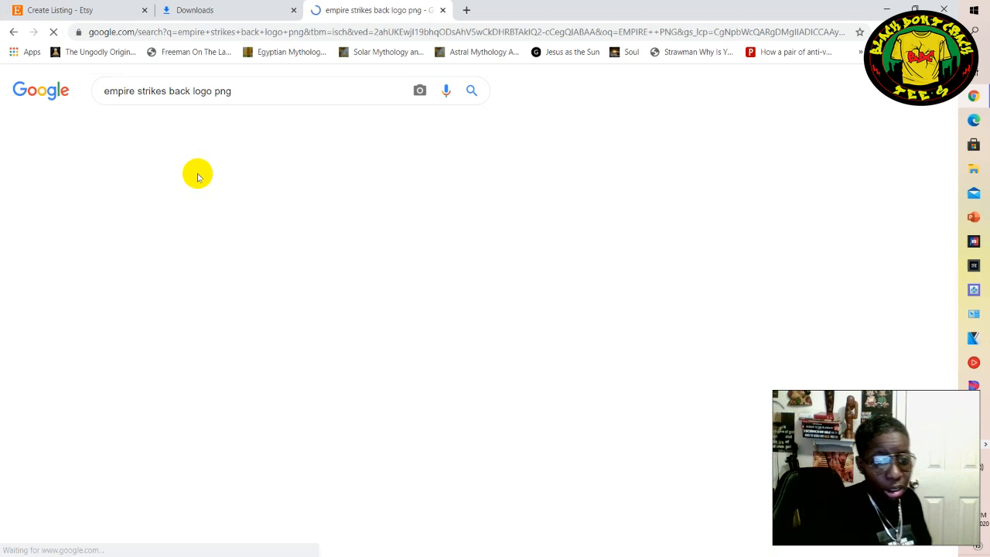
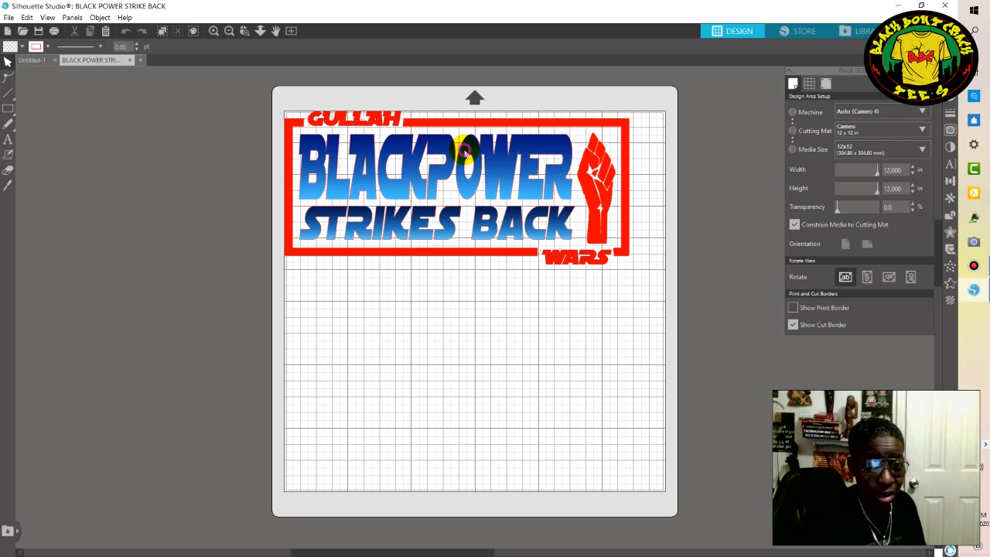
Resize the whole framed Black Power graphic to 11 in wide and 6 in high.
click(464, 155)
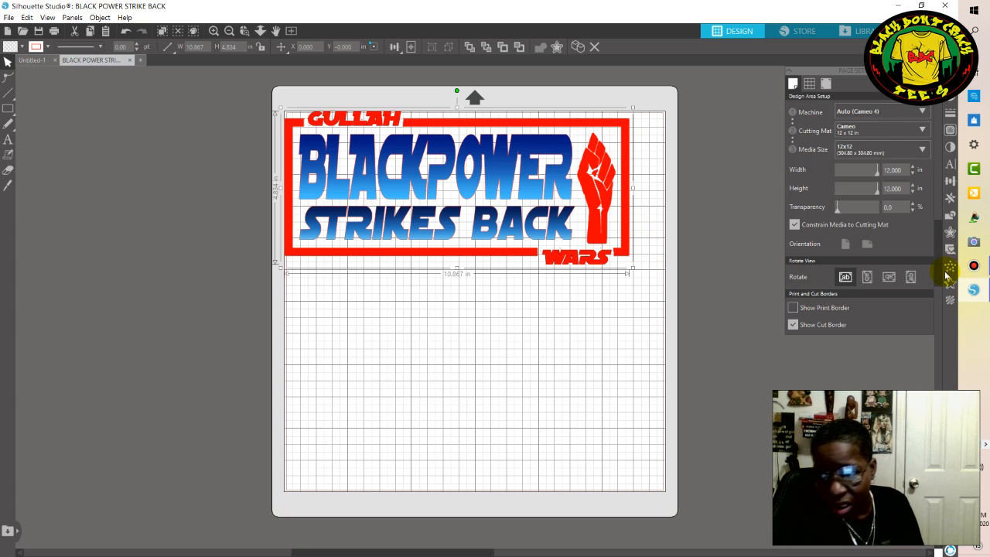
click(951, 181)
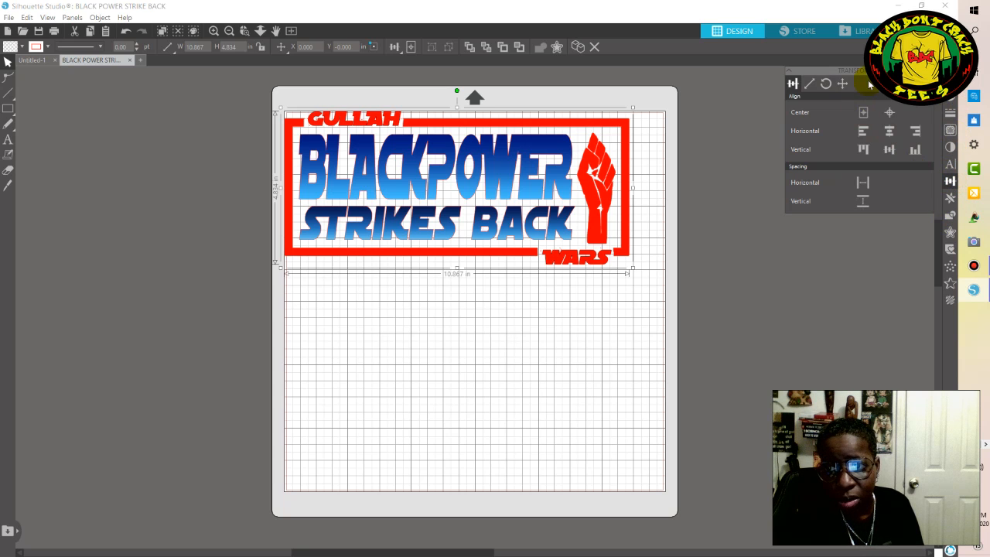
click(810, 83)
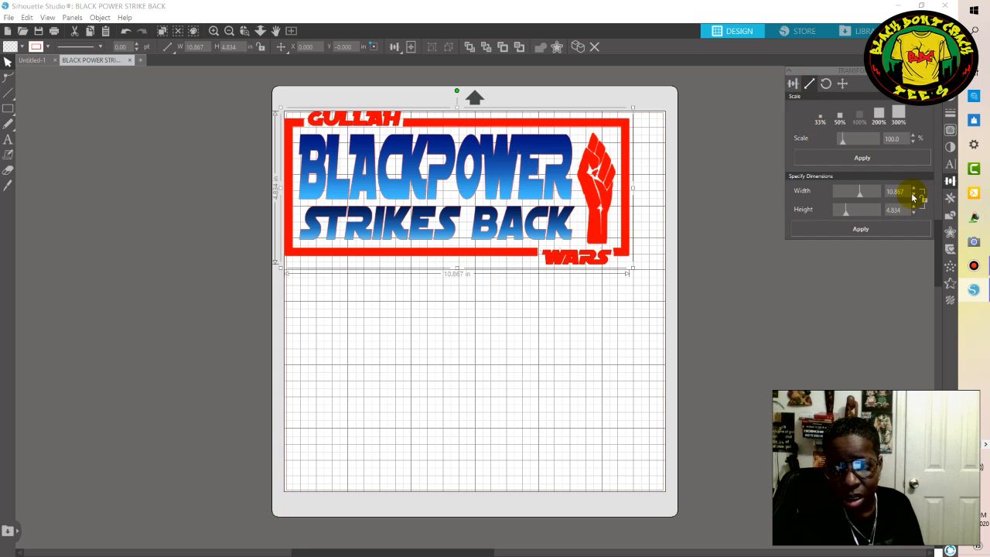
drag(907, 191, 873, 195)
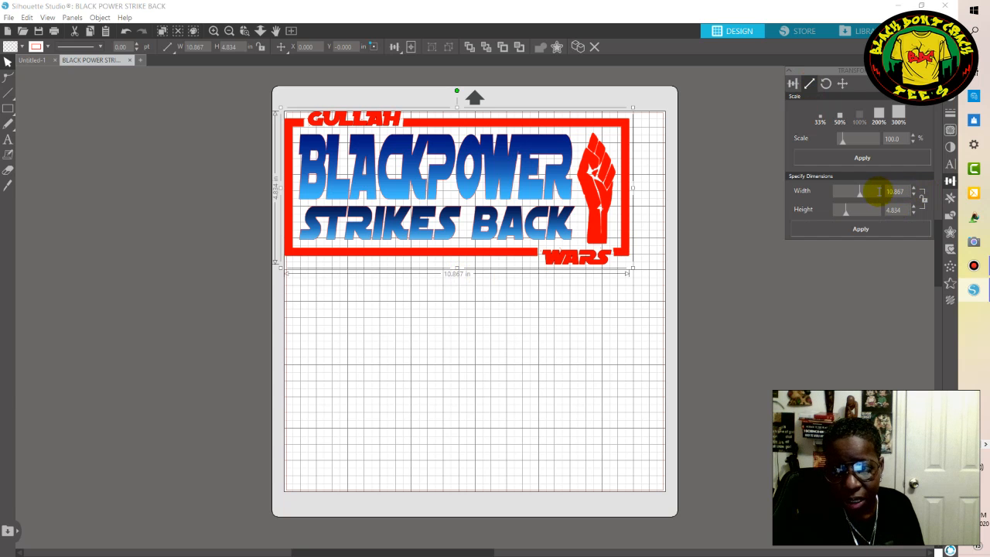
text(11)
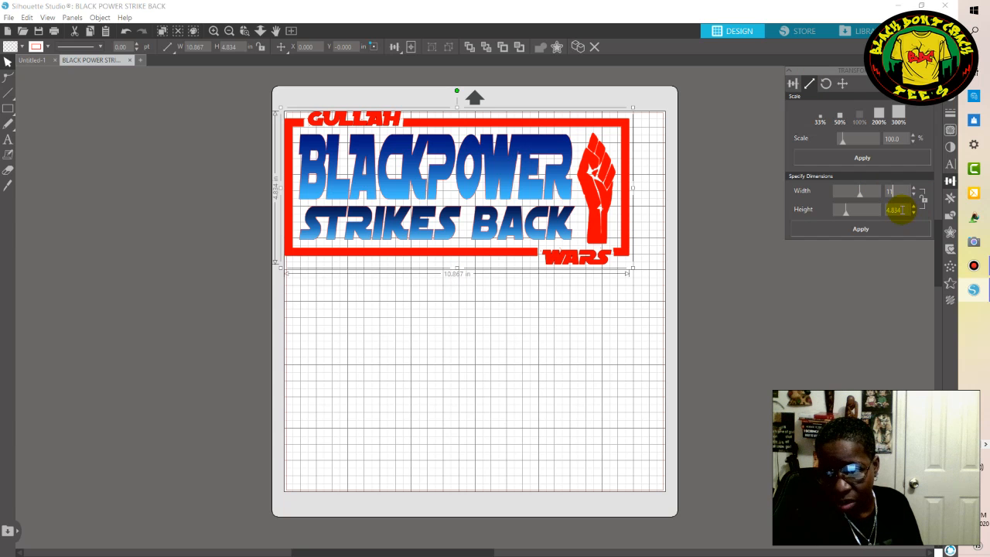
drag(898, 209, 860, 209)
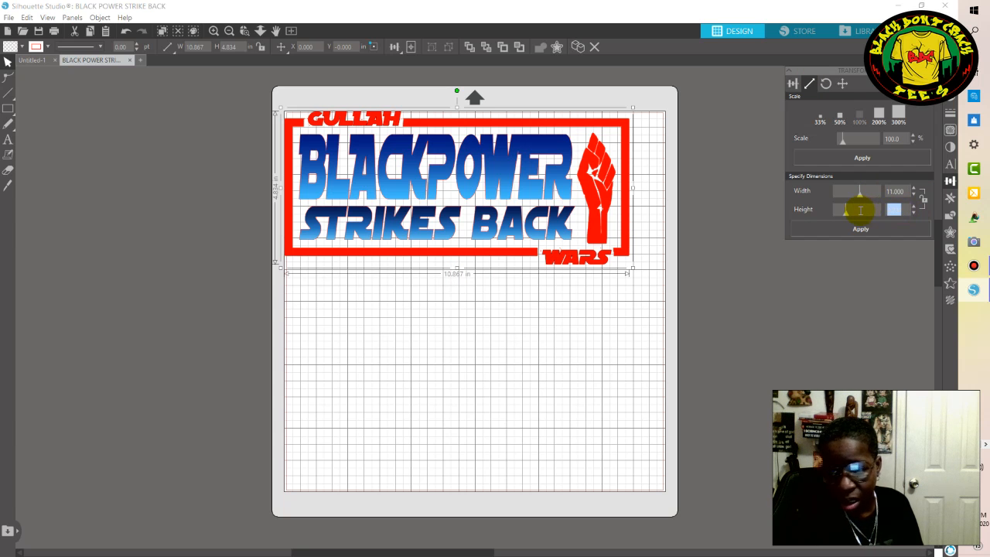
key(BackSpace)
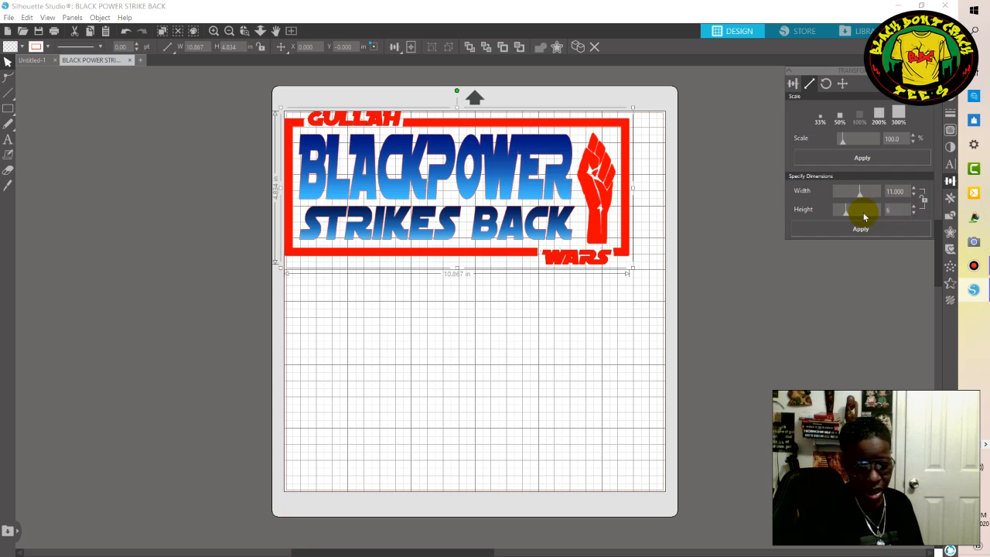
key(Return)
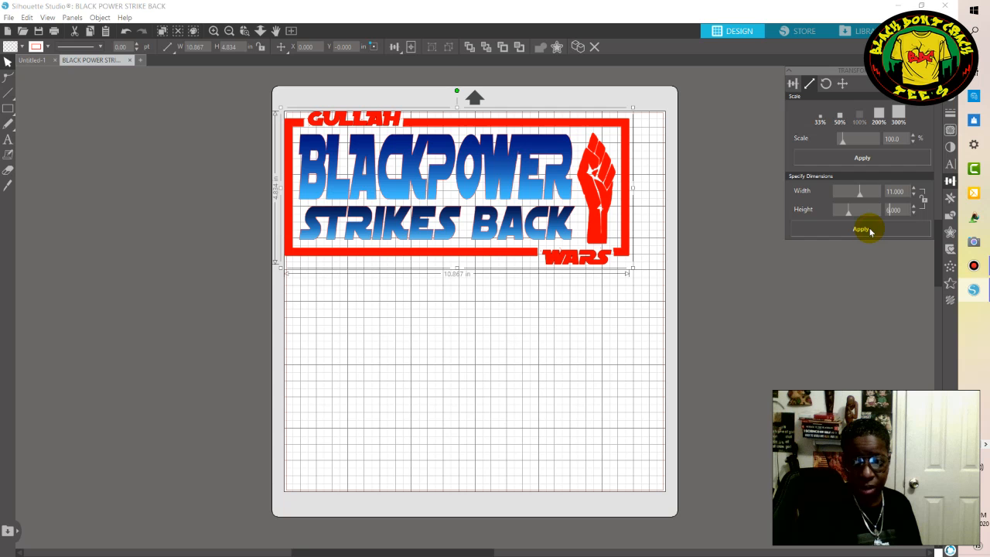
click(870, 232)
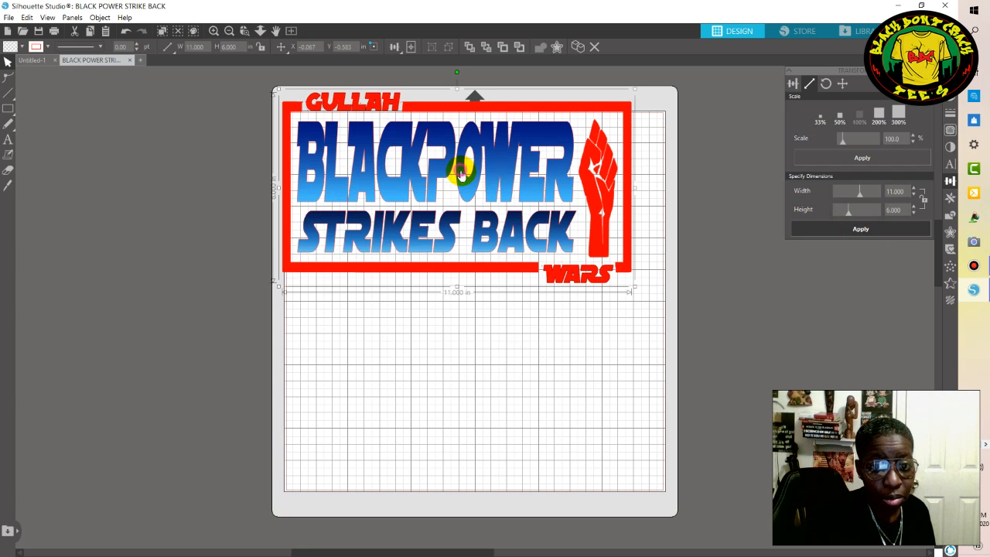
Move the graphic down onto the cutting mat to about X 0.437 in, Y 0.701 in, and reselect it.
drag(464, 186, 472, 198)
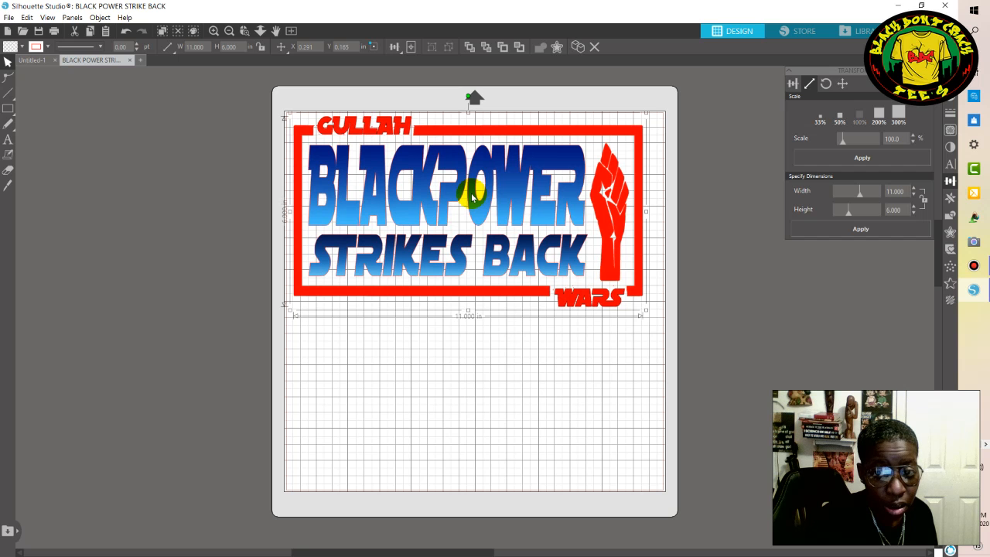
drag(472, 197, 475, 200)
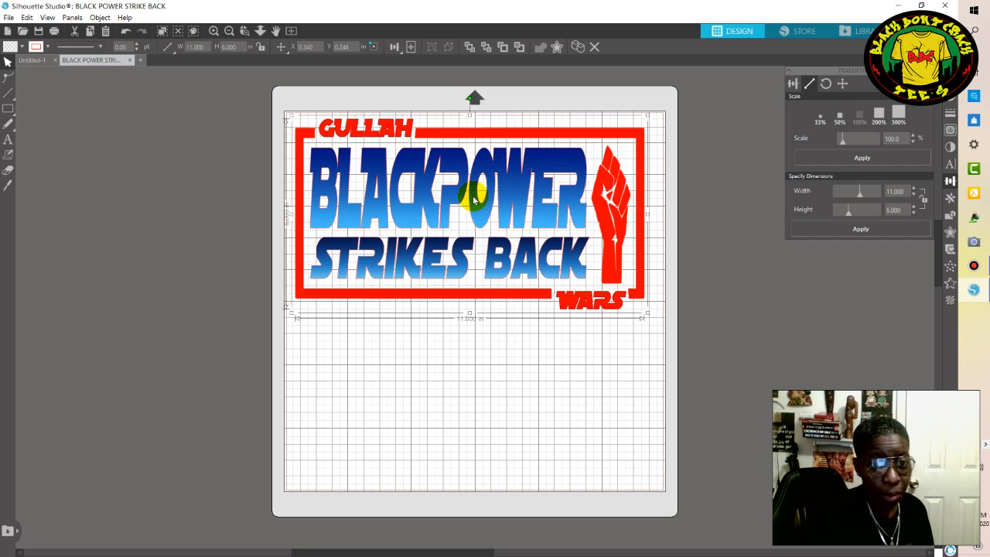
drag(475, 200, 477, 215)
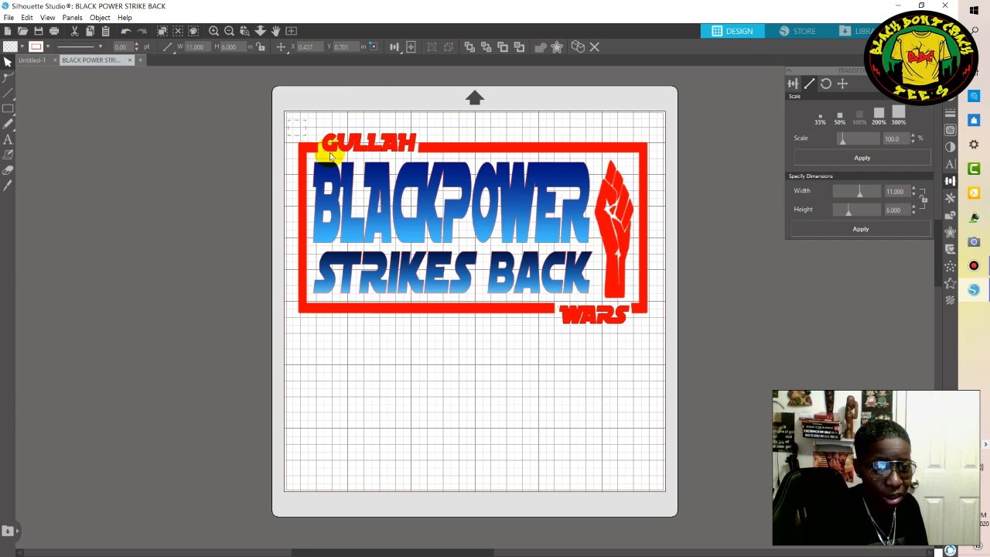
drag(379, 193, 656, 339)
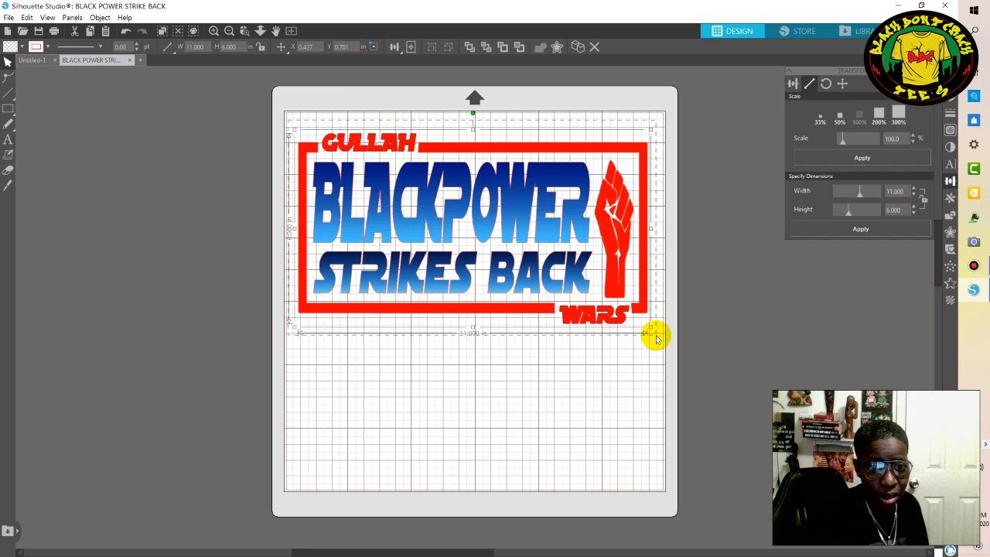
drag(656, 338, 656, 337)
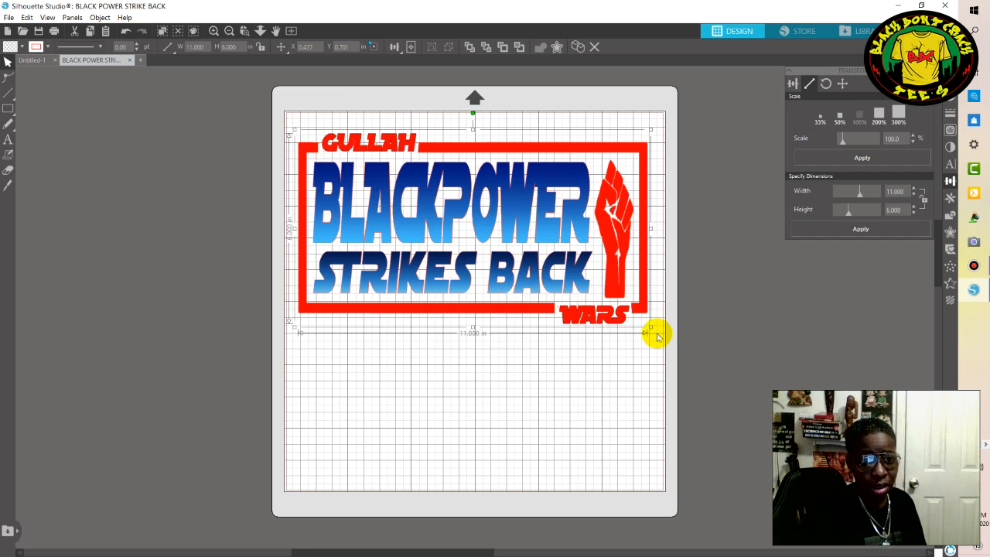
Release the graphic's compound path and nudge the separate pieces up to about Y 0.636 in.
right_click(448, 210)
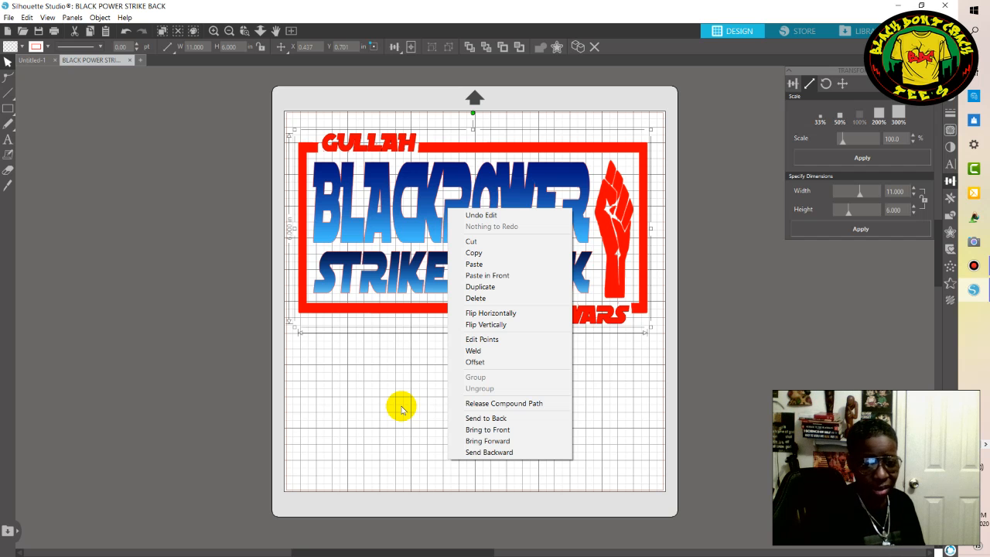
click(515, 403)
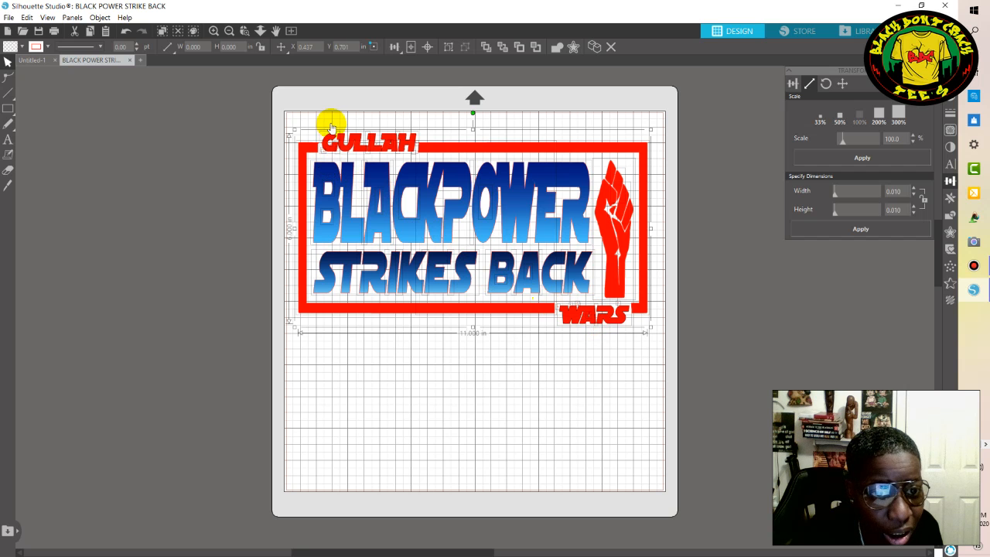
key(Up)
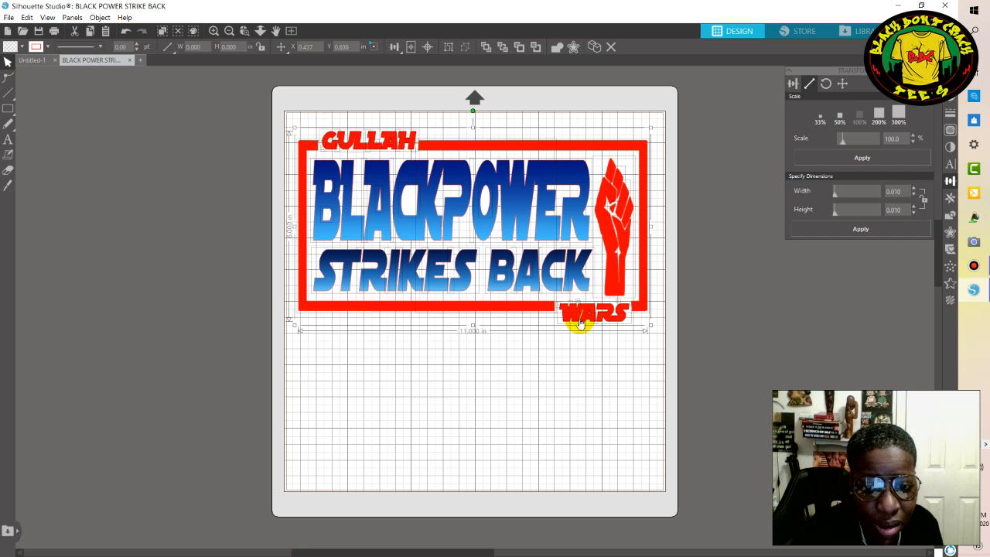
Group all the released pieces and move the group slightly to about X 0.453 in, Y 0.717 in.
click(307, 130)
drag(387, 160, 662, 347)
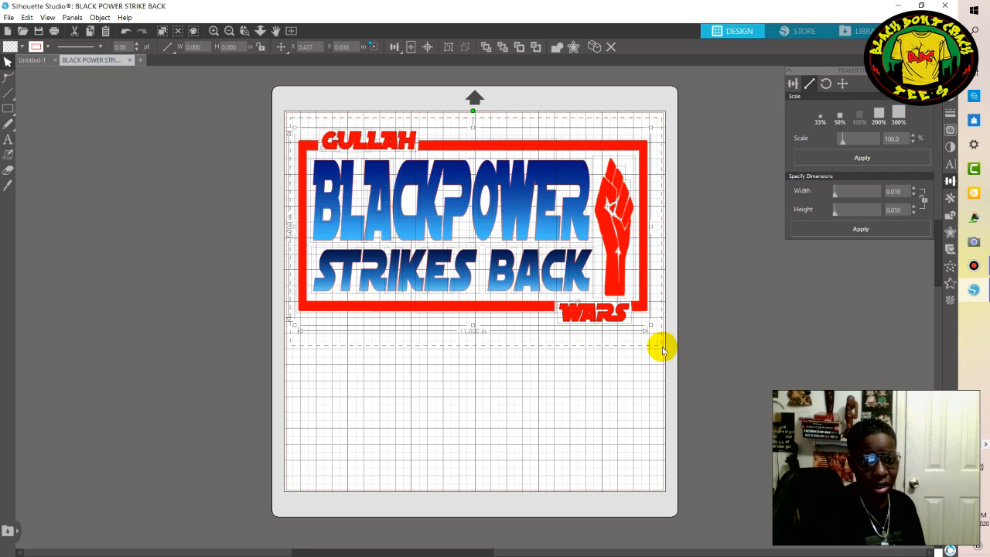
right_click(451, 208)
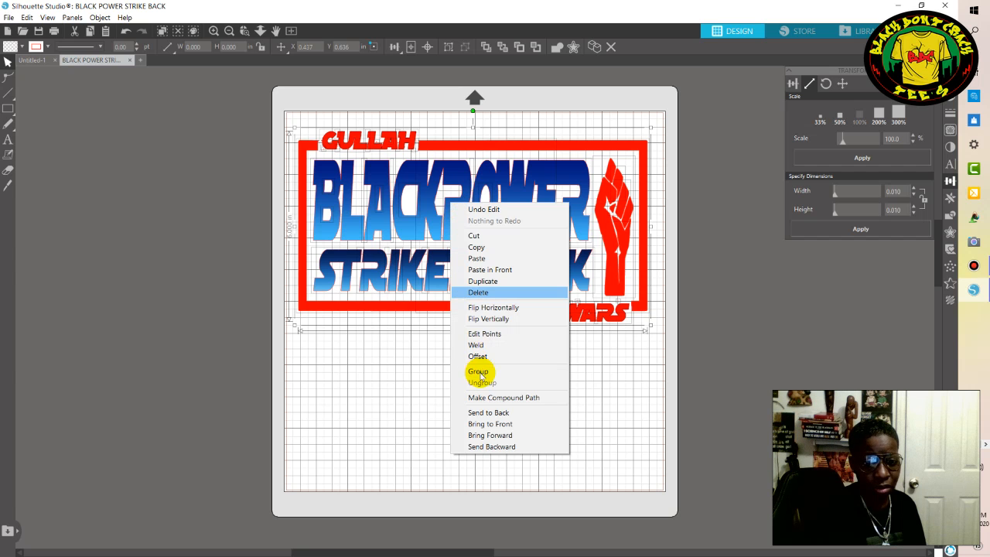
click(479, 372)
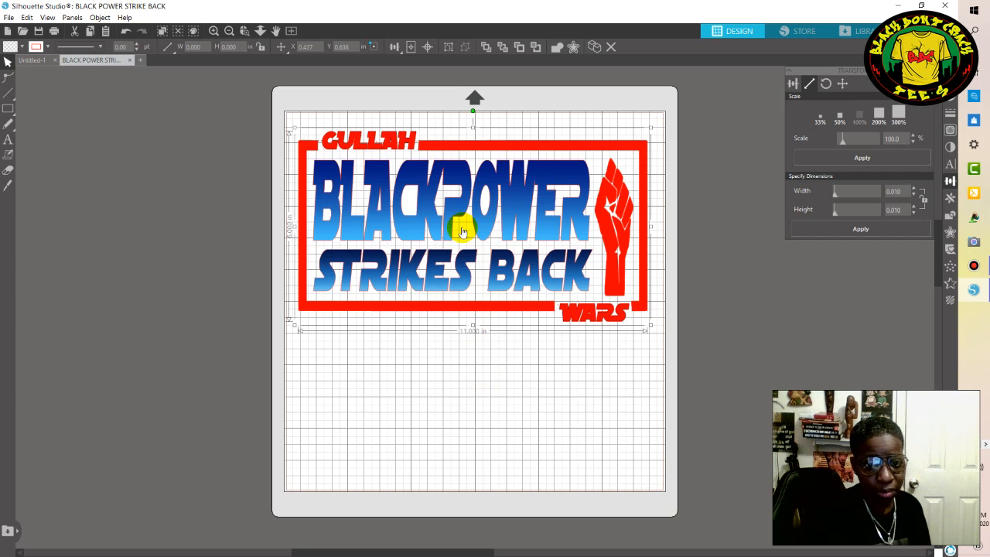
drag(446, 219, 456, 217)
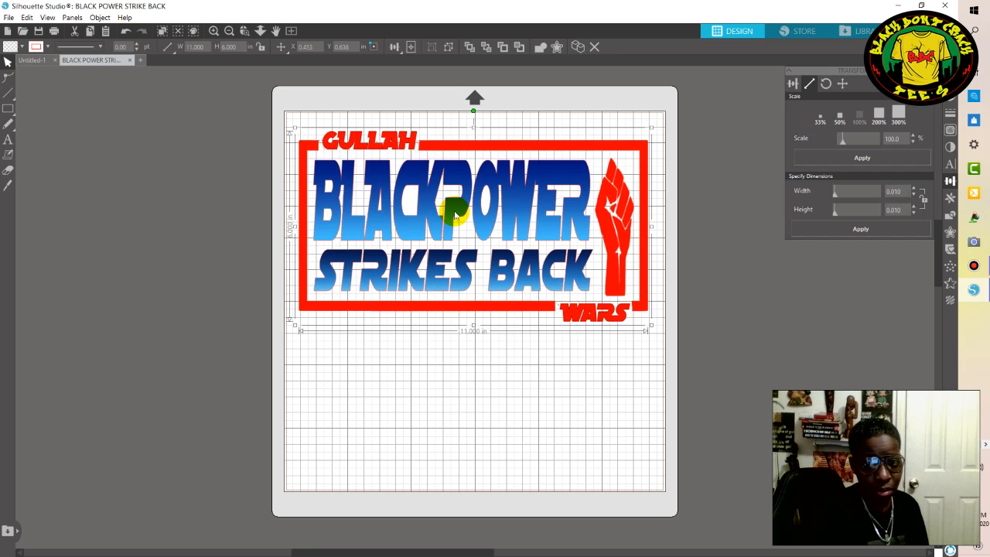
drag(456, 217, 456, 219)
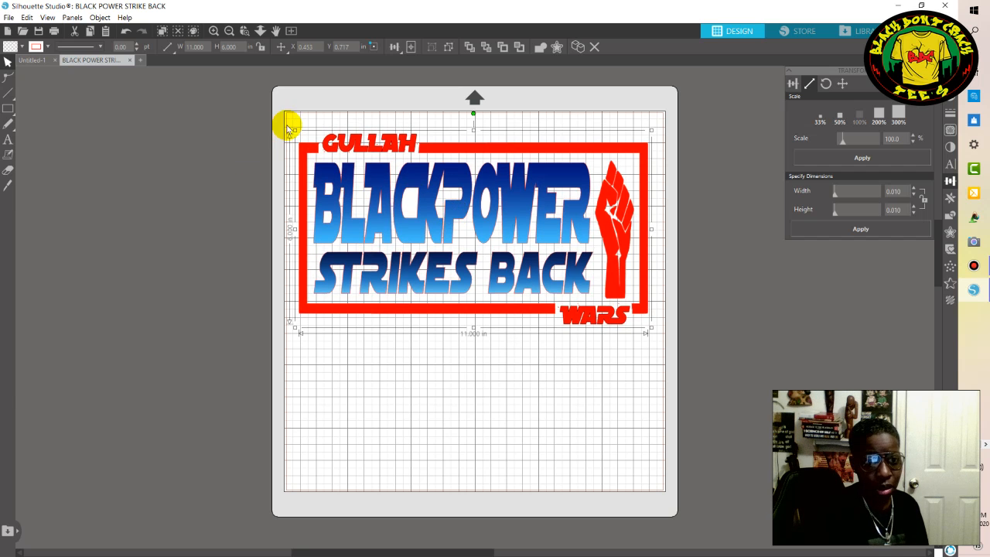
Ungroup the whole design and shift its pieces to about X 0.535 in, Y 0.701 in.
drag(289, 123, 658, 347)
click(475, 232)
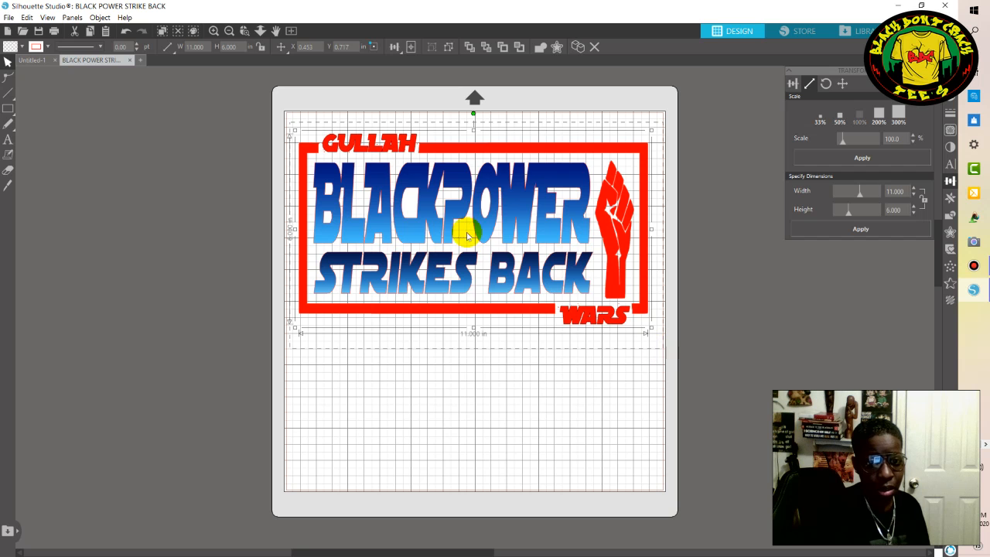
right_click(463, 224)
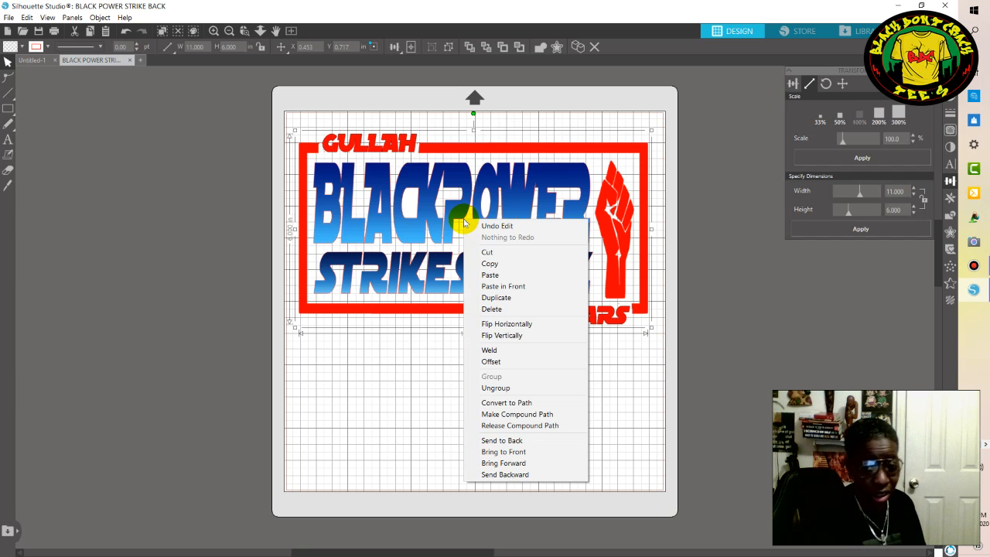
click(499, 389)
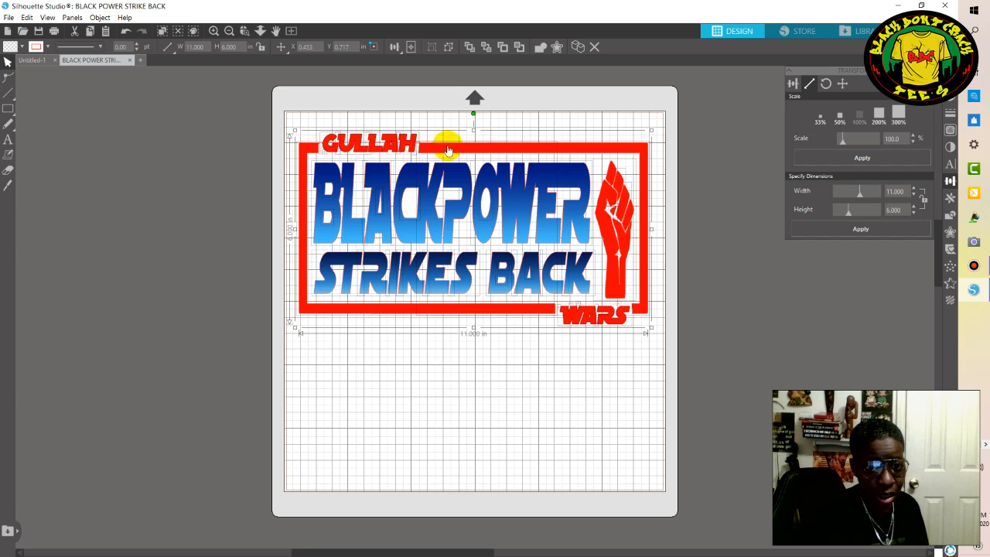
mouse_move(449, 150)
mouse_down()
mouse_move(460, 147)
mouse_move(465, 184)
mouse_move(458, 141)
mouse_up()
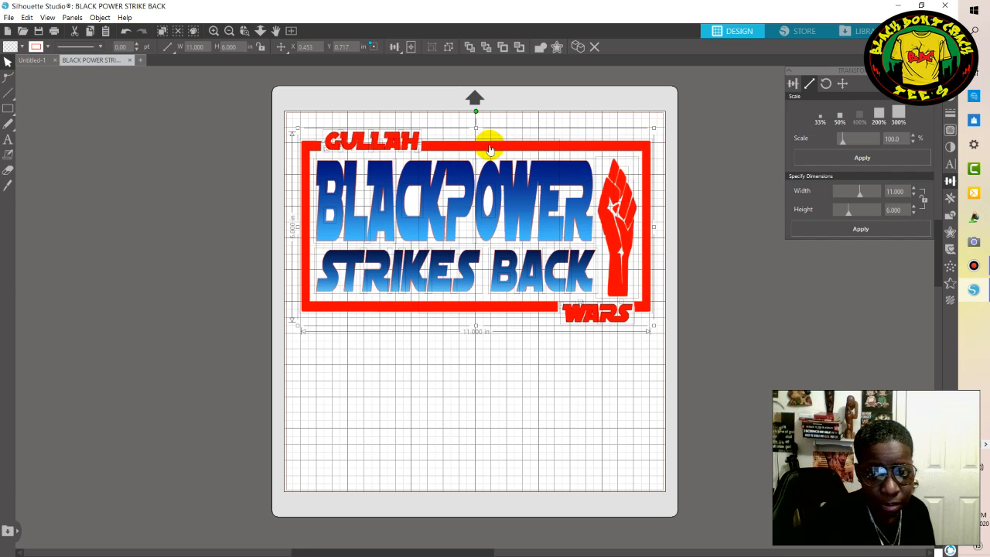
right_click(489, 151)
right_click(490, 153)
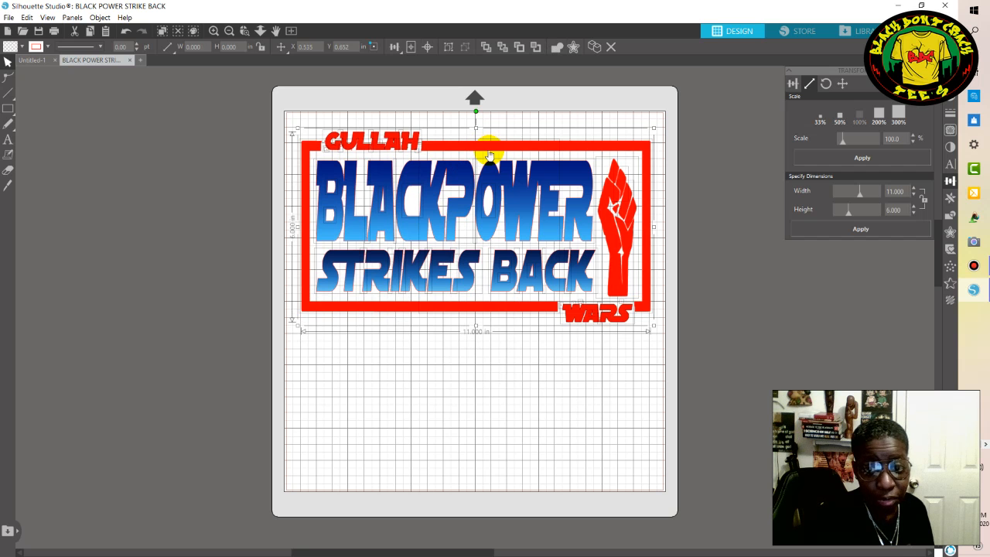
key(Down)
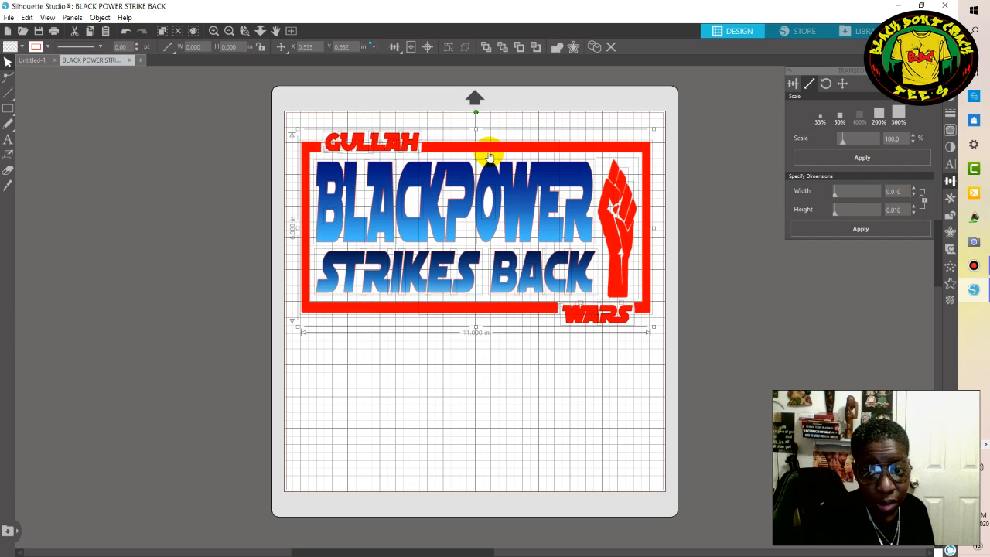
key(Down)
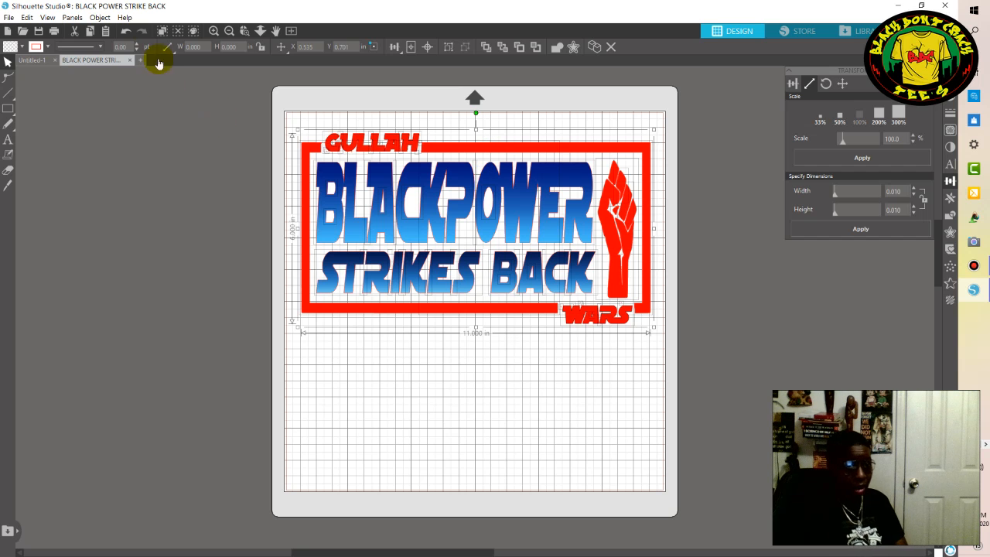
Undo the recent moves, the ungrouping and the grouping, back to the released, ungrouped pieces.
click(126, 32)
click(126, 31)
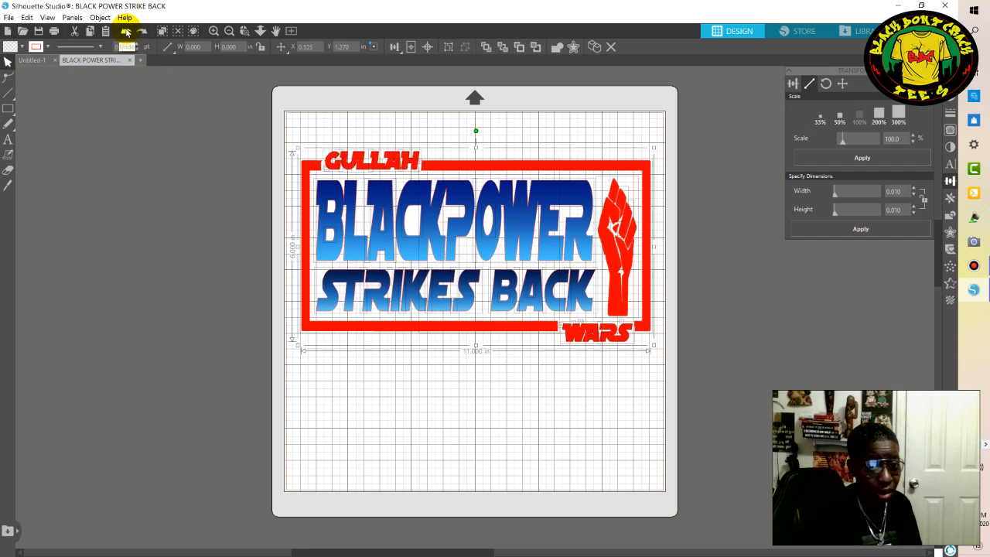
click(126, 32)
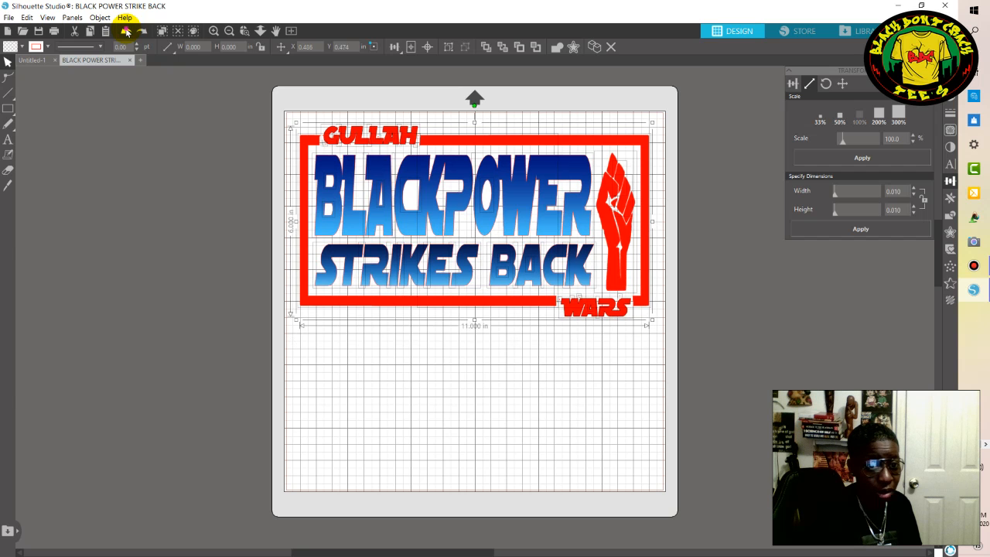
click(126, 32)
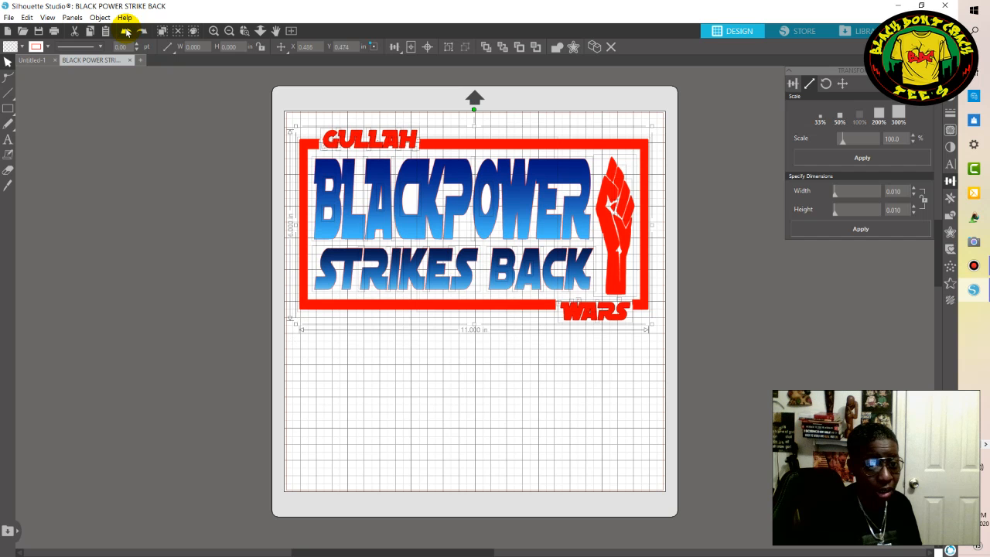
click(126, 32)
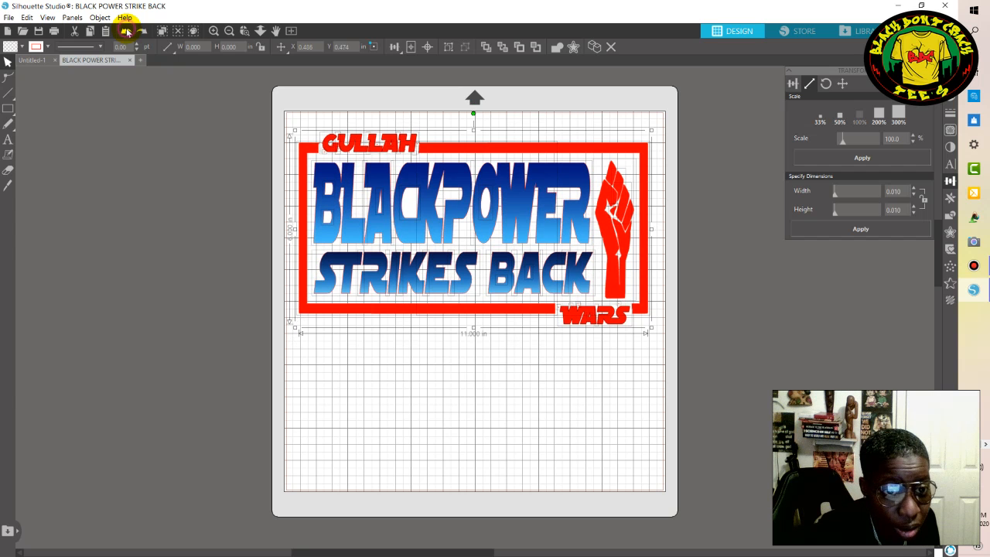
click(126, 32)
click(126, 32)
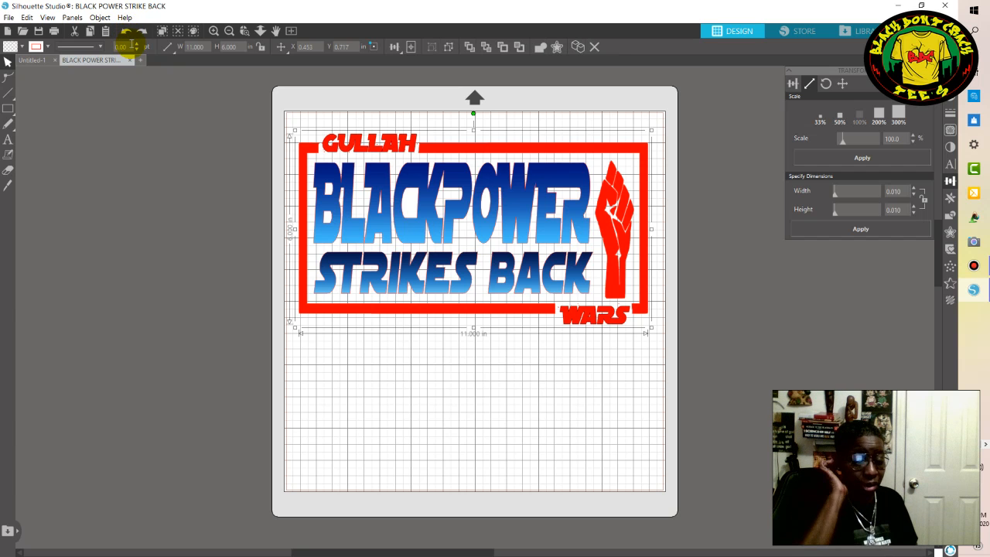
click(128, 35)
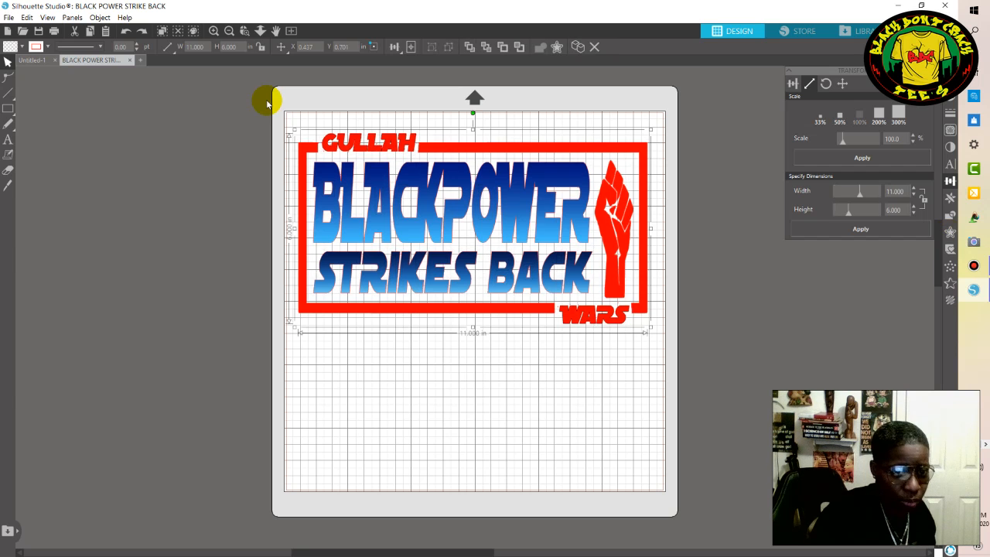
Release the compound path of the whole 11 by 6 in design into separate pieces.
key(alt)
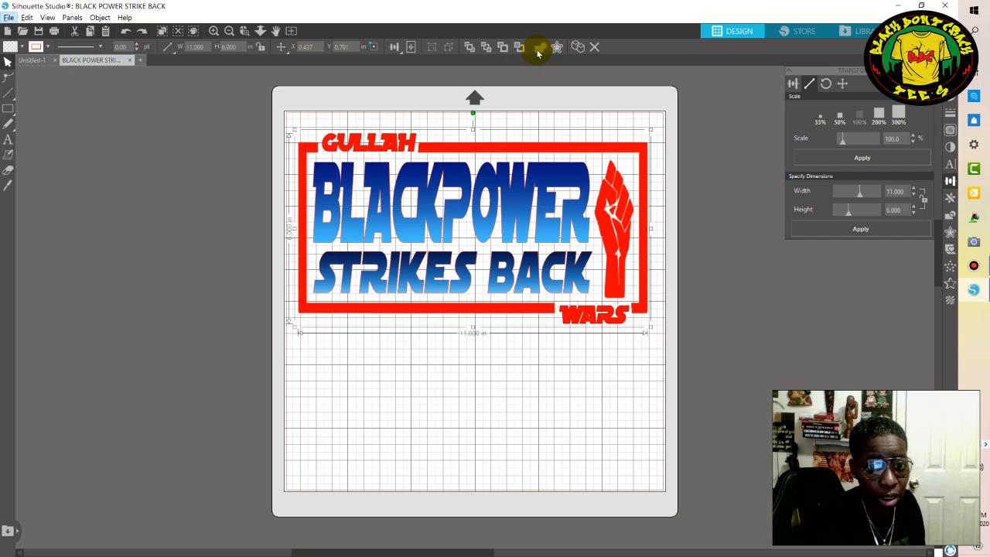
click(288, 121)
drag(289, 122, 666, 357)
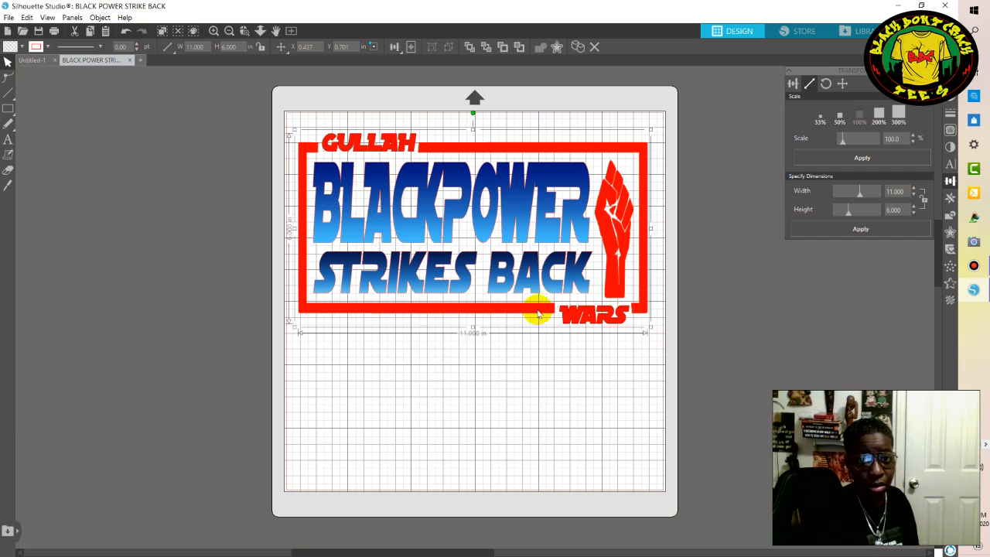
right_click(446, 209)
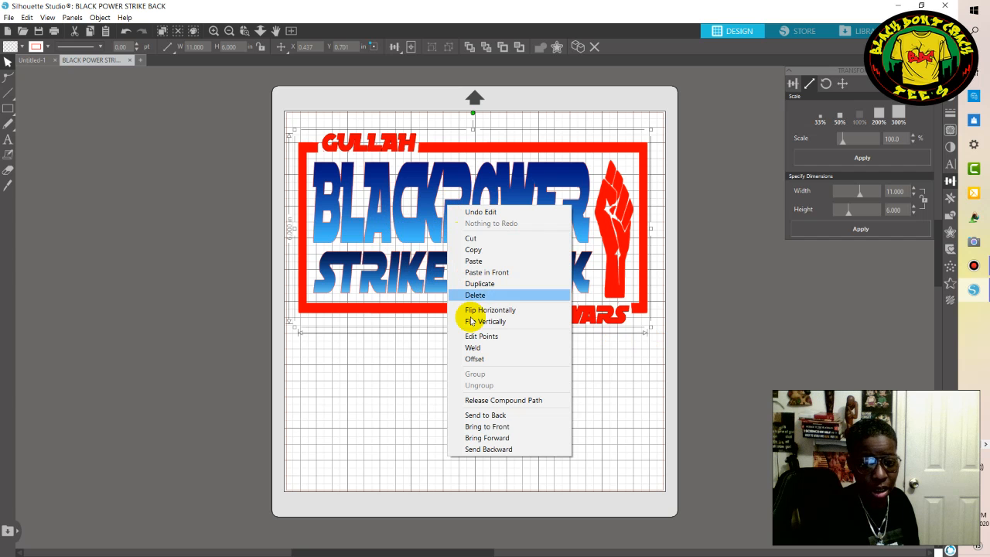
click(477, 348)
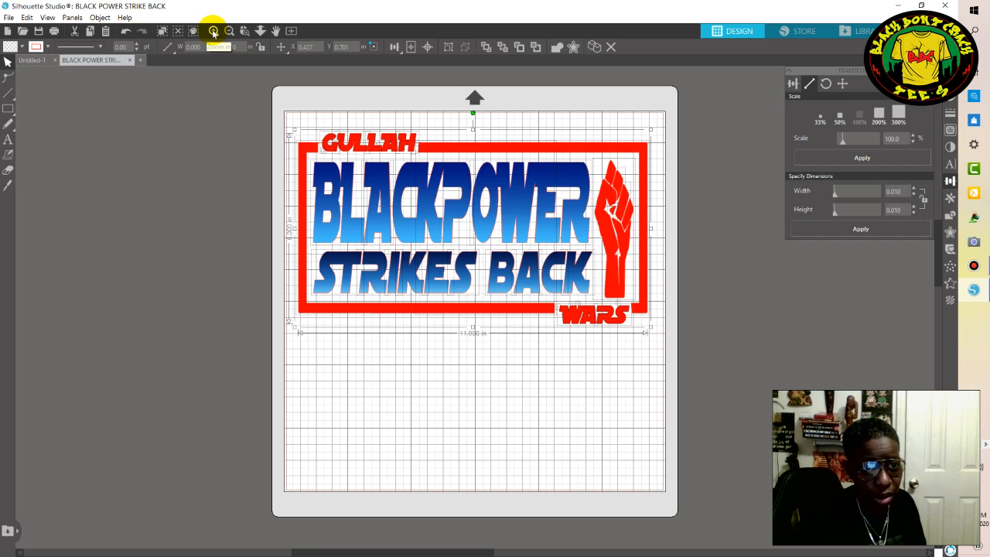
Examine the outlines of the released lettering, frame and WARS pieces up close, and return to the full-page view.
click(214, 31)
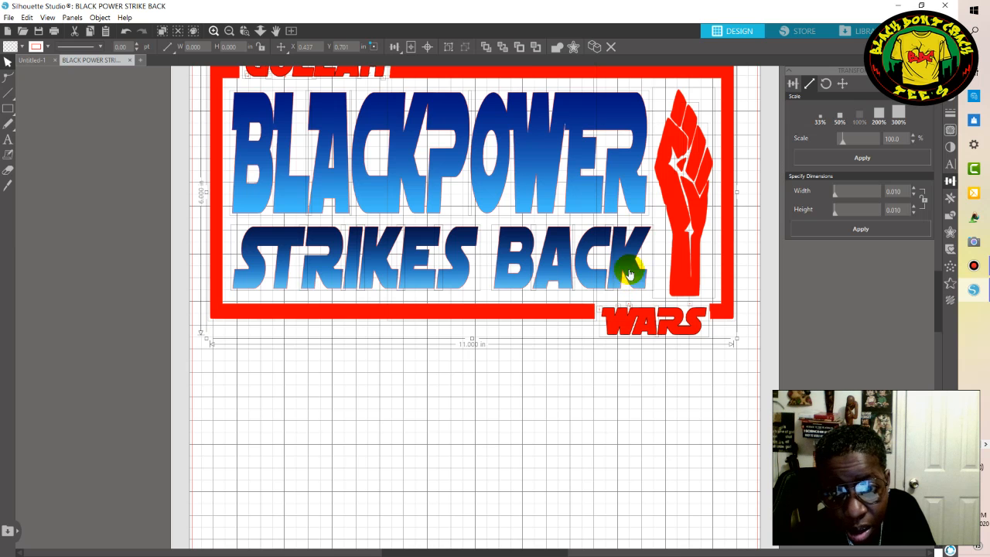
scroll(420, 142, up, 1)
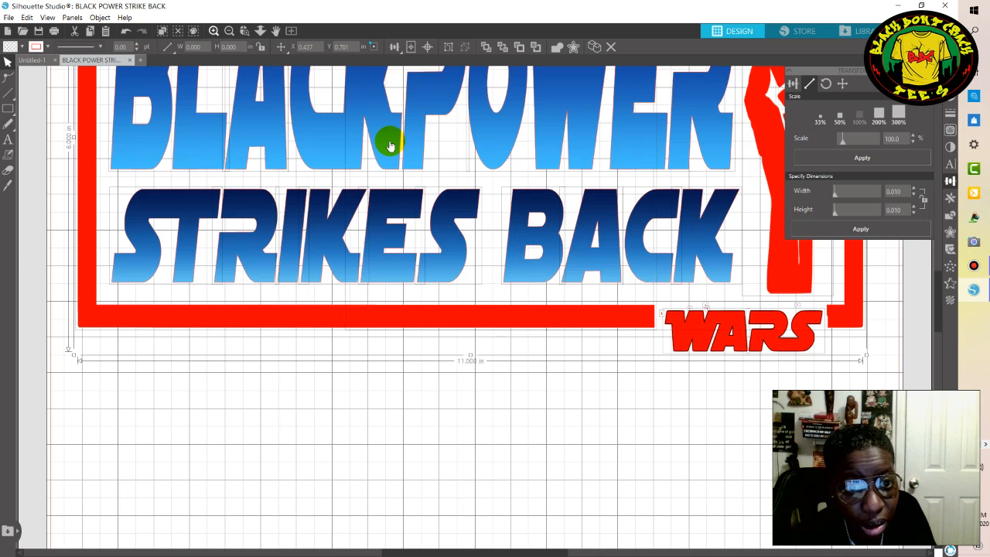
scroll(384, 186, up, 1)
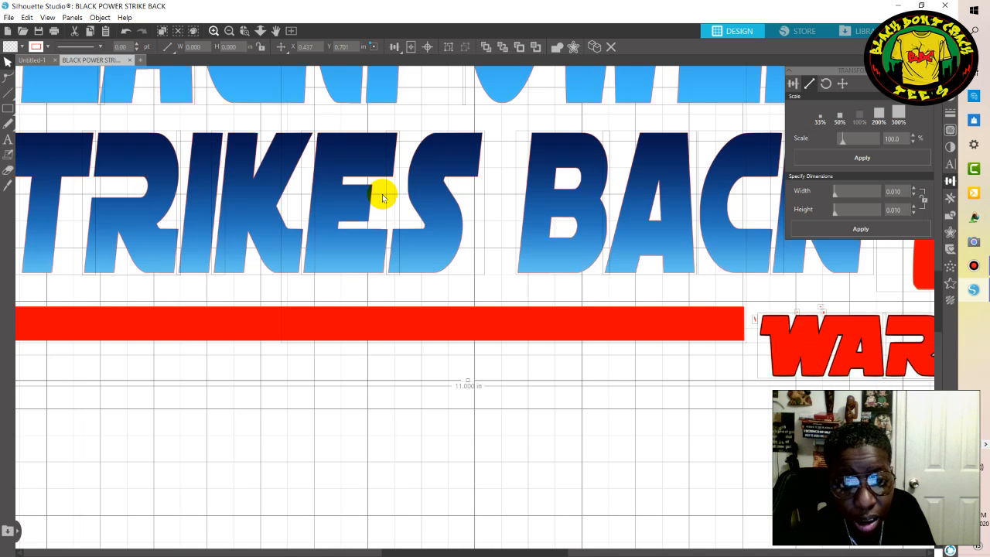
click(230, 31)
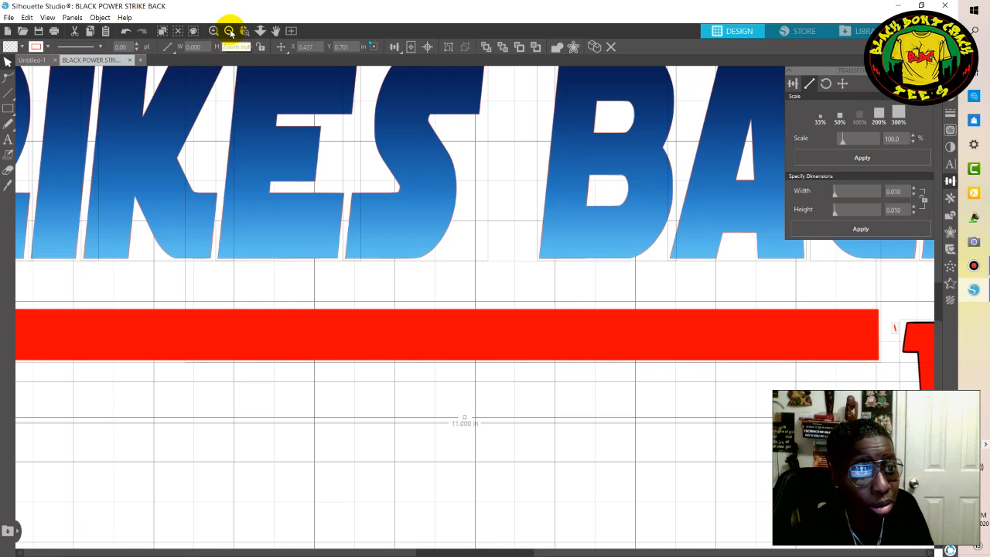
click(231, 33)
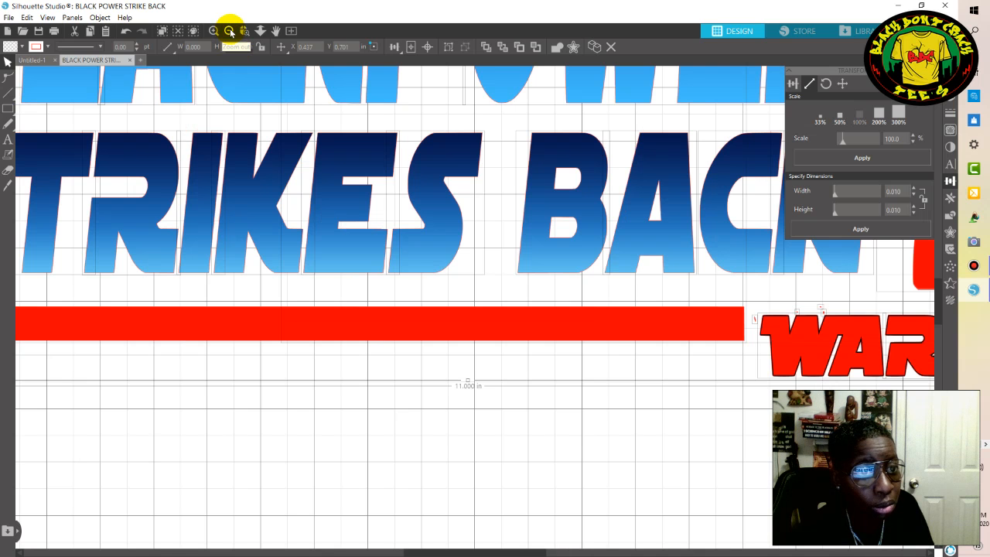
click(231, 33)
click(231, 33)
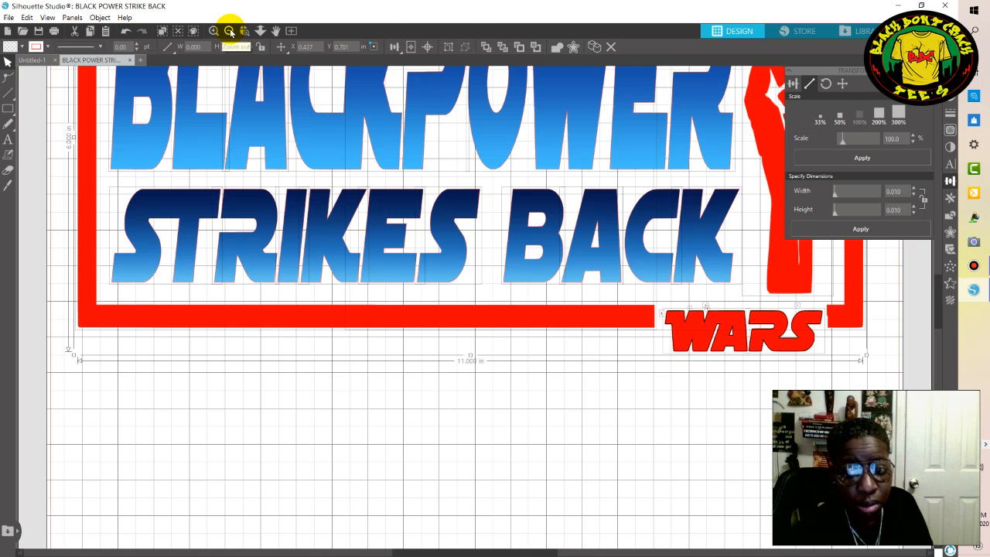
click(230, 33)
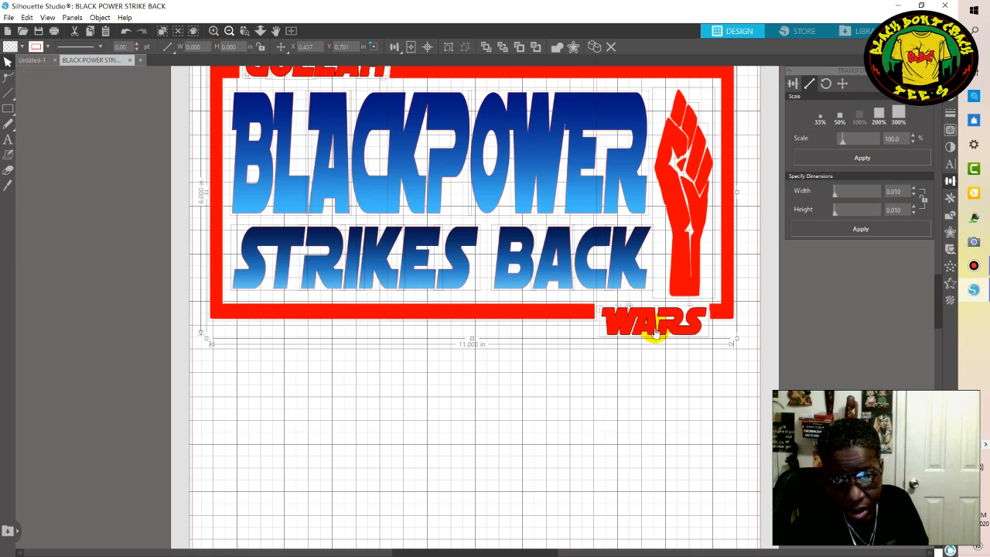
click(230, 33)
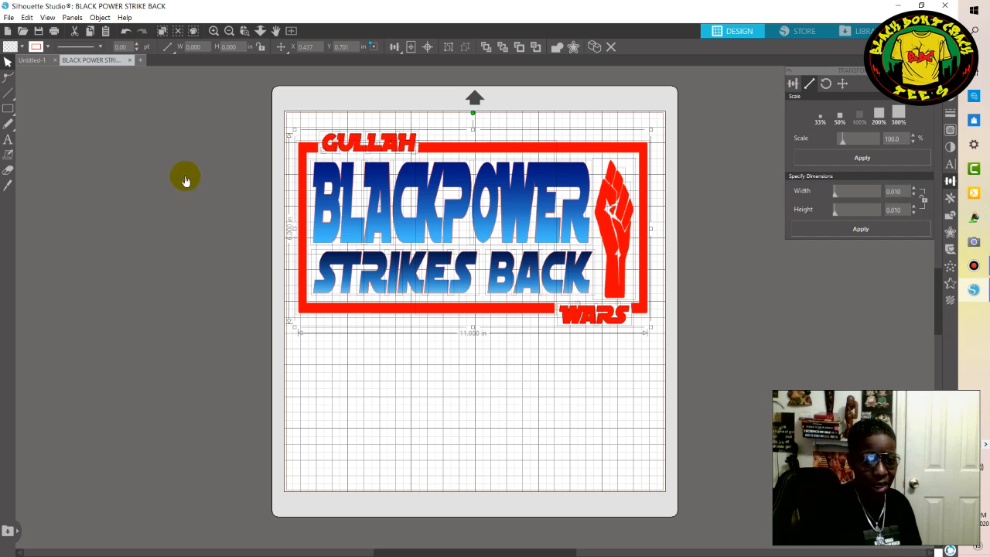
Select all the separate pieces of the design and combine them into one compound path.
click(290, 122)
drag(454, 186, 663, 348)
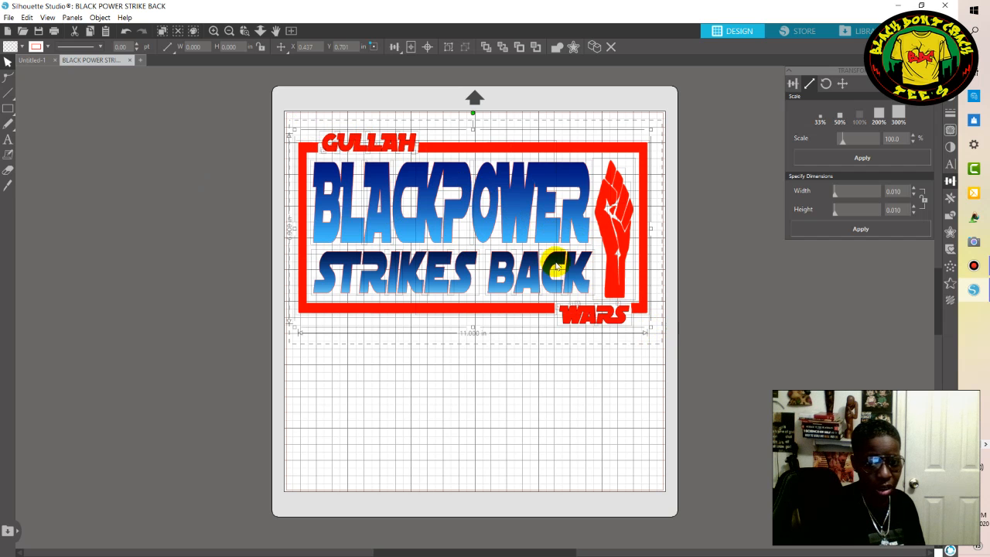
right_click(449, 211)
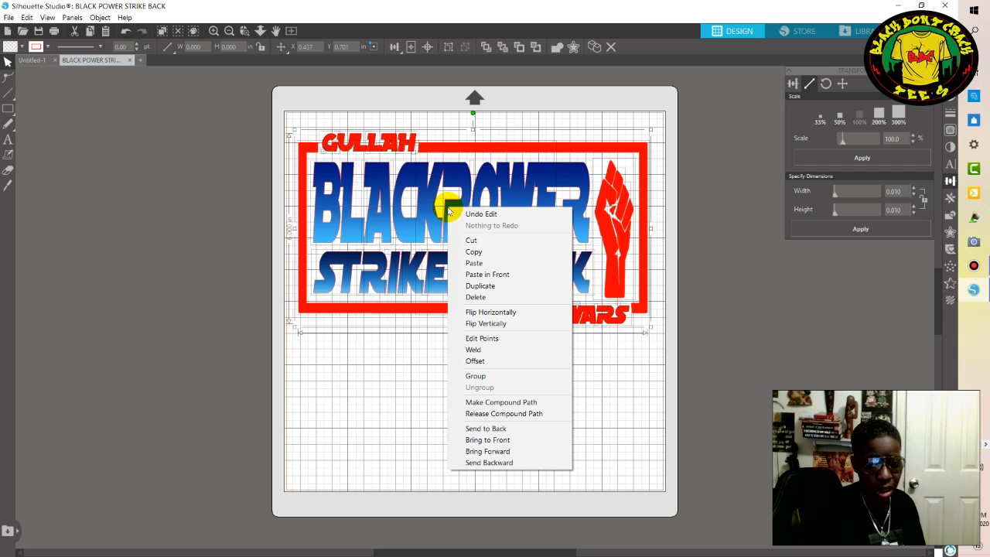
click(490, 404)
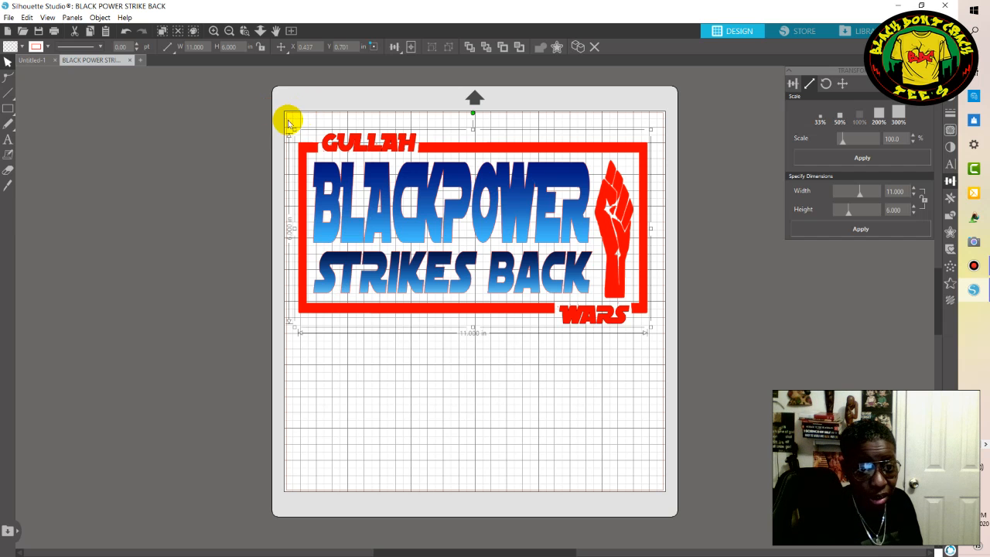
Move the whole compound-path design as one object to about X 0.380 in, Y 1.010 in, and deselect it.
drag(286, 120, 657, 343)
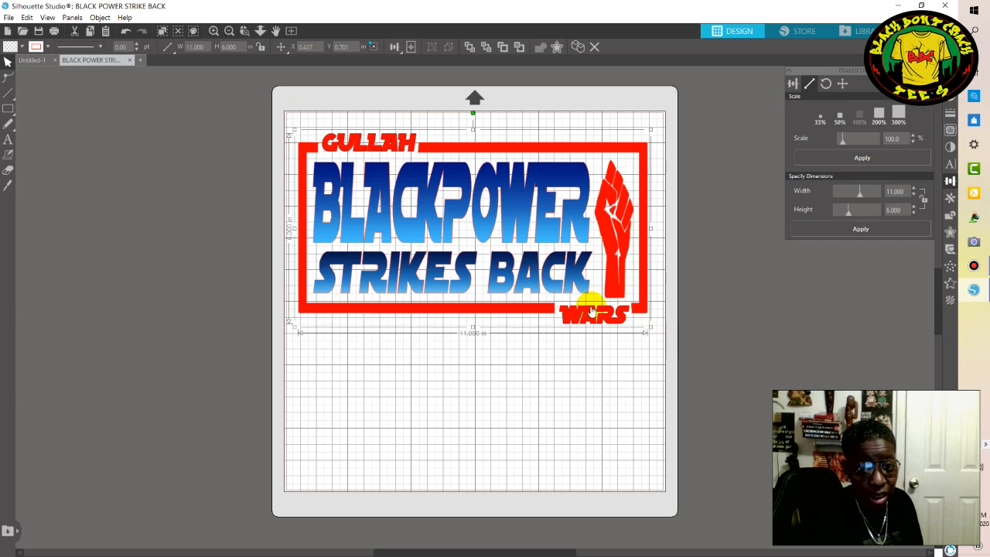
right_click(431, 190)
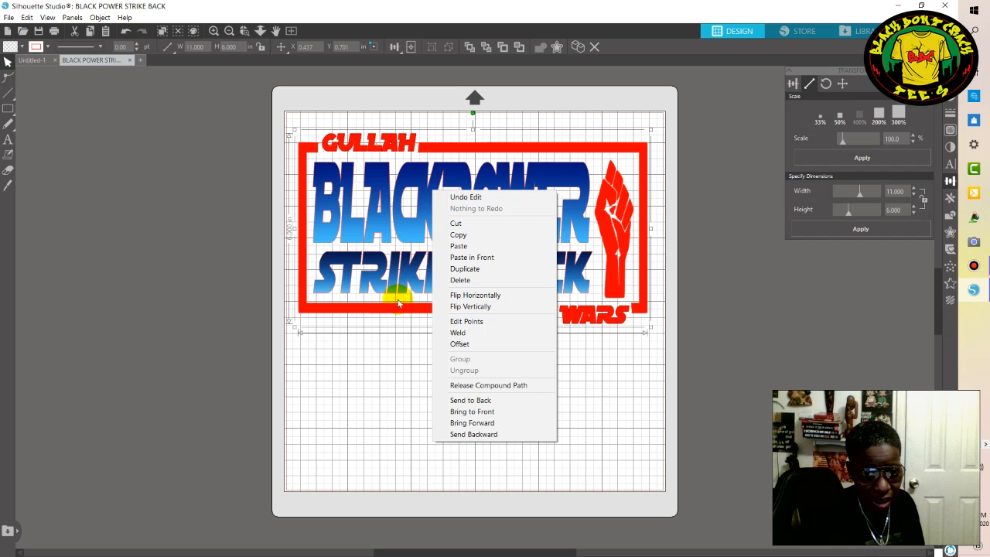
click(393, 385)
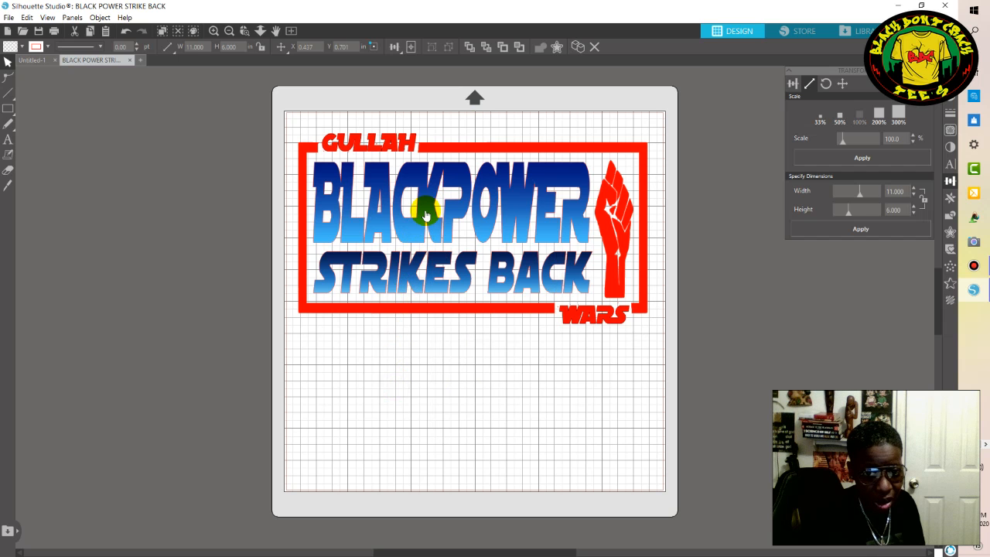
mouse_move(423, 218)
mouse_down()
mouse_move(431, 240)
mouse_move(430, 226)
mouse_move(412, 223)
mouse_move(424, 224)
mouse_up()
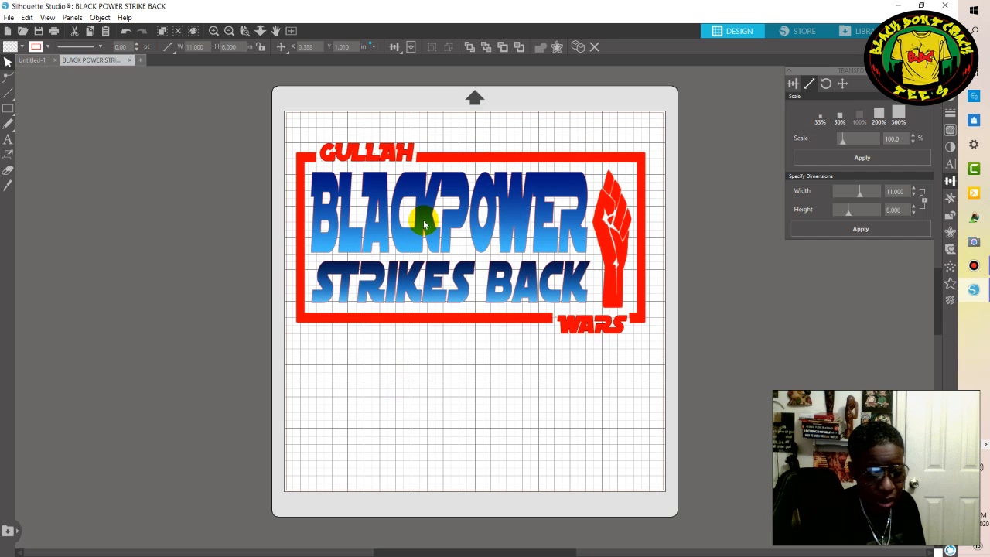
click(429, 221)
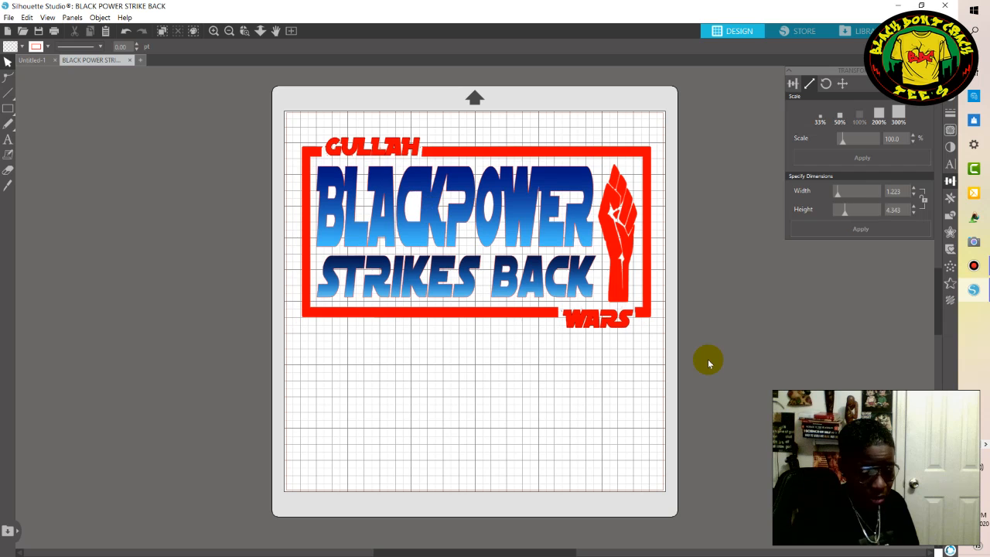
Check the released GULLAH letters and the two red frame pieces by selecting them one after another.
key(alt)
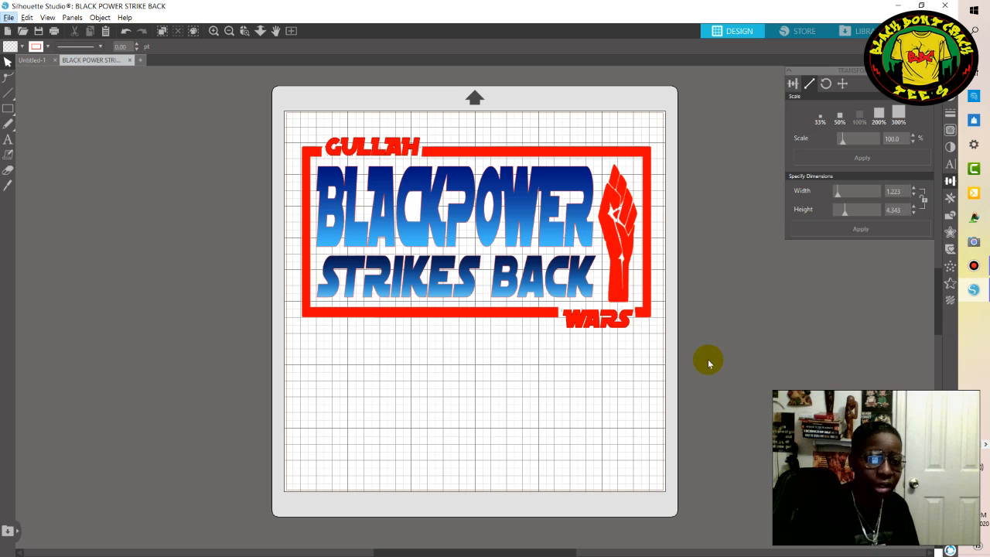
click(332, 147)
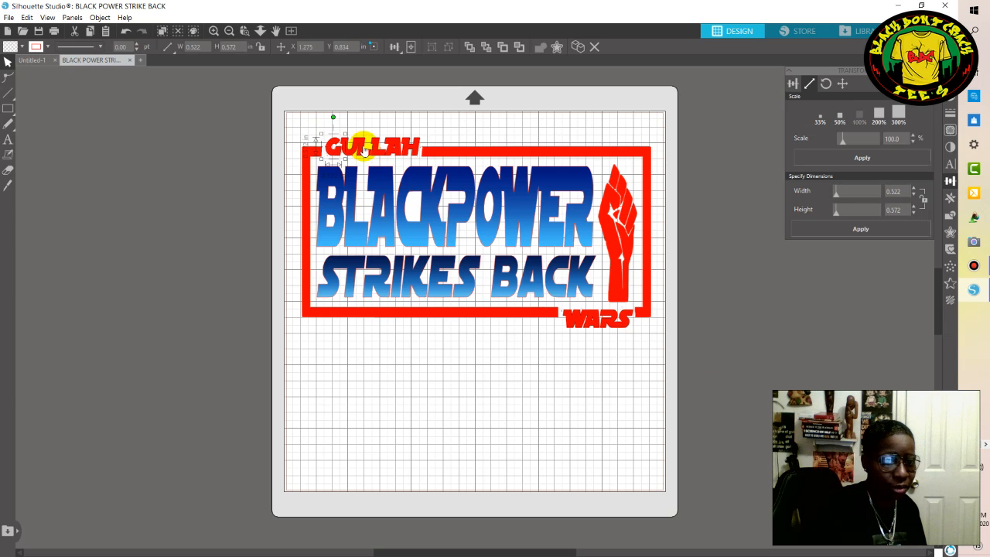
click(365, 152)
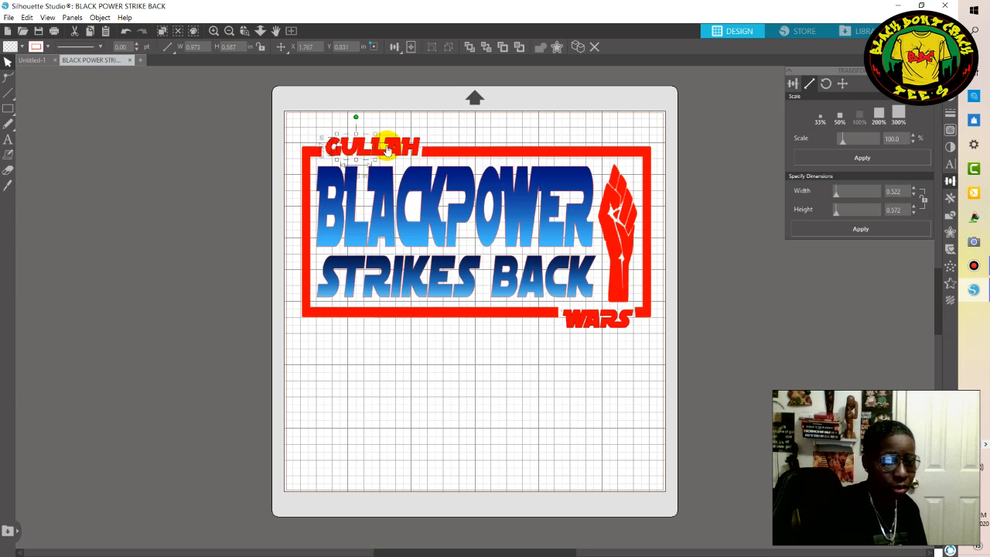
click(389, 147)
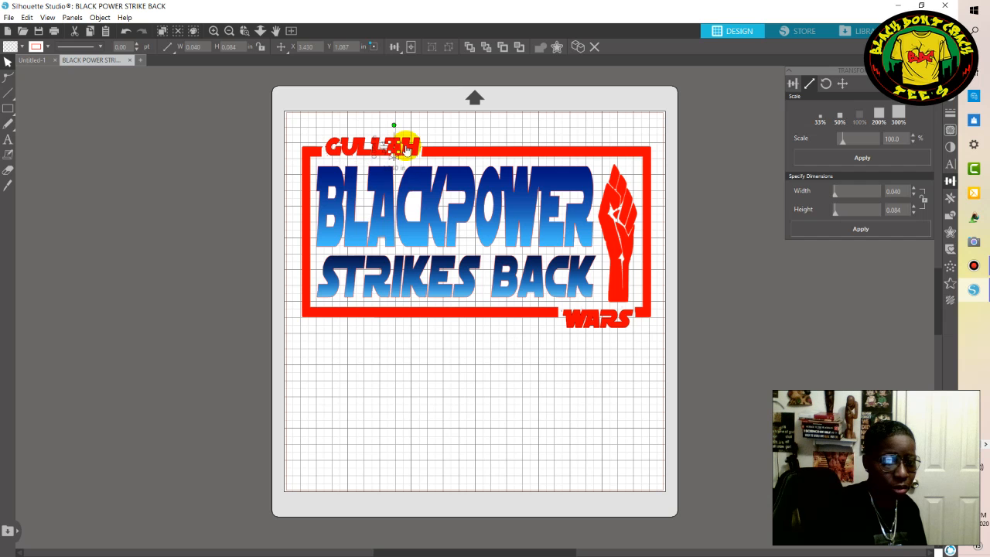
click(421, 149)
click(455, 150)
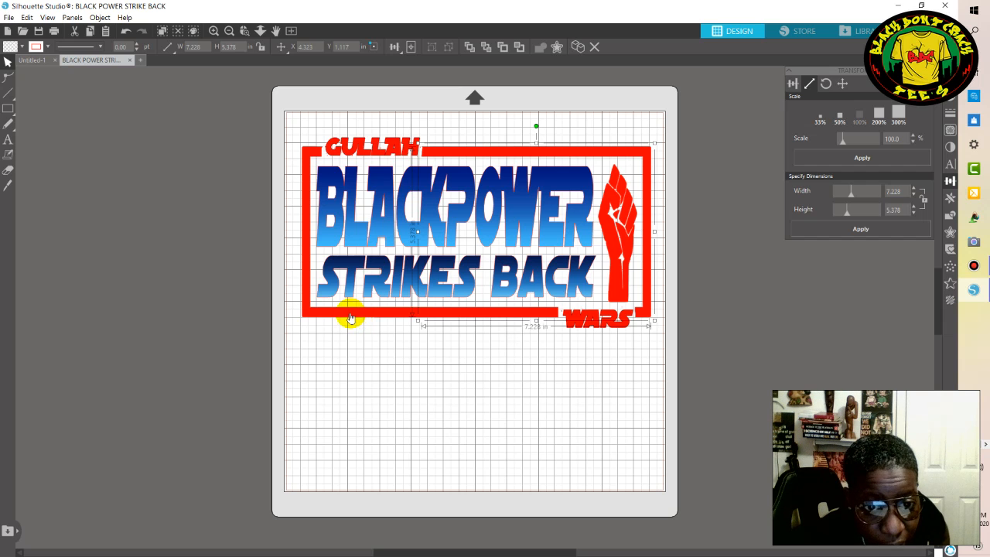
click(318, 313)
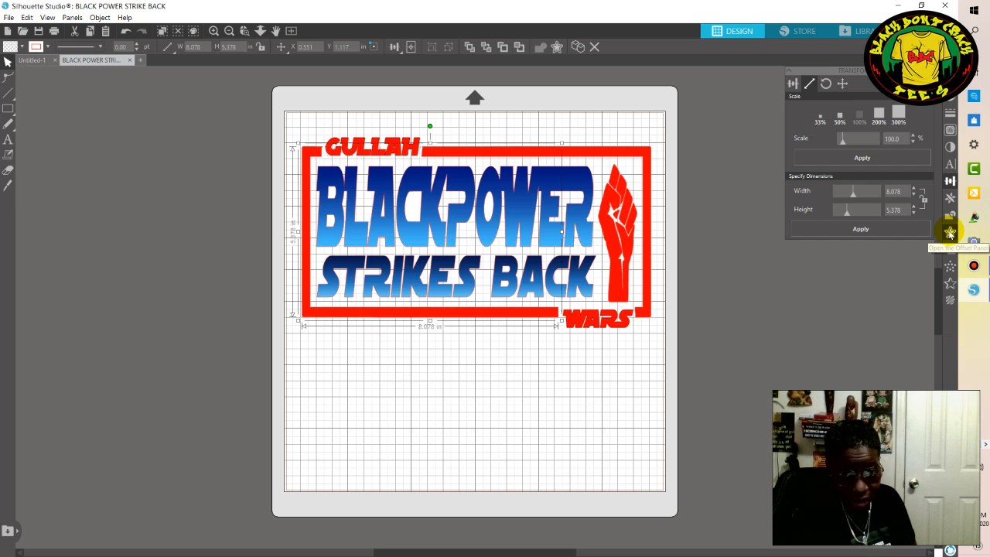
Try to set the design's dimensions to 11 in wide and 6 in high.
click(903, 191)
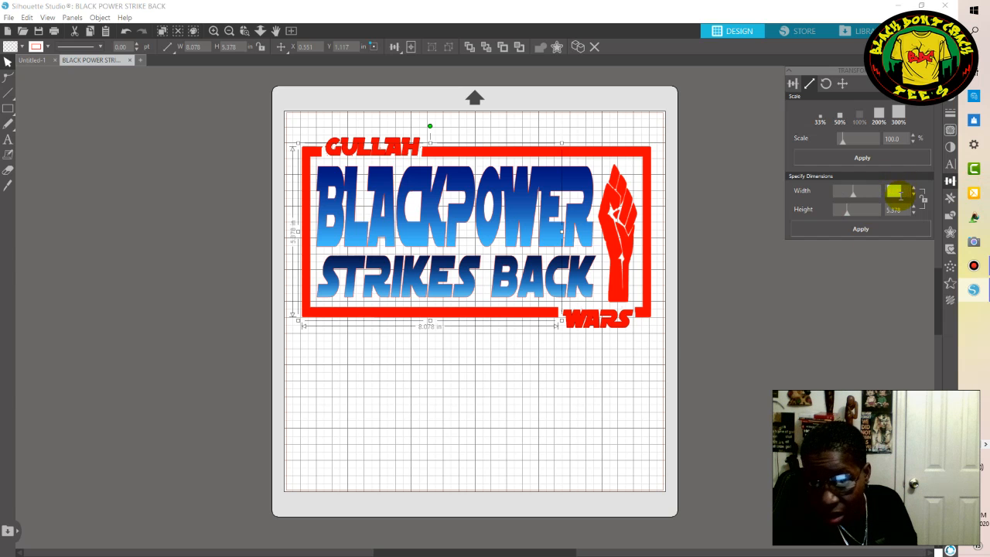
click(667, 337)
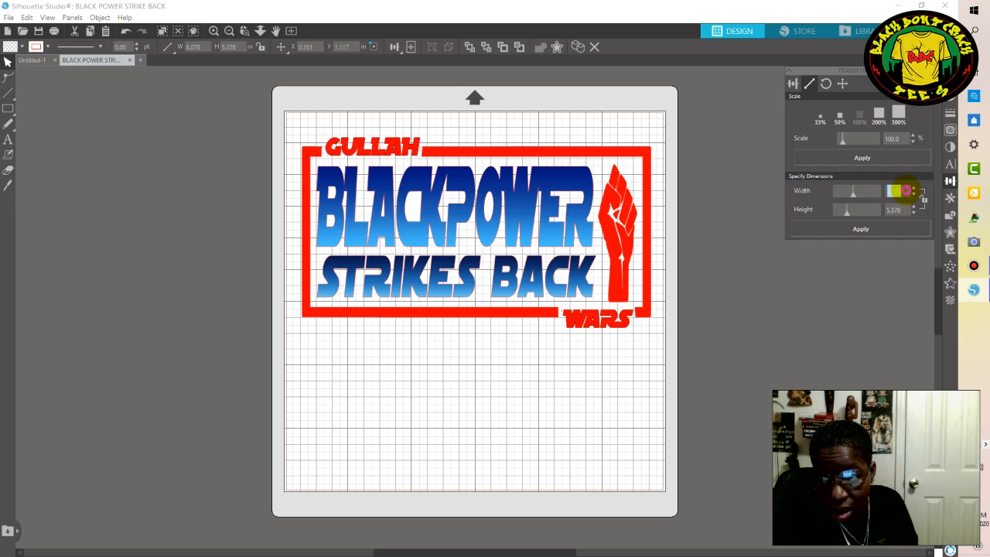
click(892, 192)
key(BackSpace)
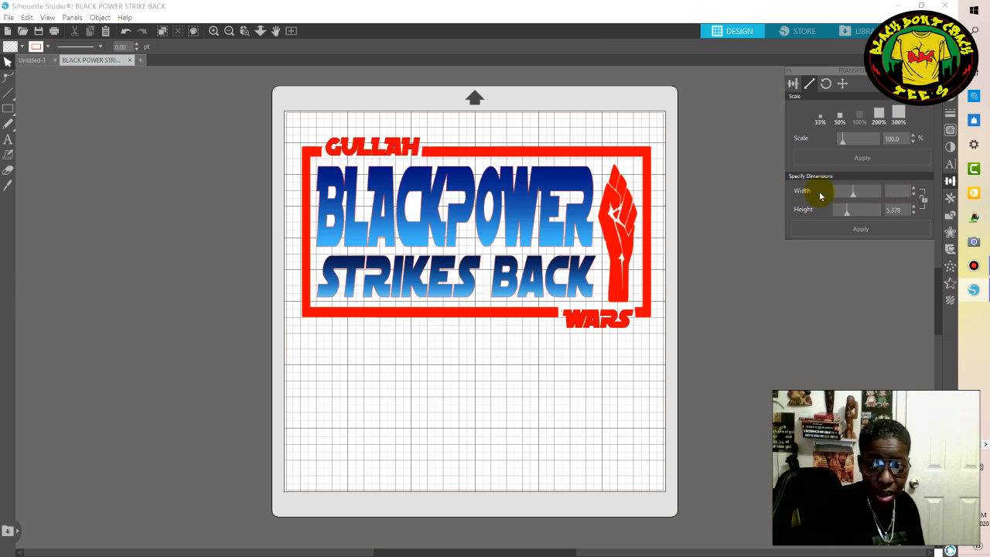
text(11)
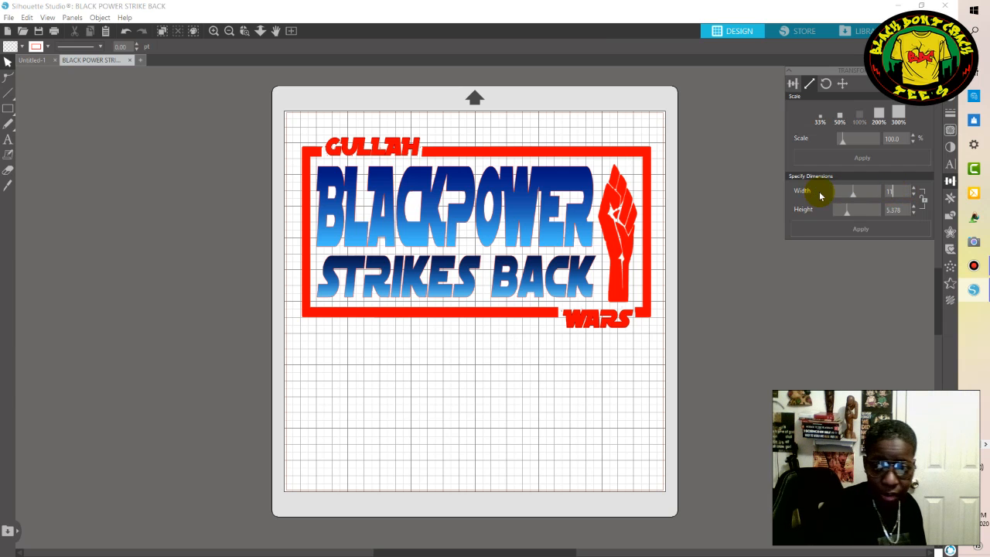
click(895, 210)
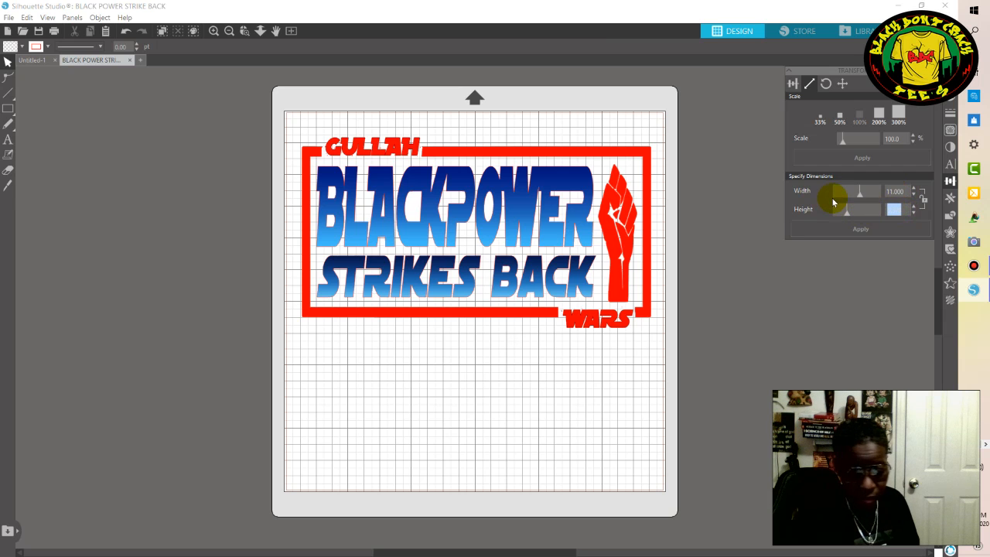
key(BackSpace)
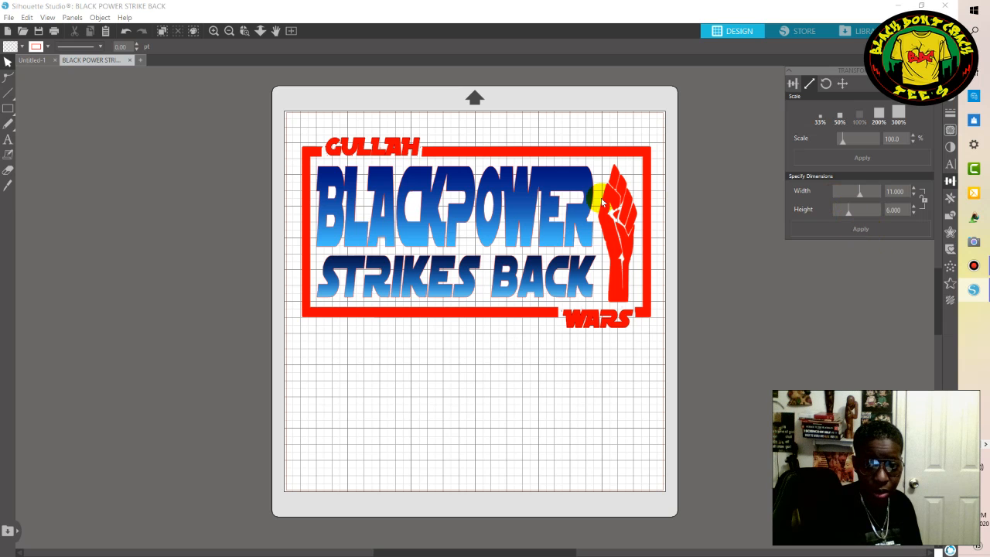
Select the entire design at once and try to resize it to 11 in wide and 6 in high.
click(526, 203)
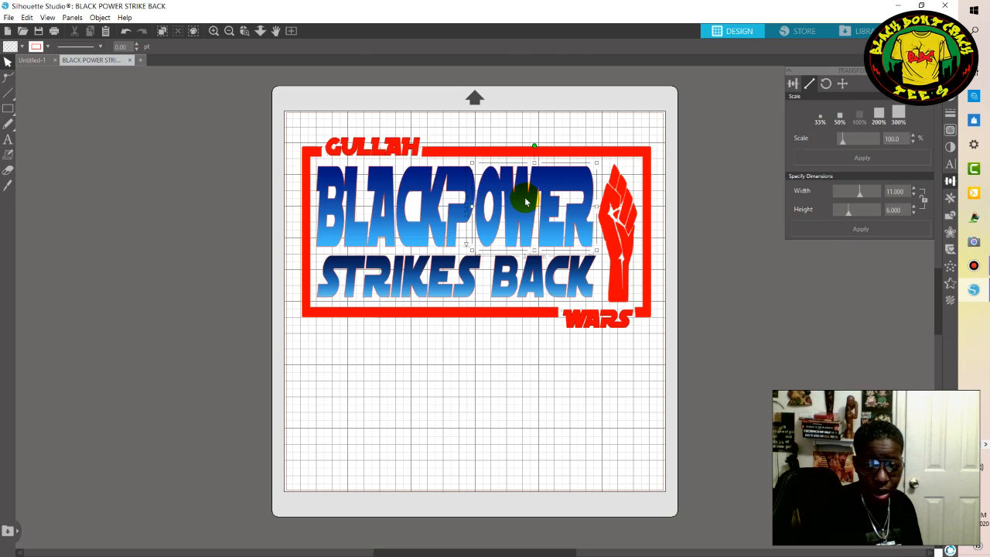
click(461, 136)
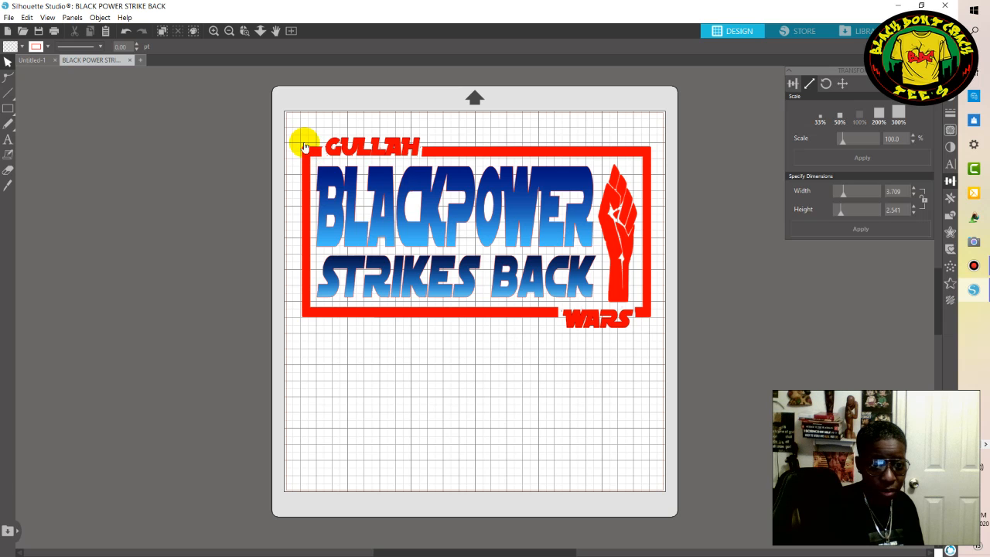
drag(295, 136, 691, 360)
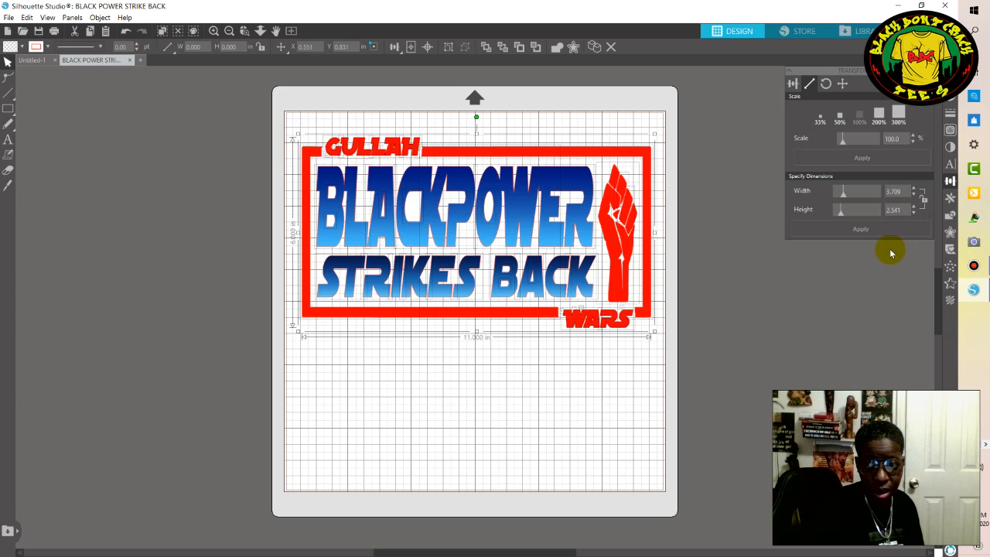
click(903, 191)
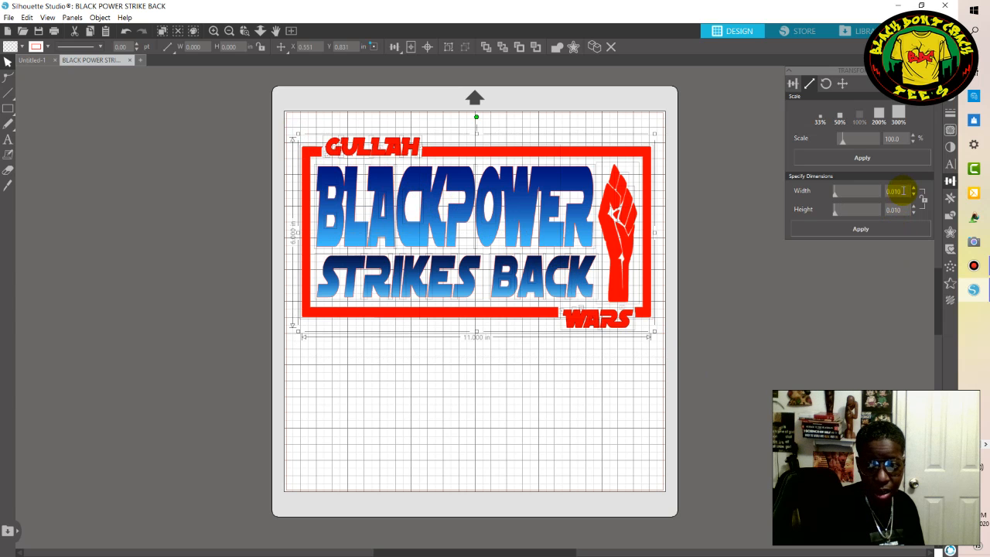
drag(904, 191, 752, 180)
key(BackSpace)
text(11)
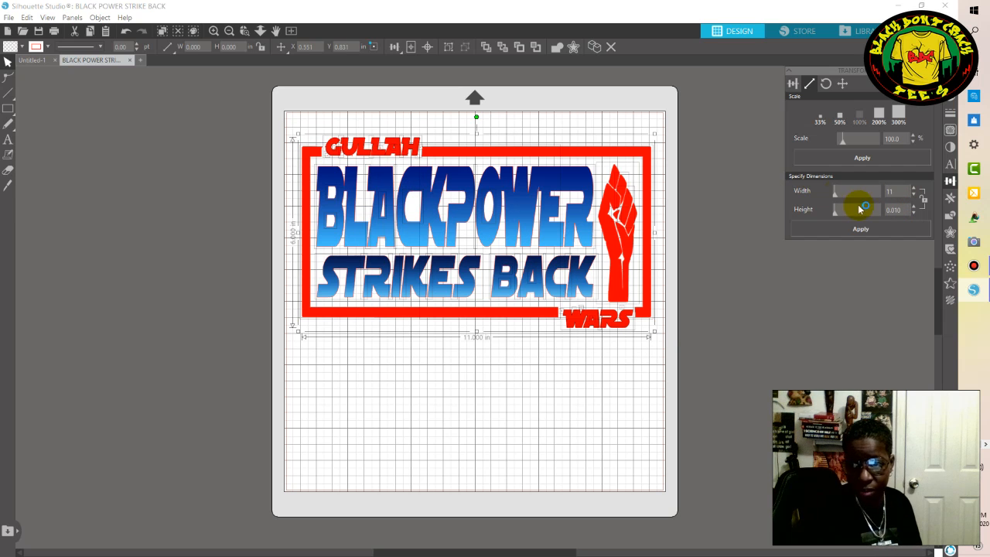
click(904, 209)
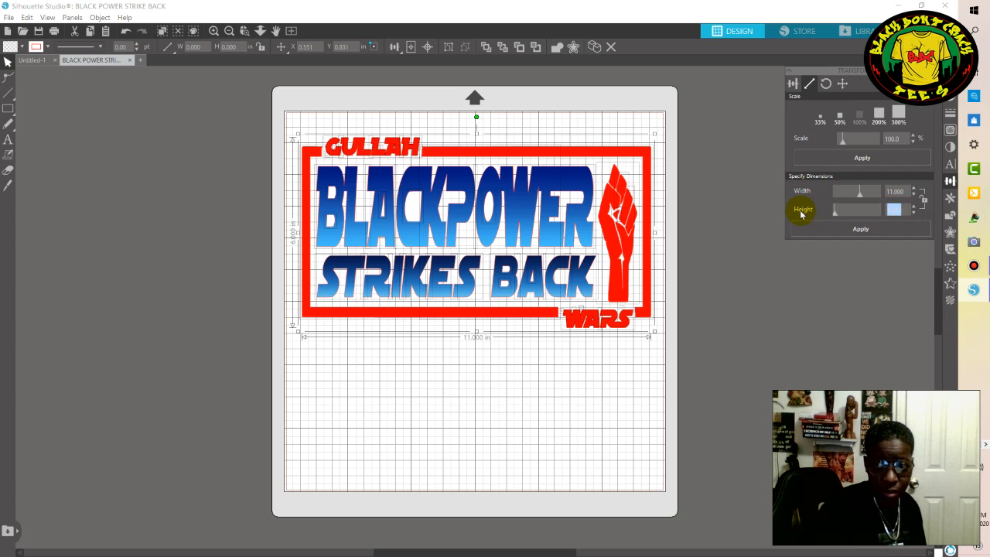
text(6)
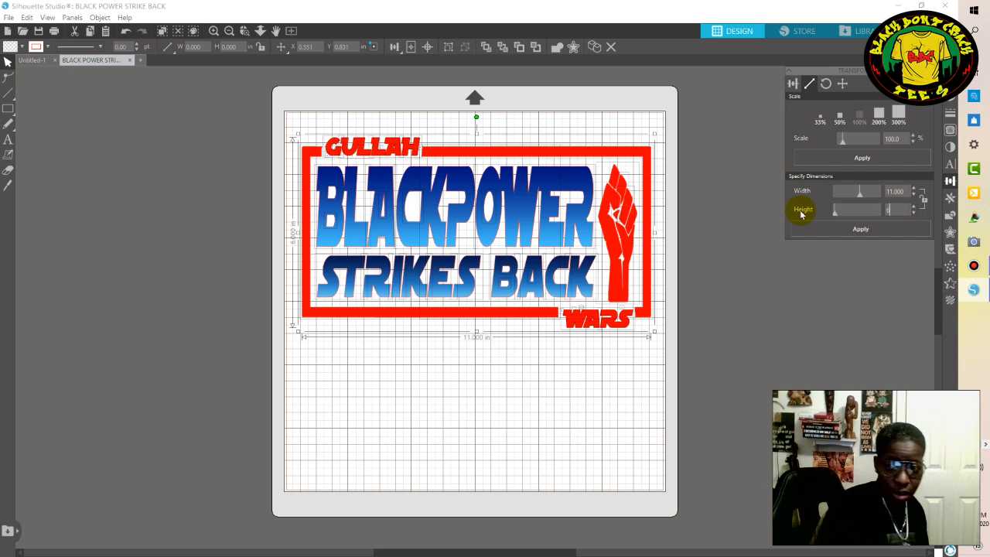
click(868, 230)
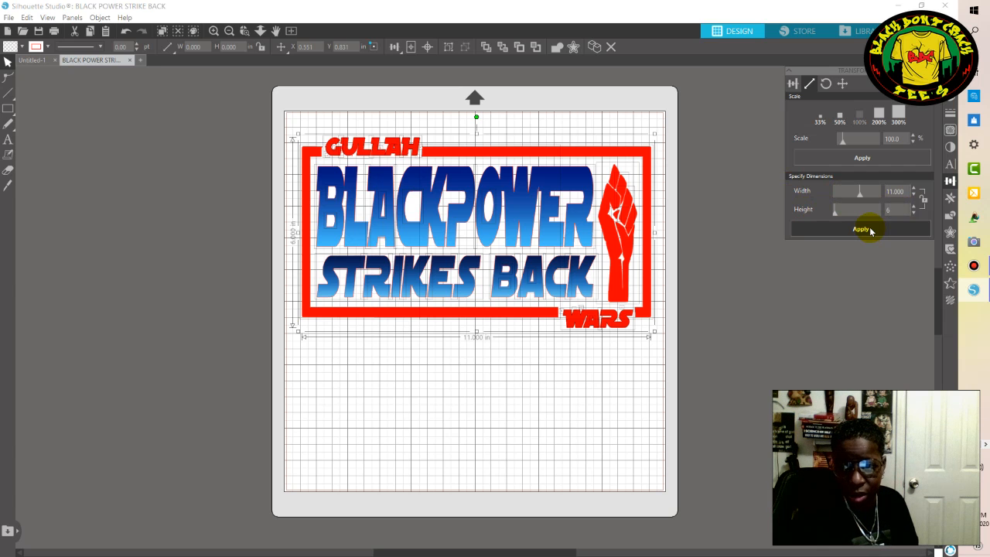
click(870, 231)
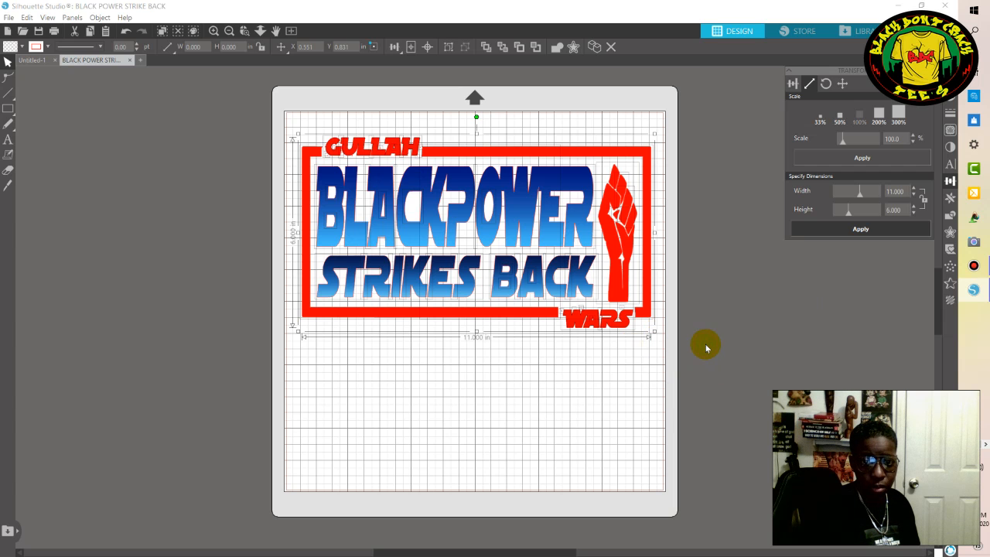
Undo the last resize of the design.
click(670, 414)
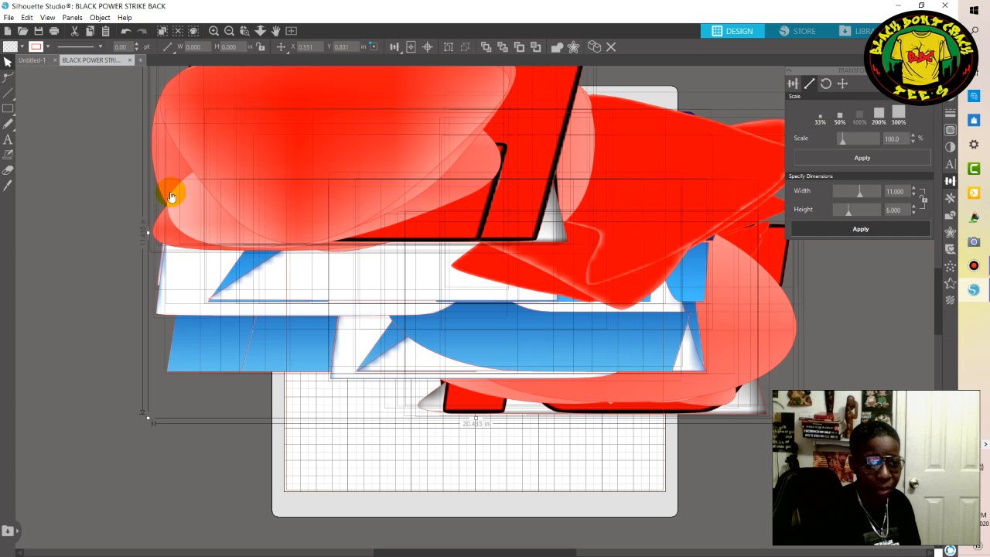
click(132, 105)
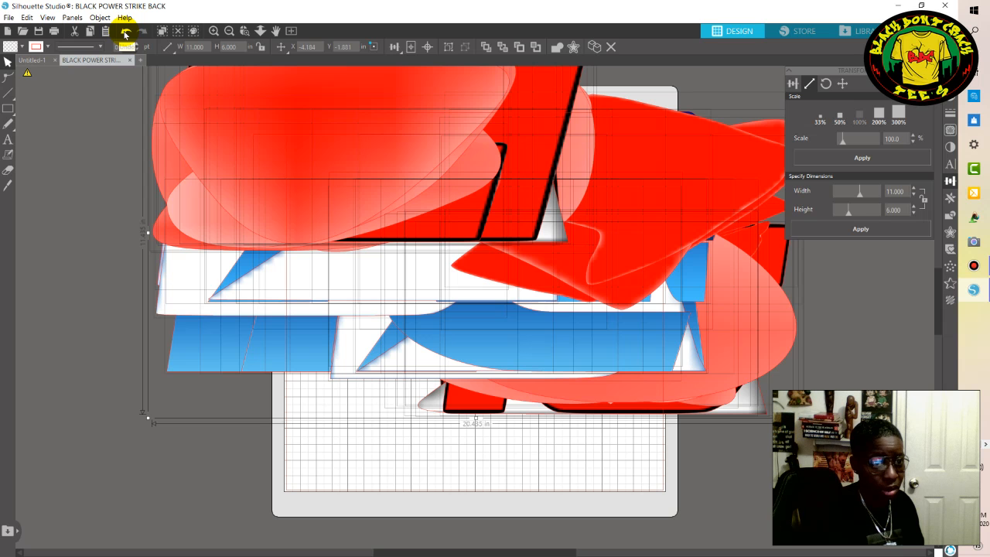
click(126, 33)
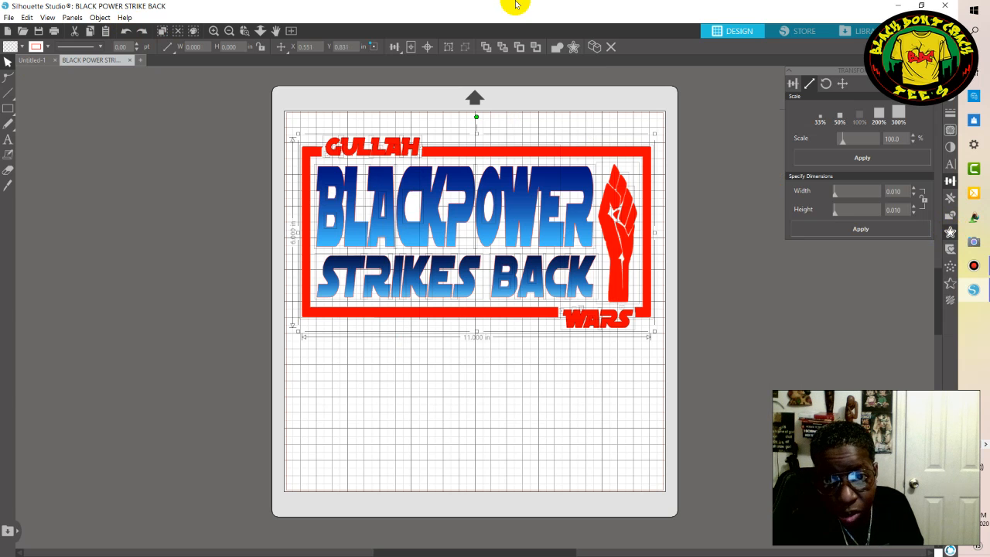
Create a 0.055 in offset around the letter G of GULLAH and undo the extra offset made on top of it.
click(573, 52)
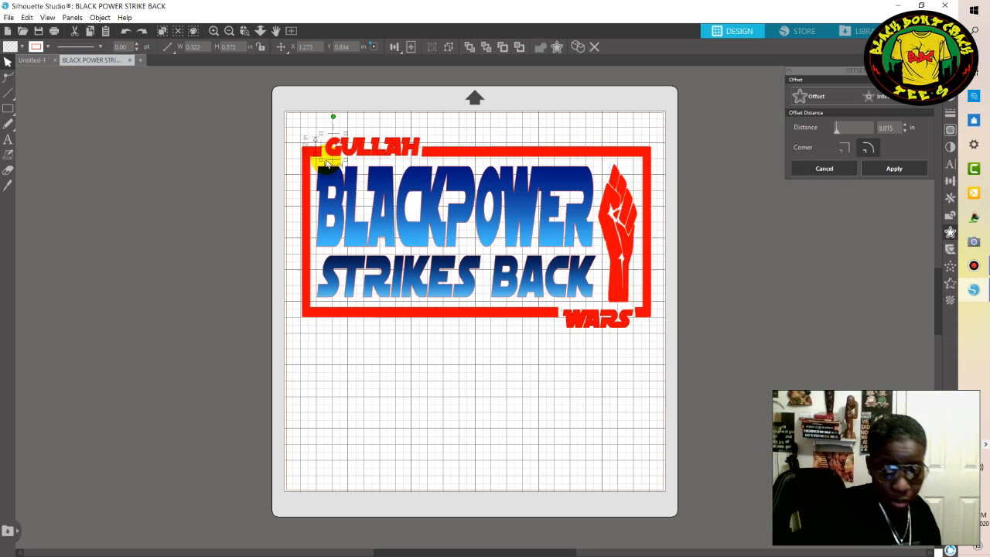
key(alt)
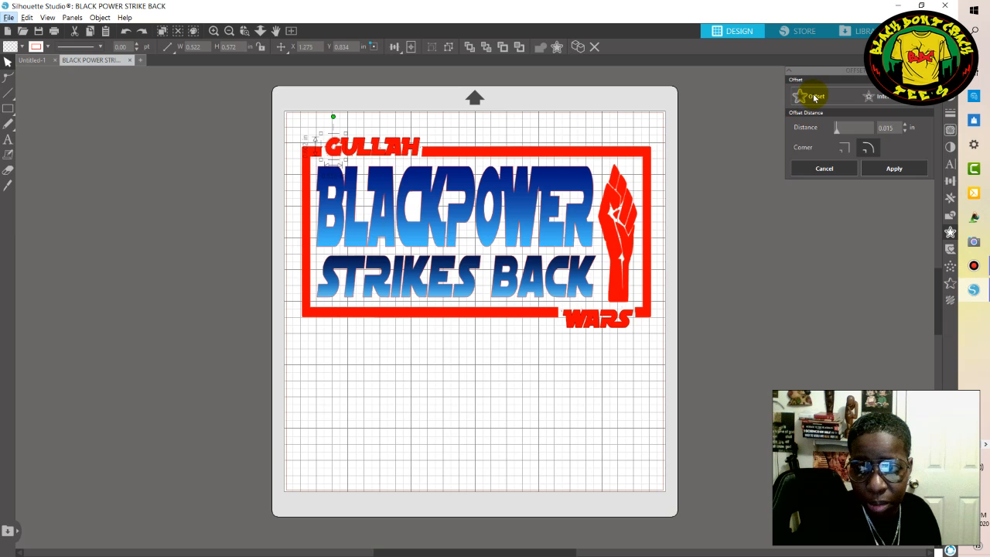
click(889, 128)
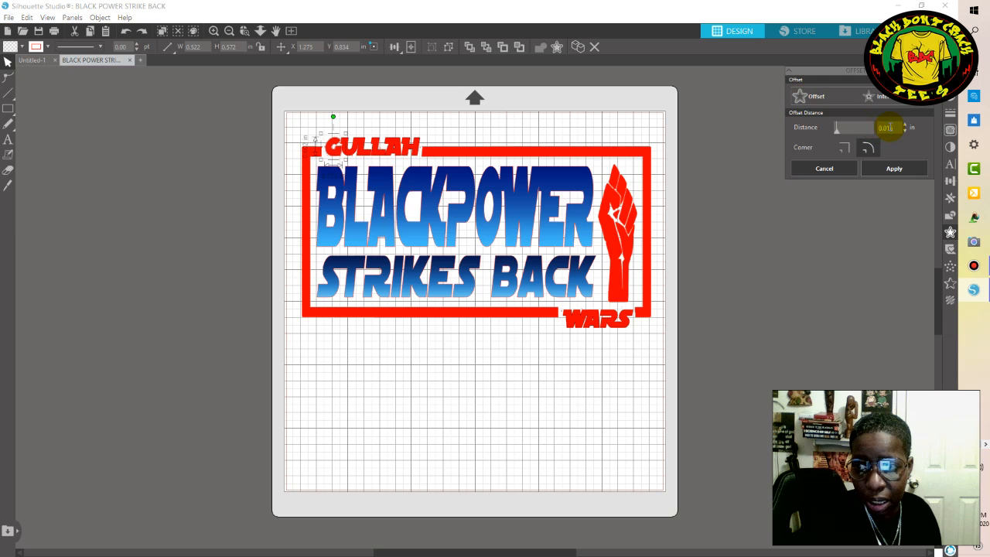
drag(890, 127, 887, 128)
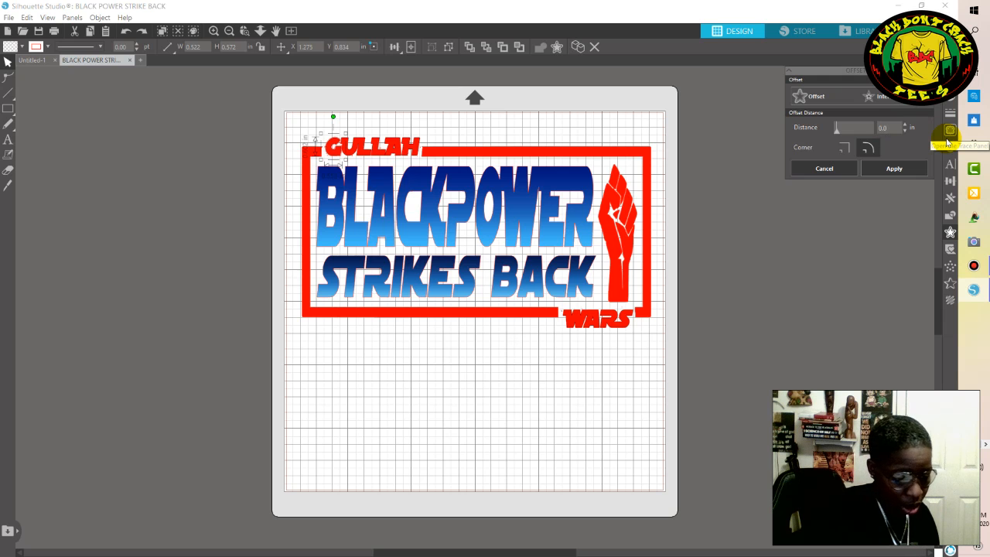
text(55)
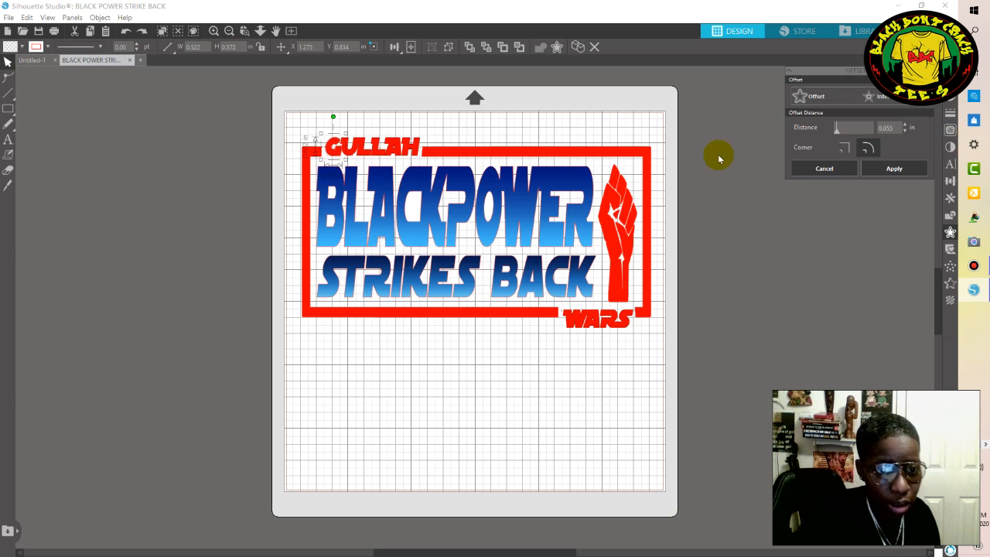
click(832, 96)
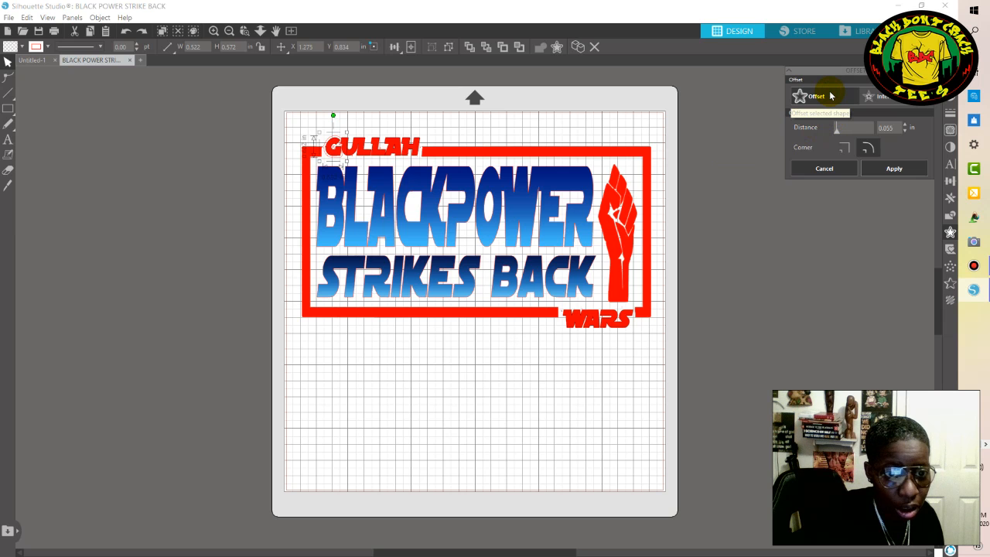
click(831, 96)
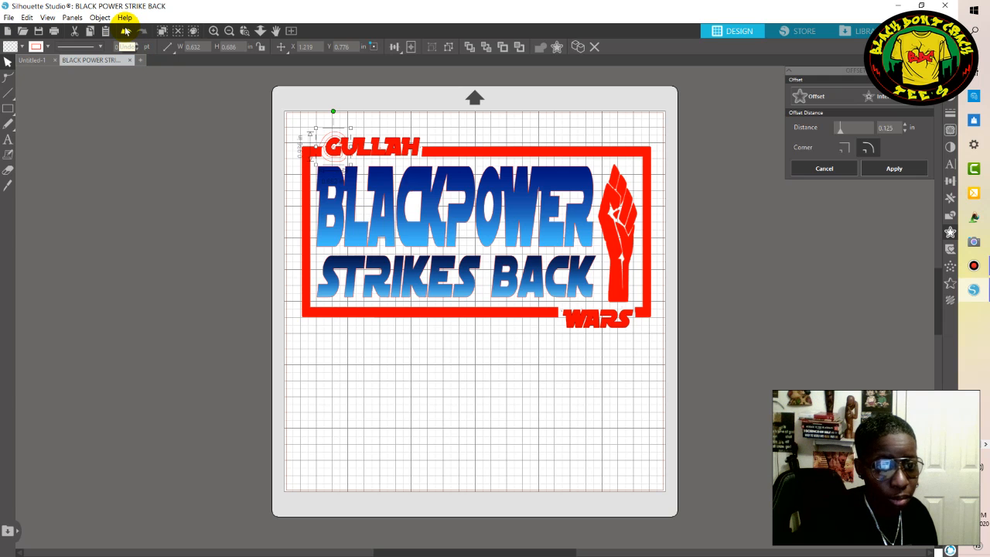
click(126, 31)
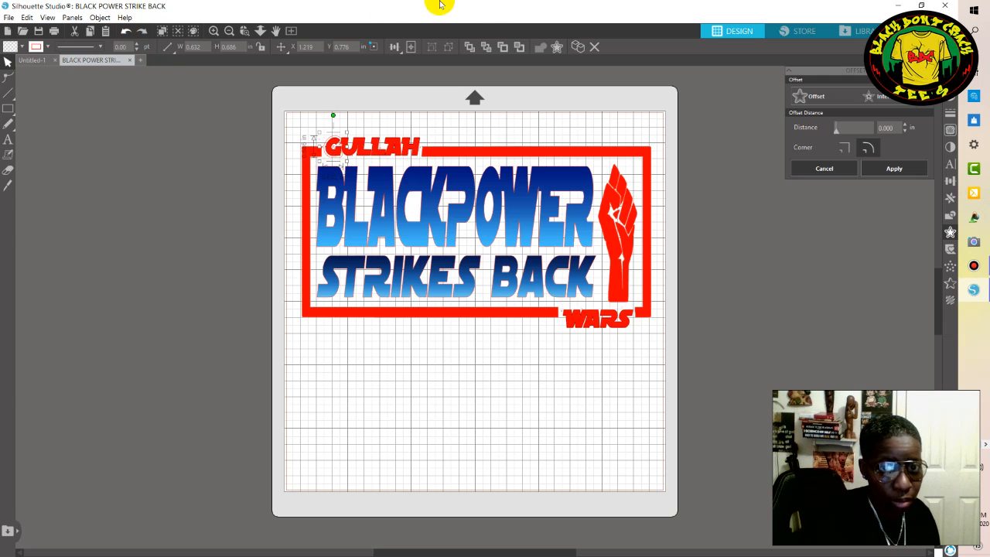
Try to fill the UL letters of GULLAH with dark blue and undo the fill.
mouse_move(494, 6)
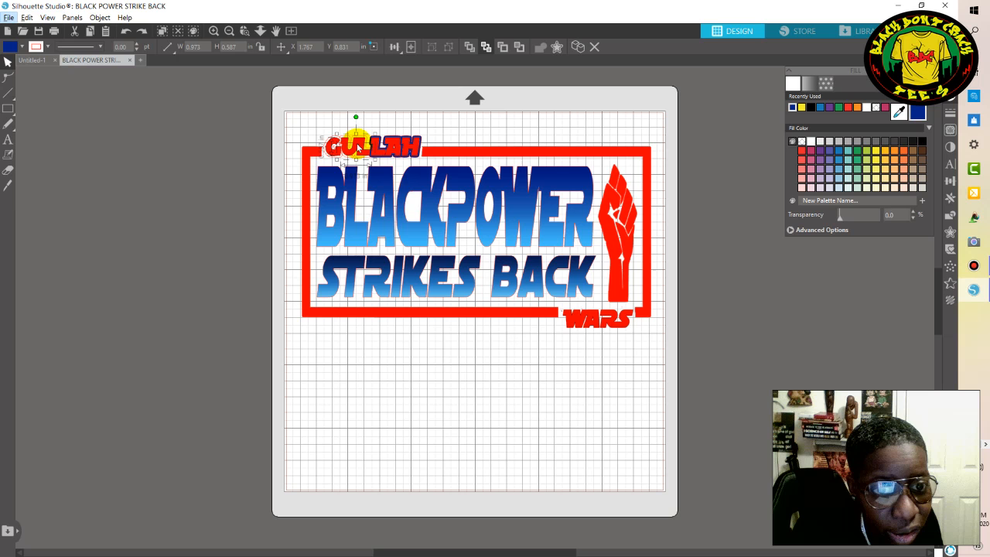
click(917, 113)
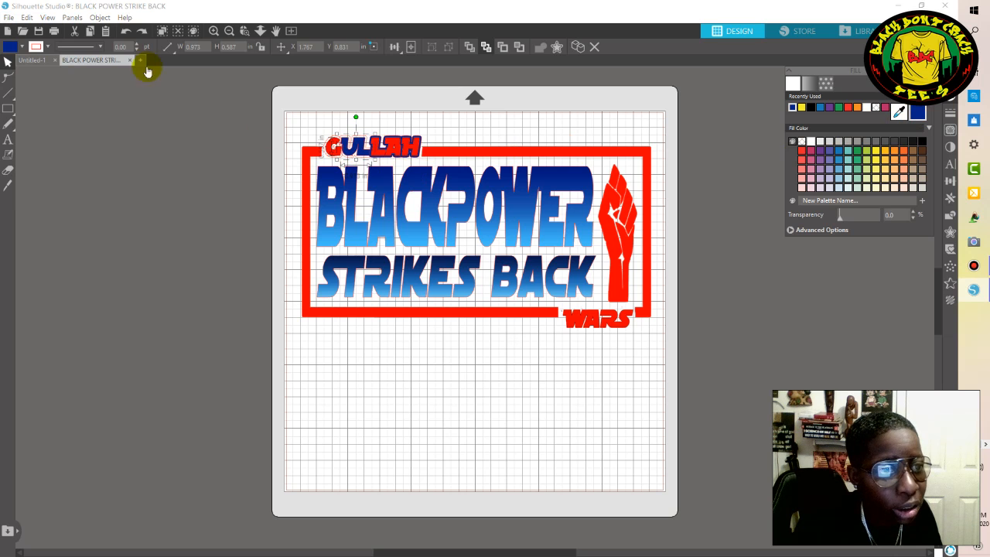
click(125, 32)
click(125, 32)
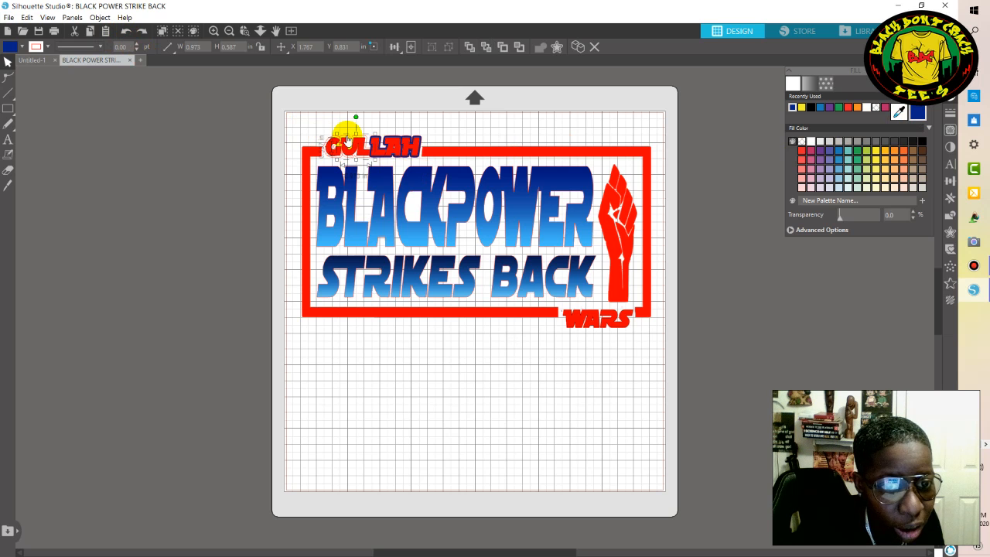
key(ctrl+z)
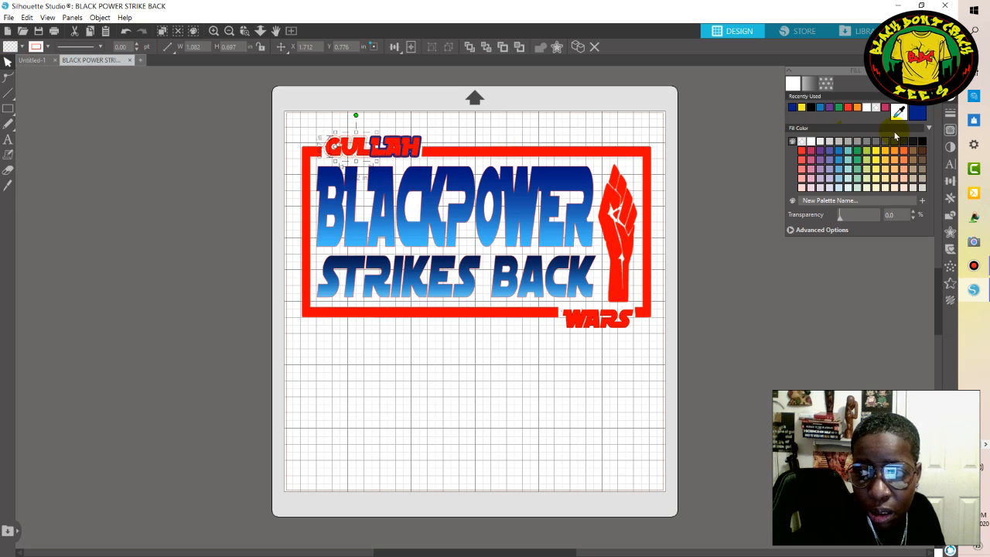
Fill the offset outline around the UL letters of GULLAH with dark blue and deselect it.
click(913, 115)
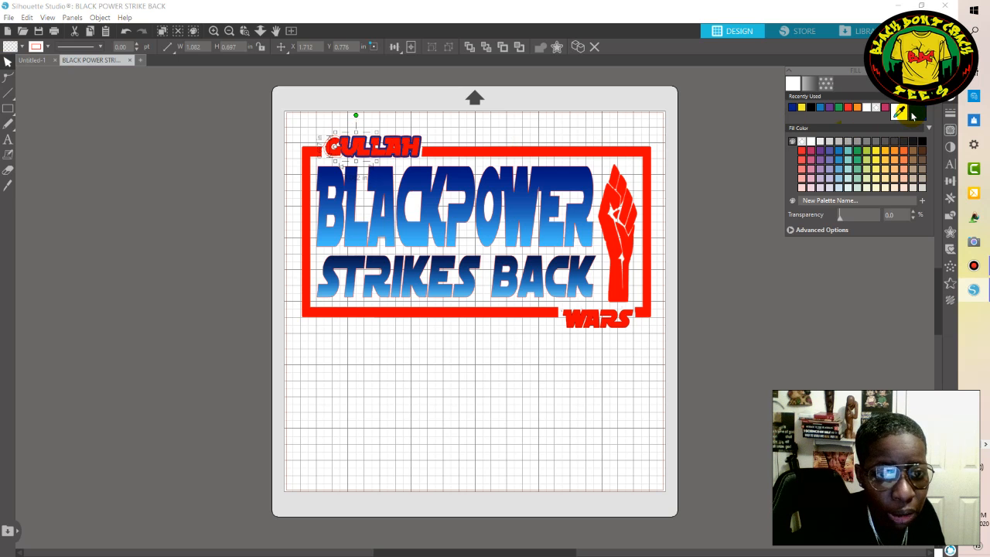
click(737, 291)
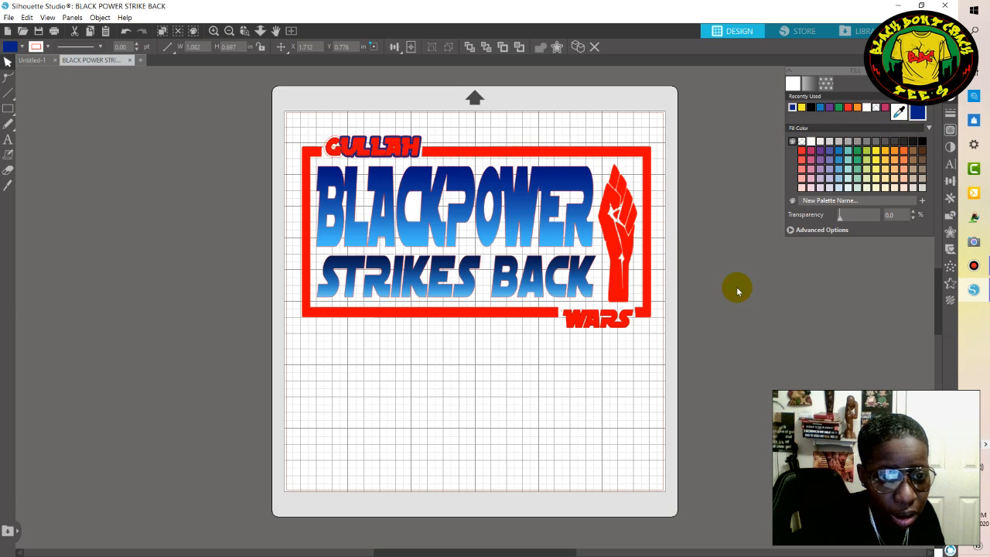
Try to fill the shape of the letter G in GULLAH with dark blue and undo the fill.
click(326, 155)
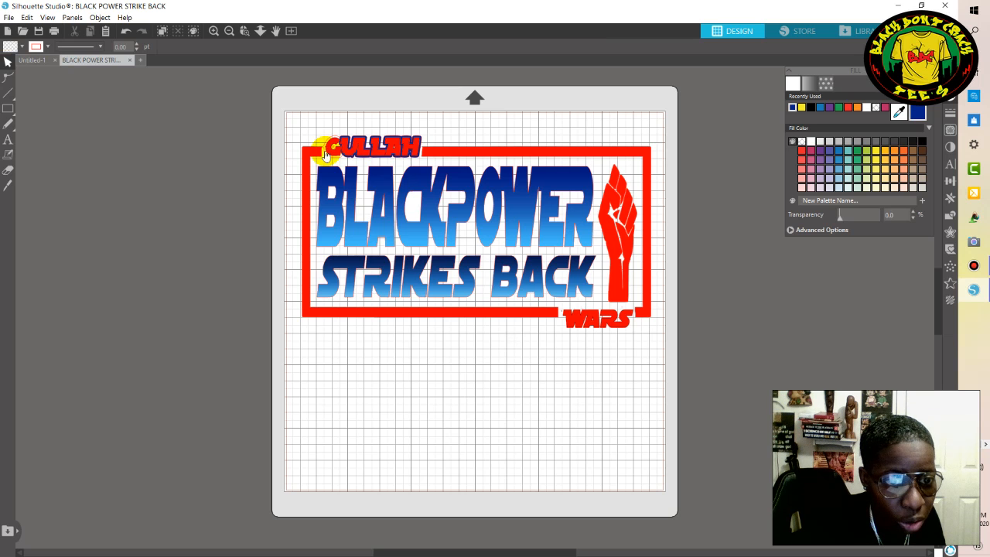
click(326, 154)
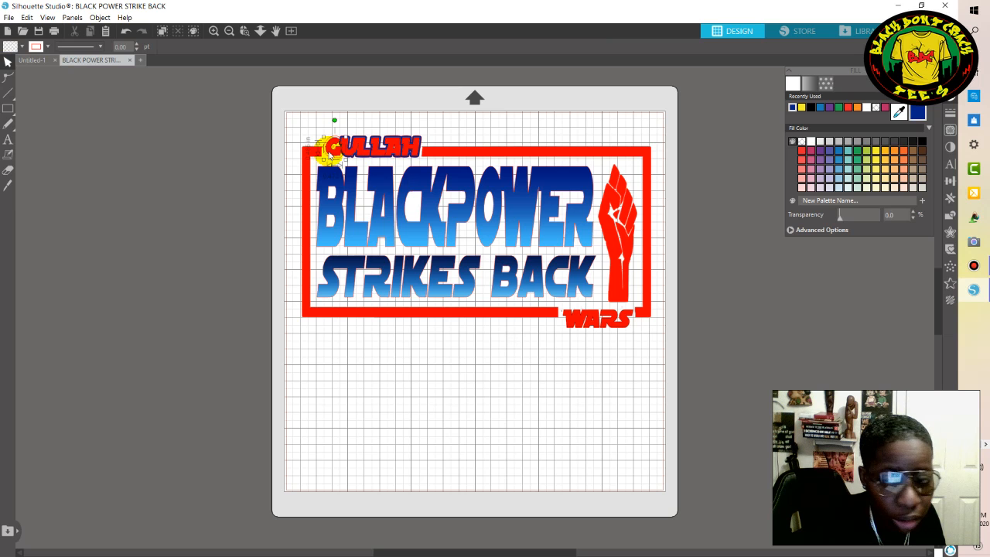
click(919, 114)
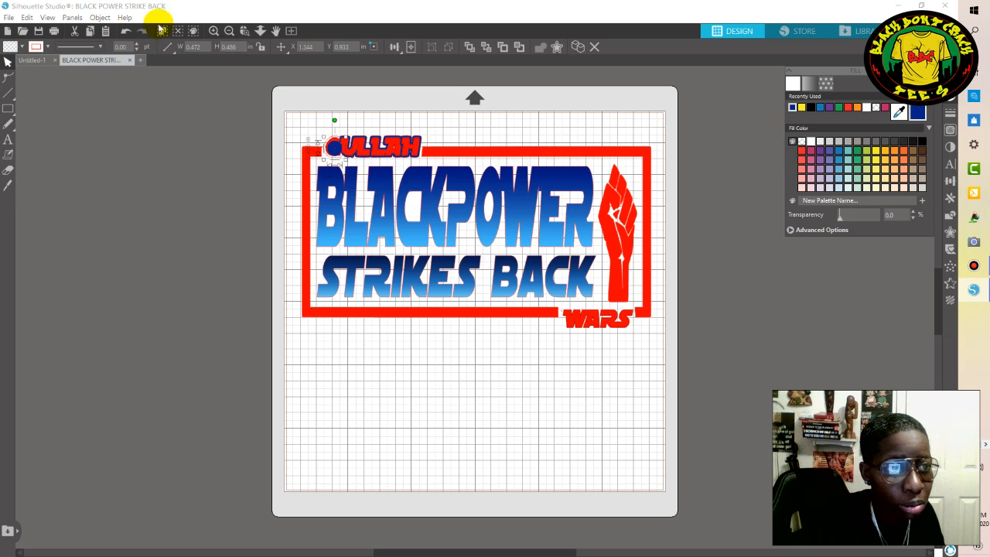
click(127, 32)
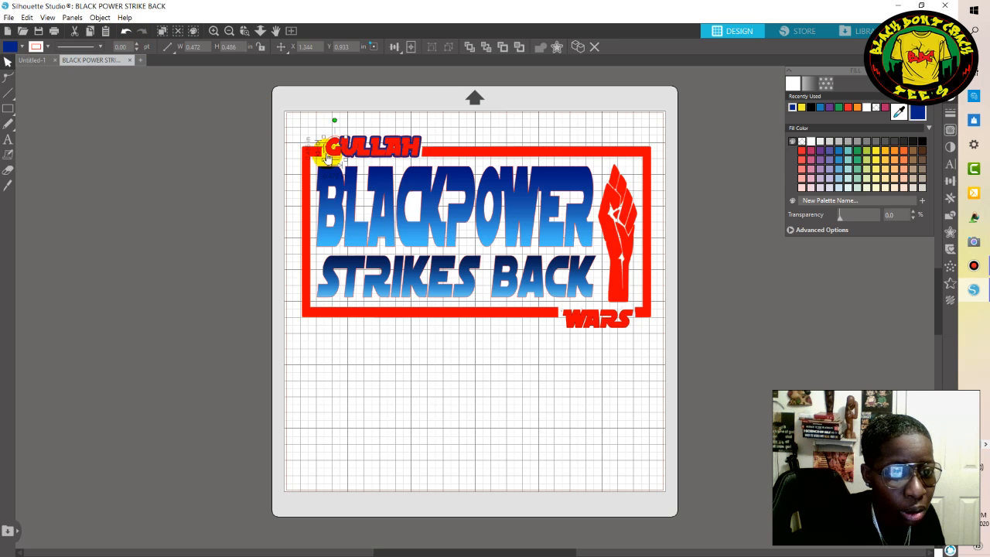
Fill the offset outline around the G of GULLAH with dark blue and send it behind the letter.
click(328, 158)
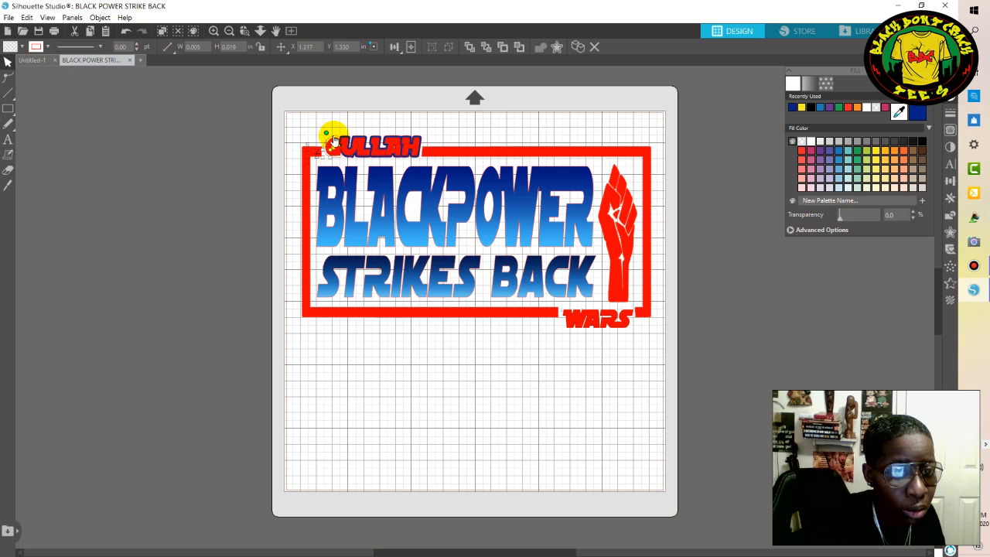
click(335, 140)
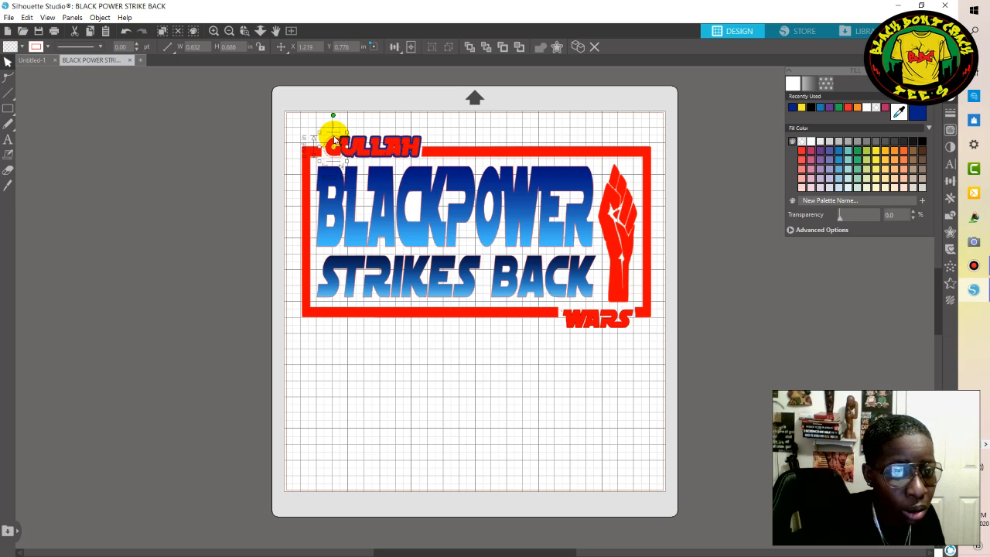
click(915, 115)
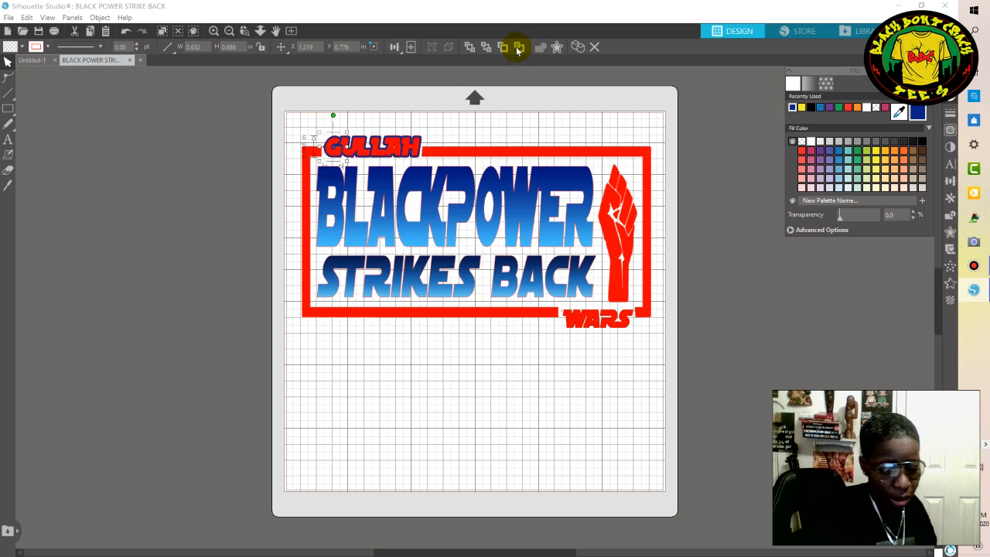
click(518, 48)
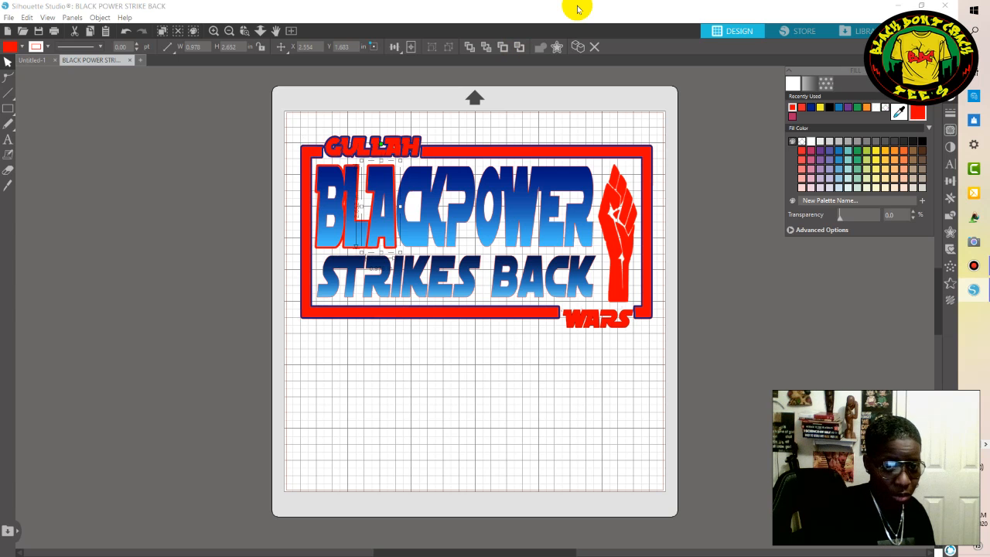
click(734, 376)
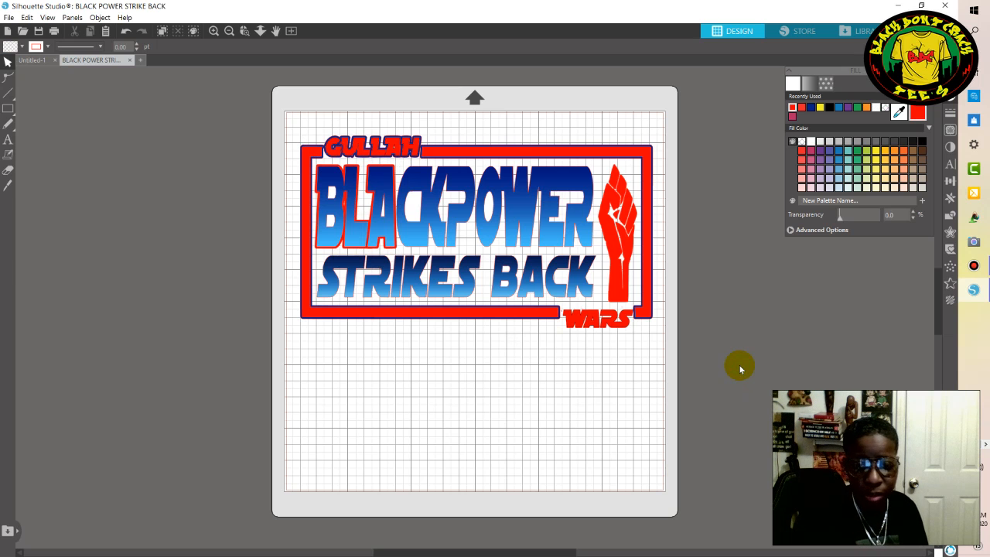
Create an offset outline at 0.055 in around the CKP letters of BLACKPOWER.
click(422, 180)
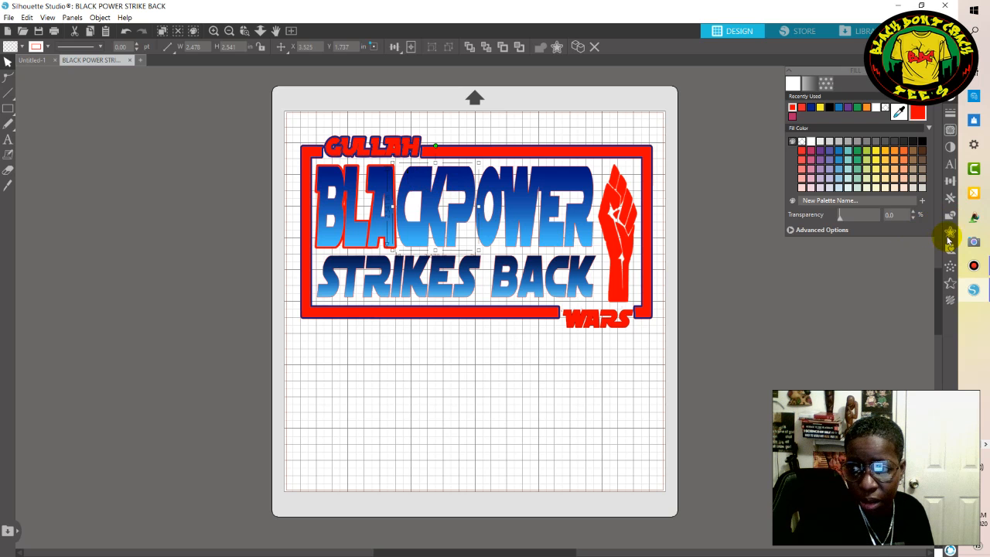
click(950, 233)
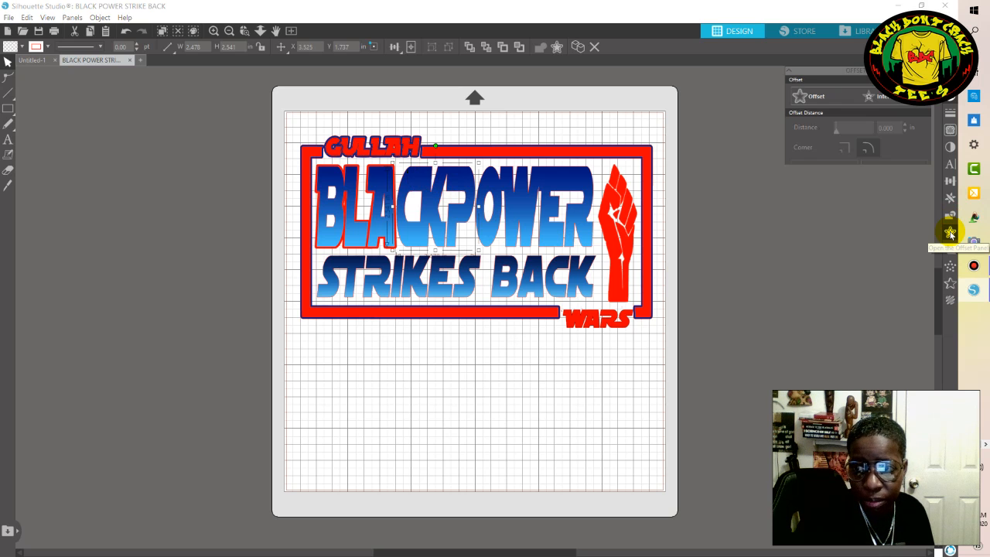
click(812, 97)
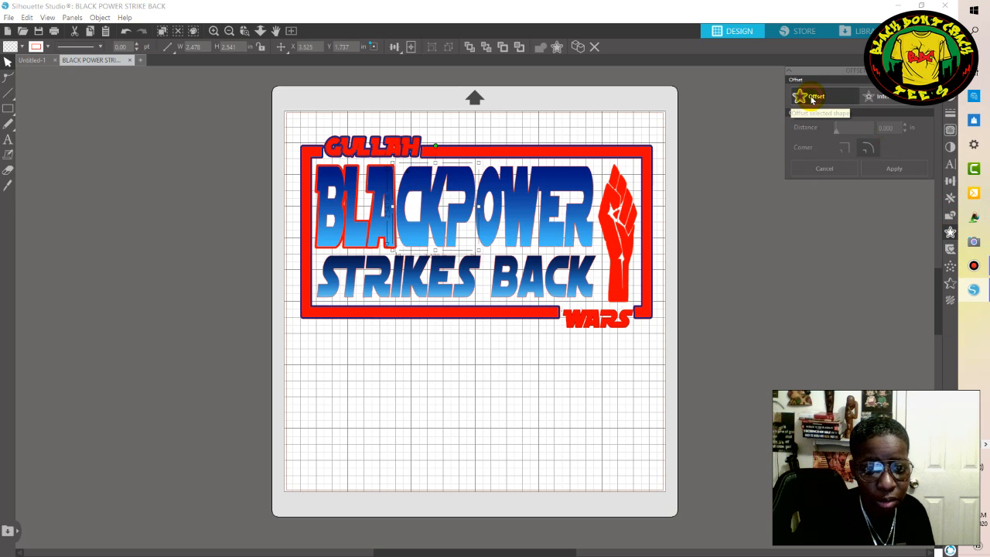
click(811, 97)
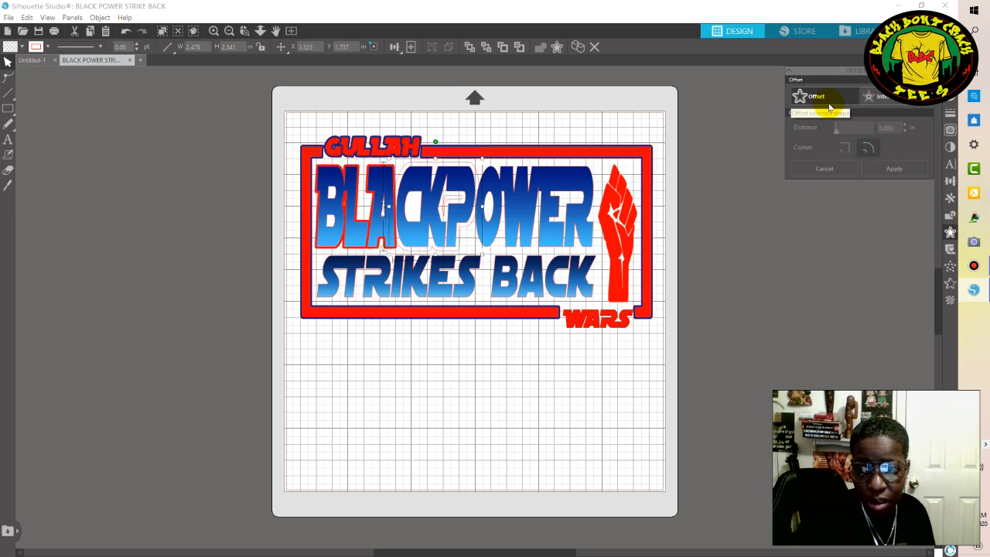
double_click(890, 127)
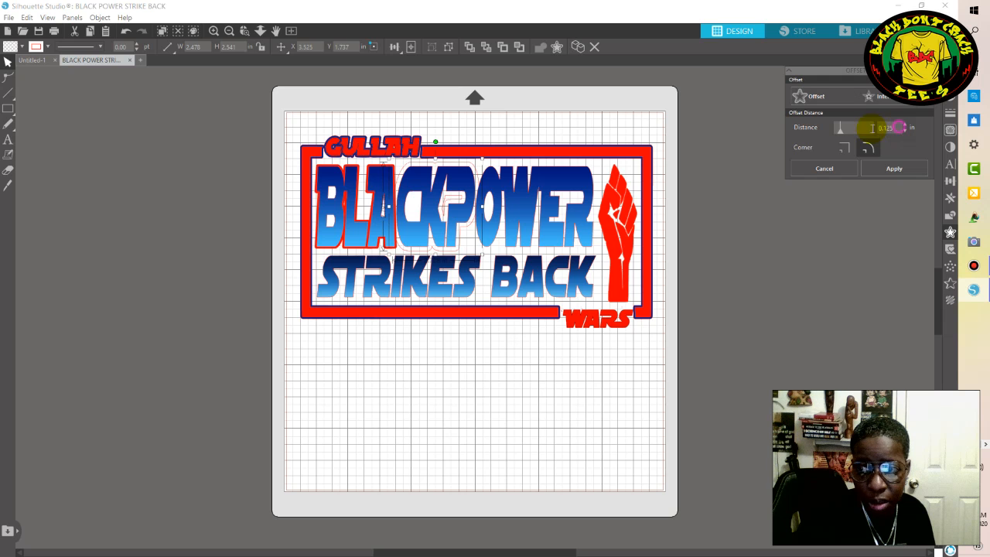
key(BackSpace)
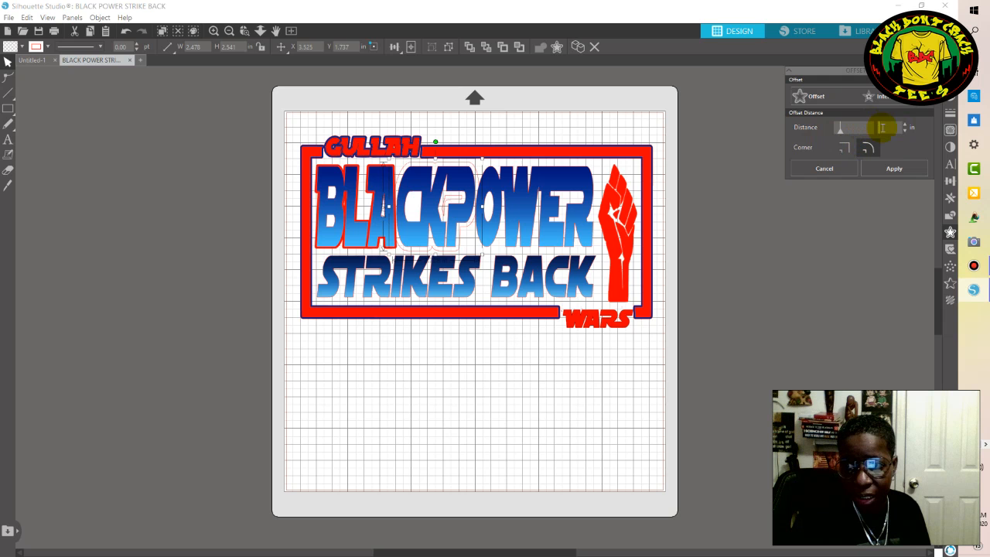
text(0.055)
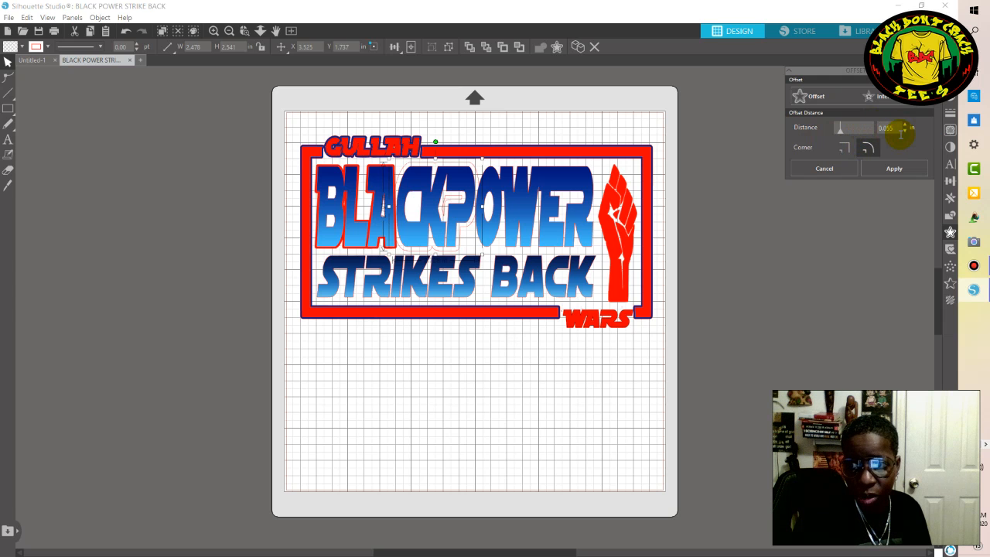
click(894, 168)
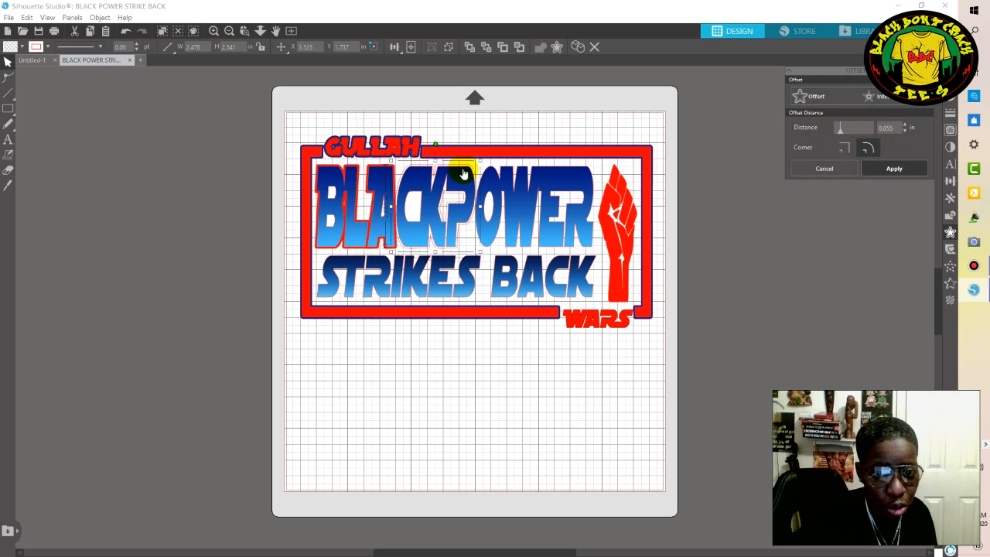
Fill the offset outline around the CKP letters of BLACKPOWER with red and deselect it.
click(951, 102)
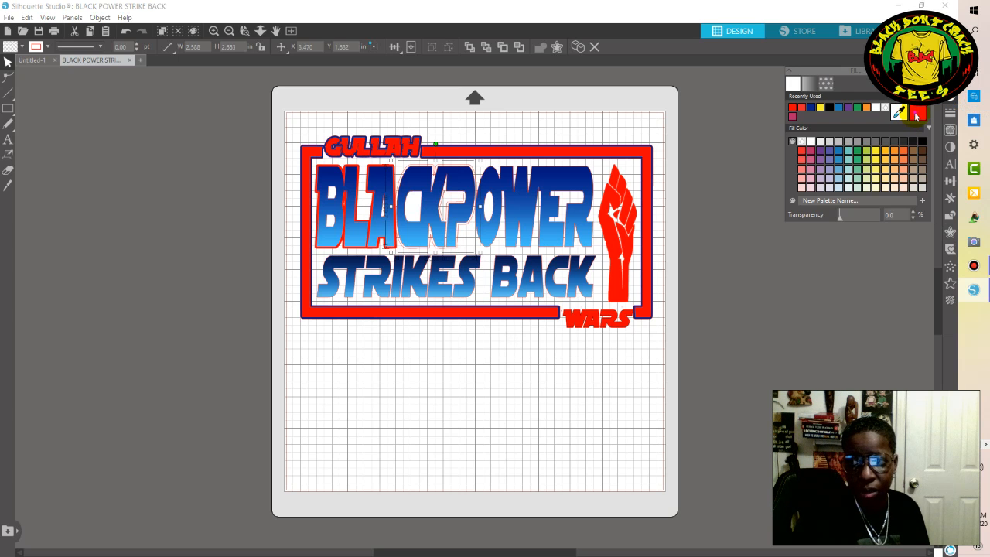
click(916, 115)
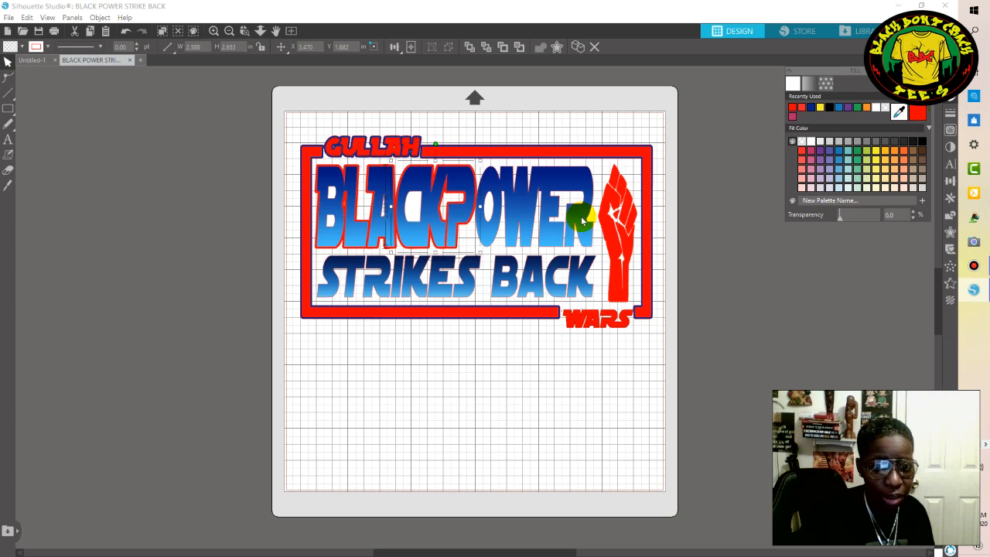
click(699, 316)
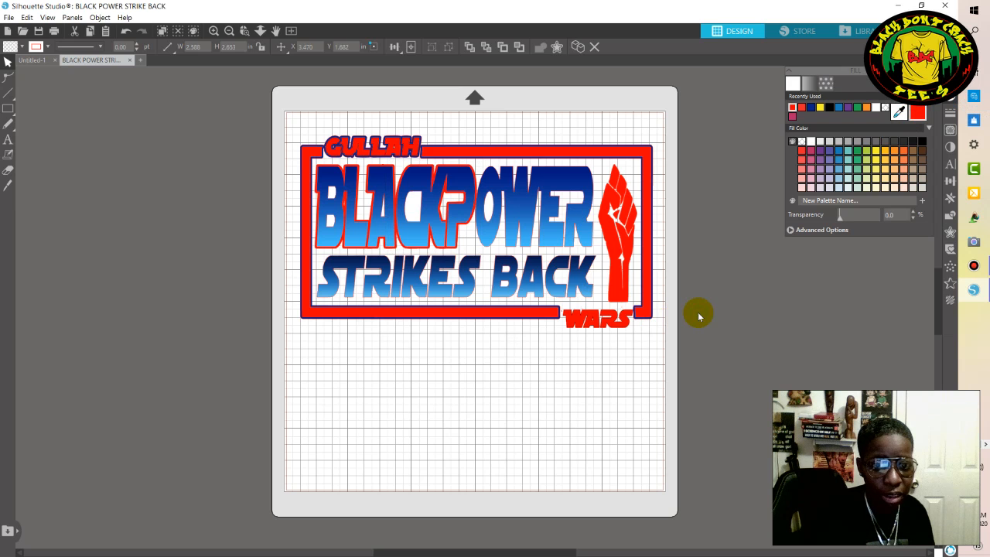
Create an offset outline at 0.055 in around the OWER letters of BLACKPOWER.
click(512, 217)
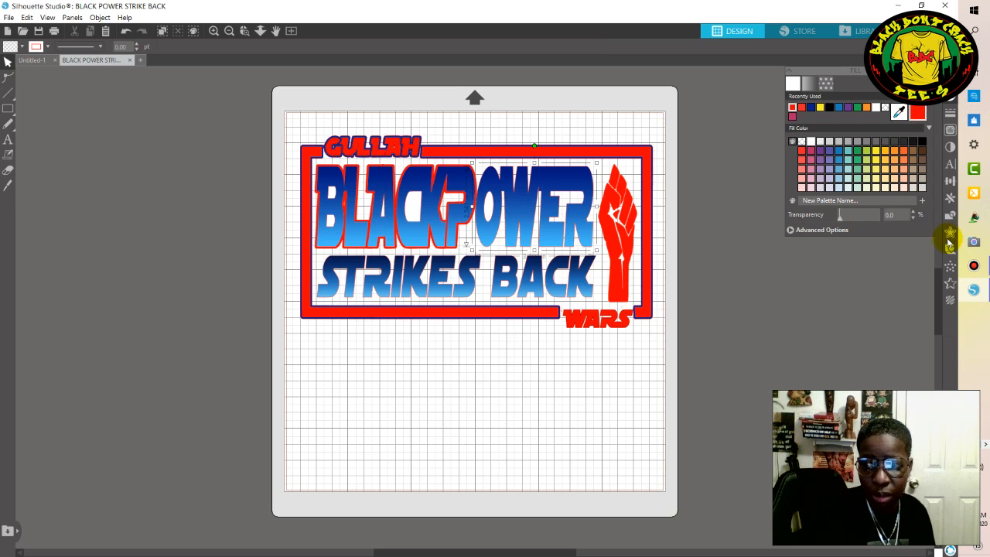
click(950, 236)
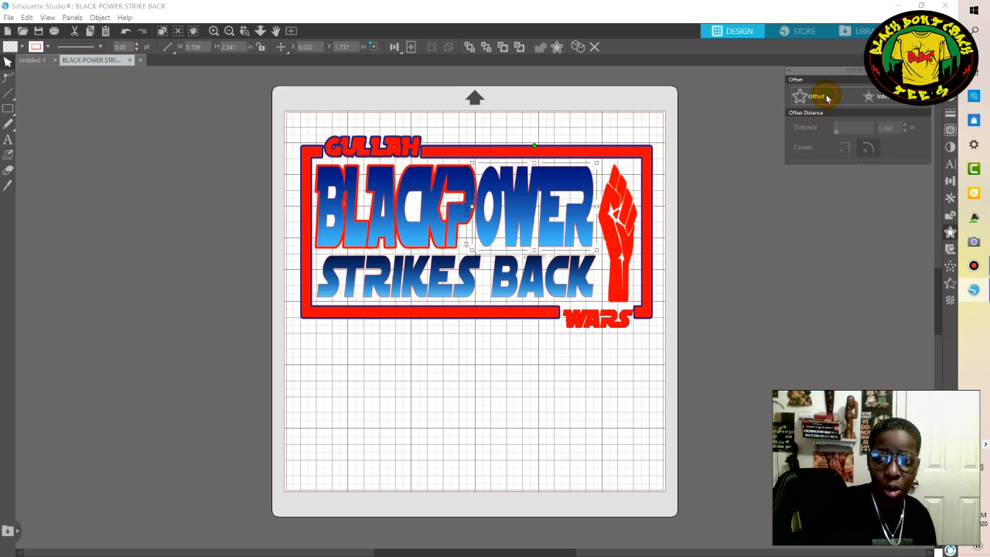
click(825, 98)
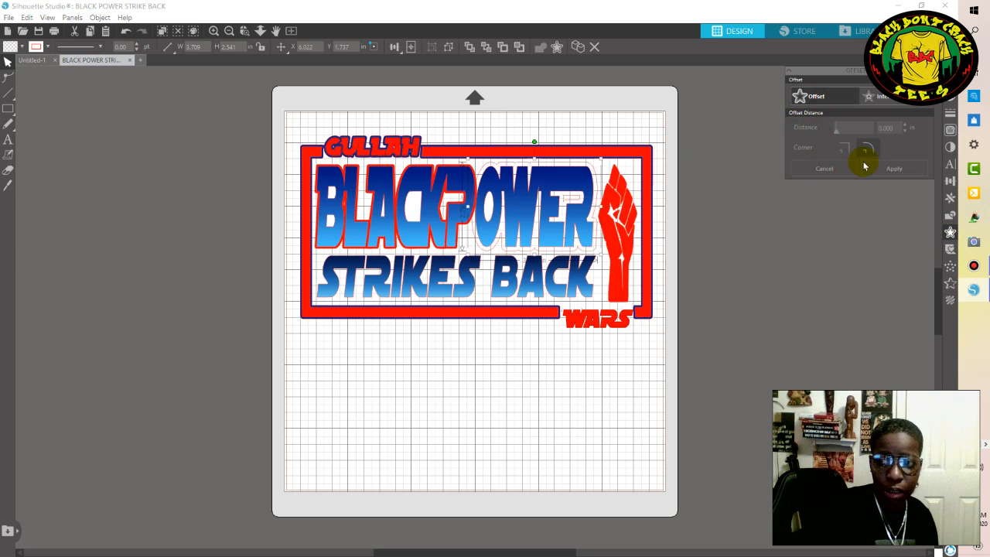
drag(898, 130, 795, 158)
key(BackSpace)
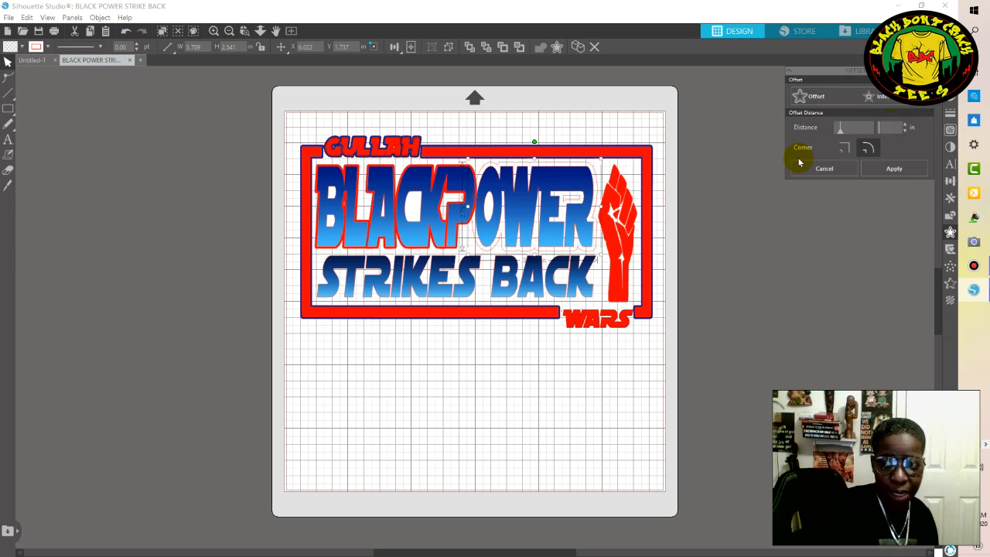
right_click(878, 125)
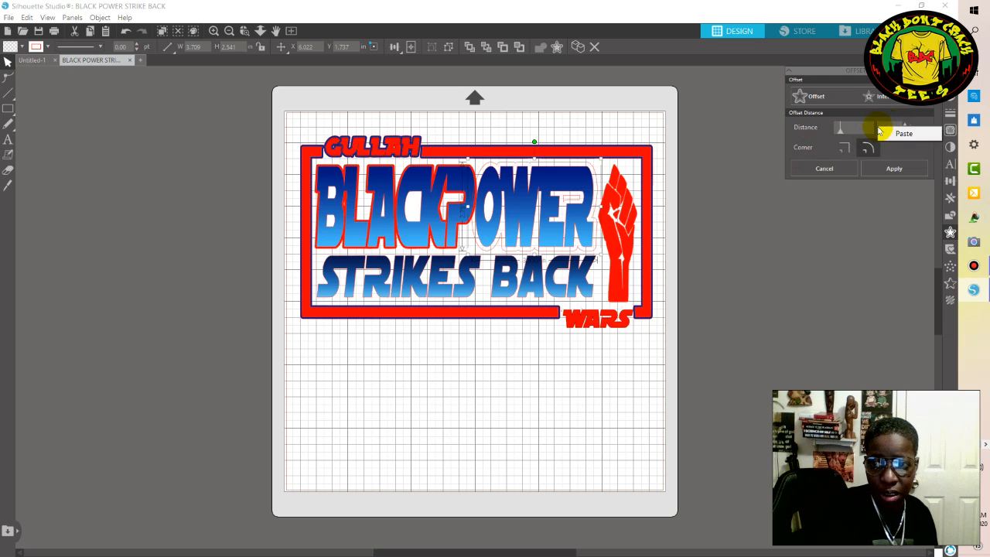
click(890, 133)
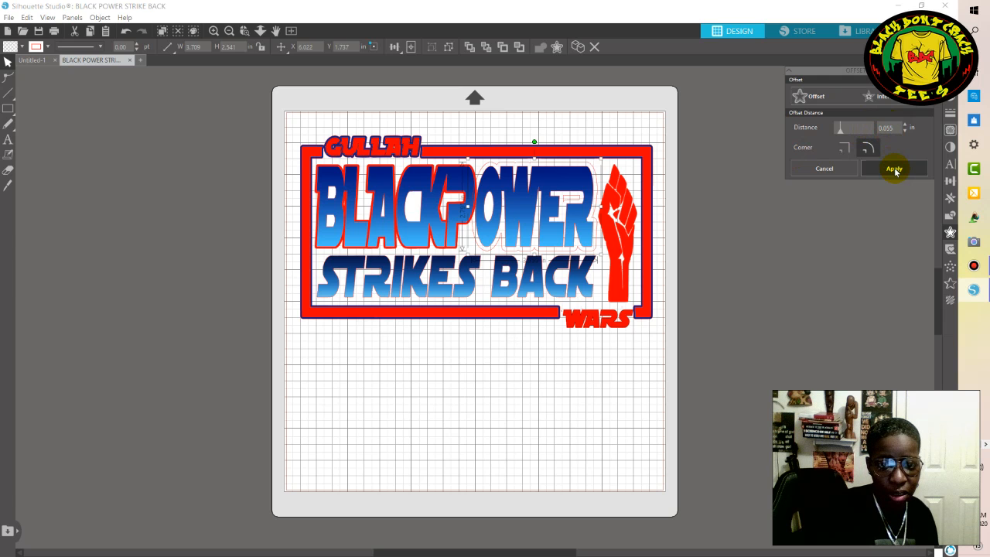
click(894, 169)
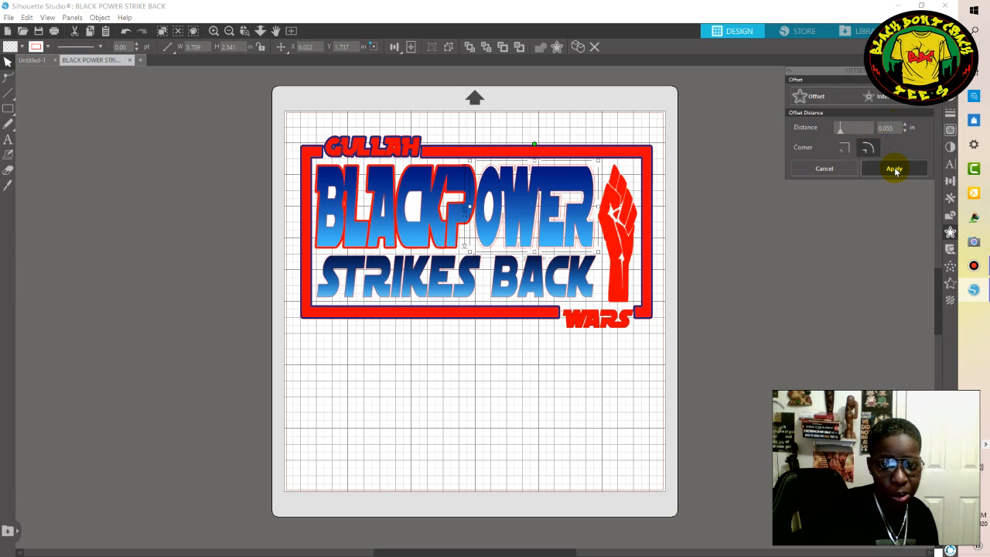
Fill the offset outline around the OWER letters of BLACKPOWER with red and deselect it.
click(951, 113)
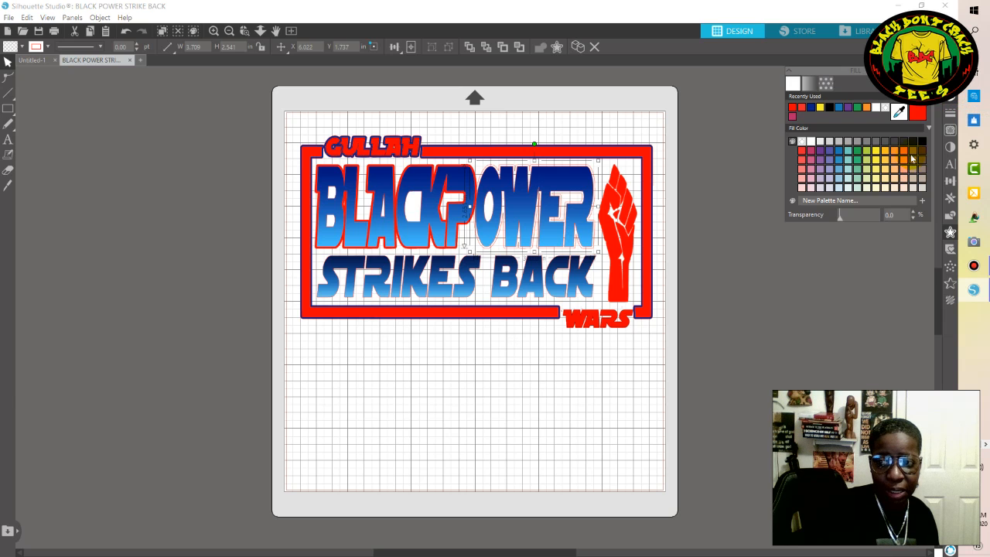
click(918, 114)
click(773, 310)
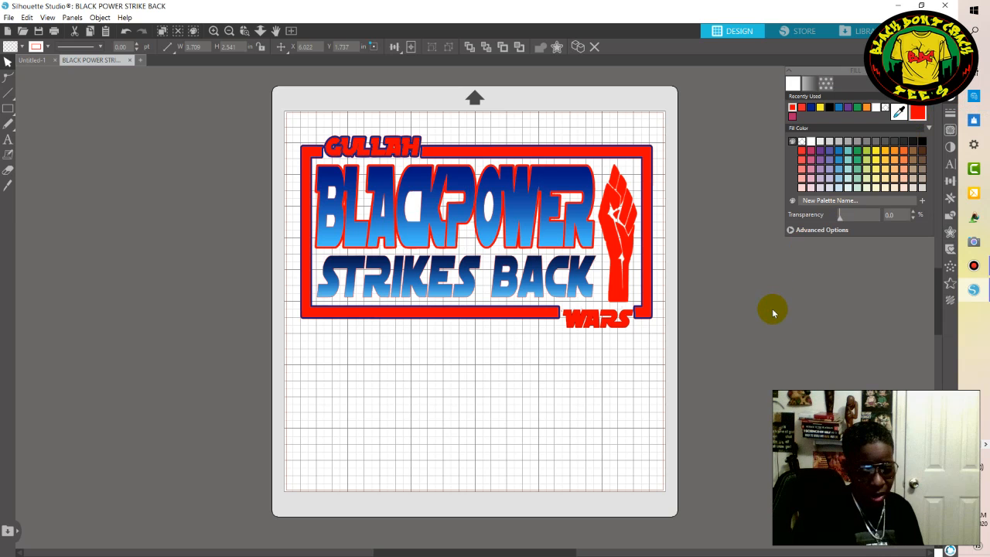